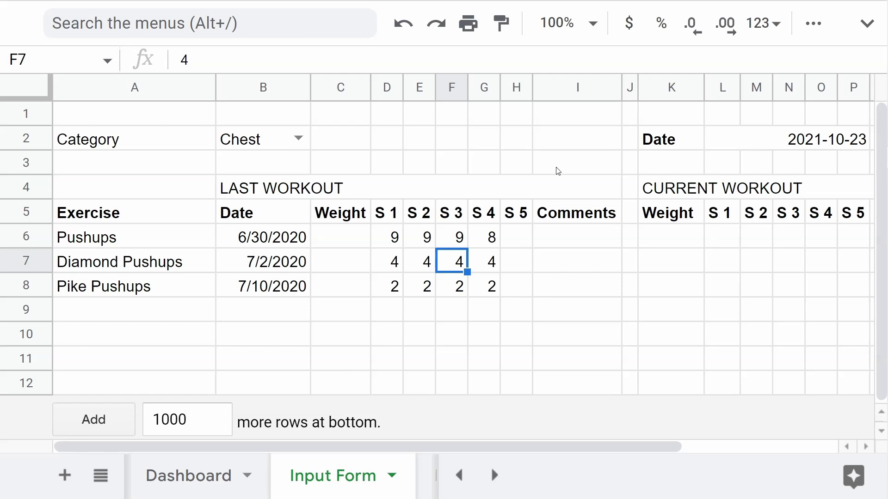
Try Chest, then switch the B2 category to Core and inspect the listed exercises.
{"action": "left_click", "coordinate": [302, 144]}
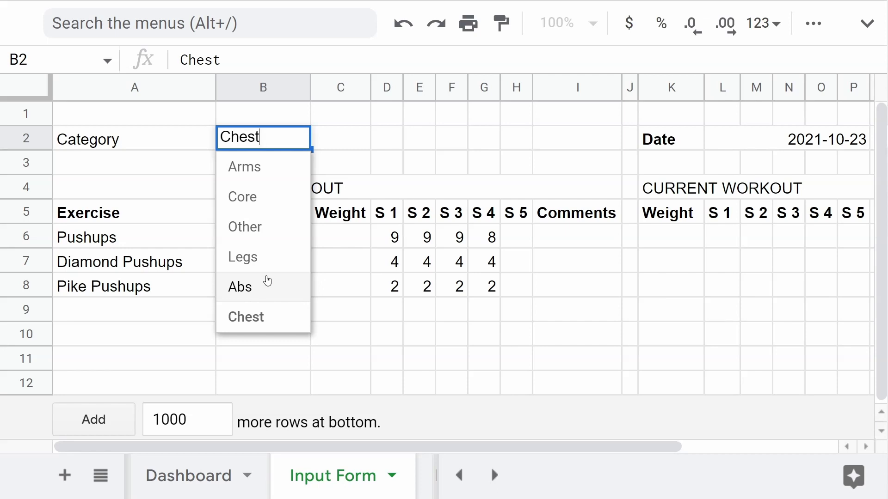
{"action": "left_click", "coordinate": [338, 162]}
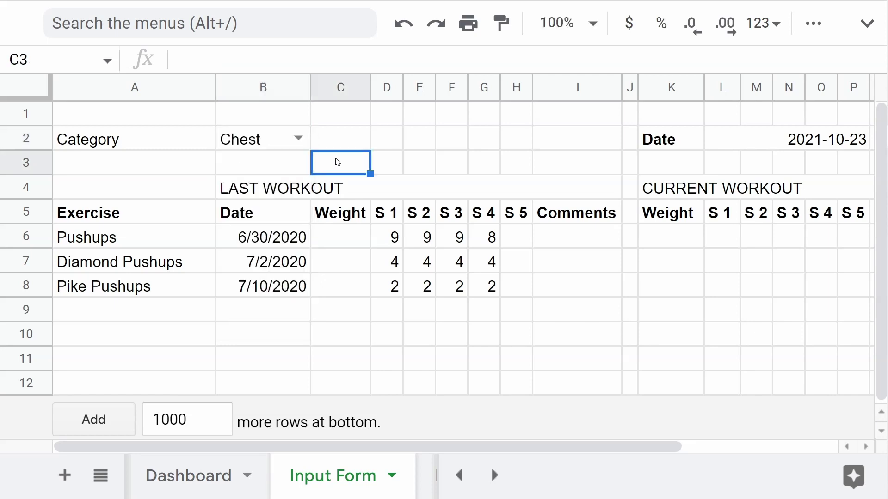
{"action": "left_click", "coordinate": [304, 139]}
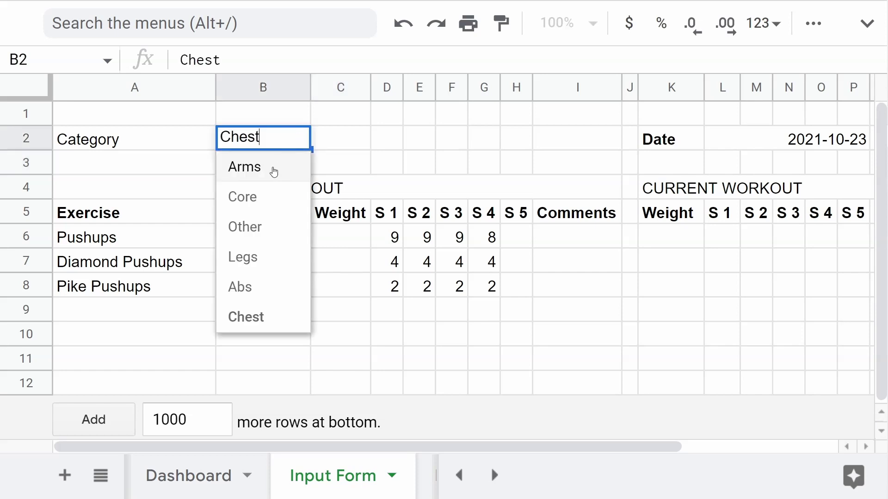
{"action": "left_click", "coordinate": [274, 197]}
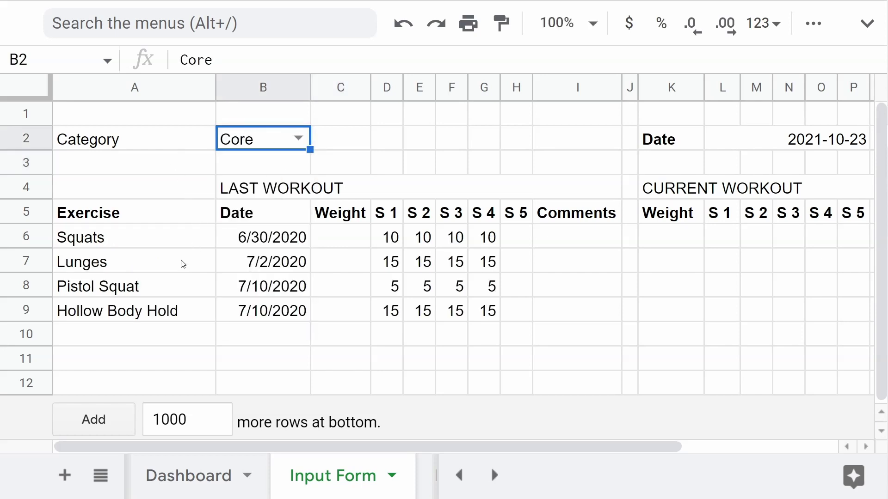
{"action": "left_click", "coordinate": [179, 246]}
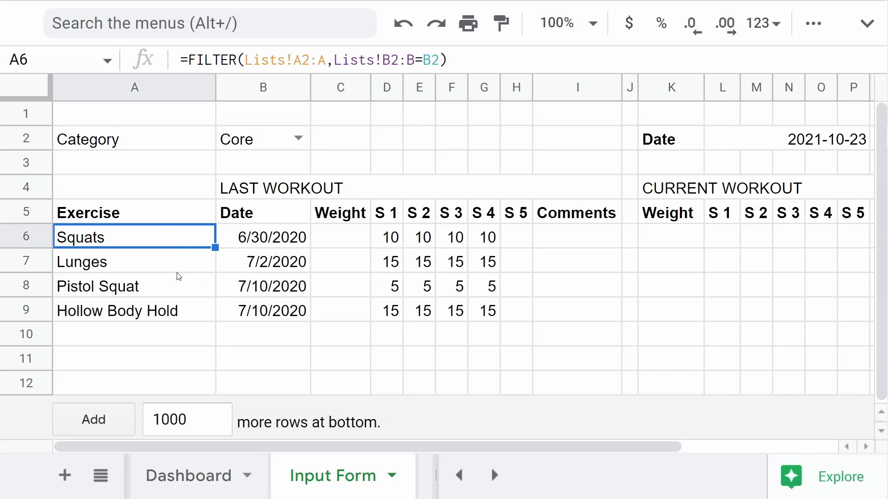
{"action": "left_click", "coordinate": [168, 261]}
{"action": "left_click", "coordinate": [173, 286]}
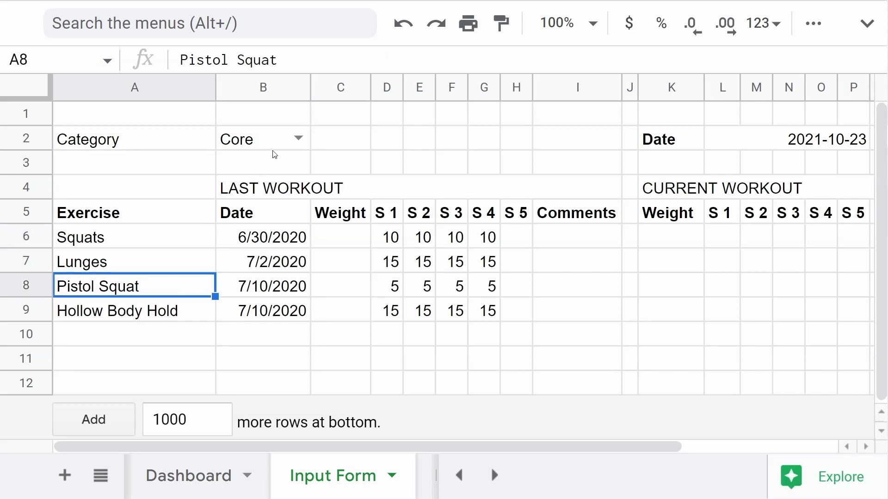
Switch the category to Legs, then to Abs, leaving Abs selected.
{"action": "left_click", "coordinate": [295, 141]}
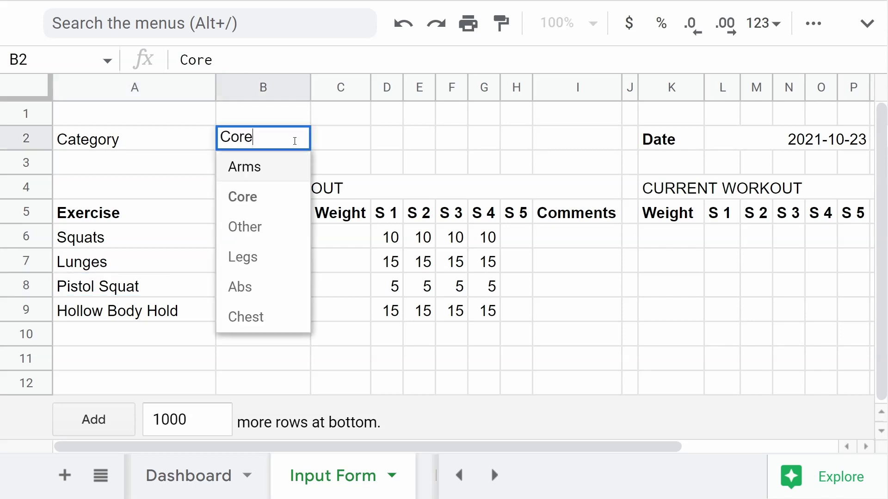
{"action": "left_click", "coordinate": [268, 257]}
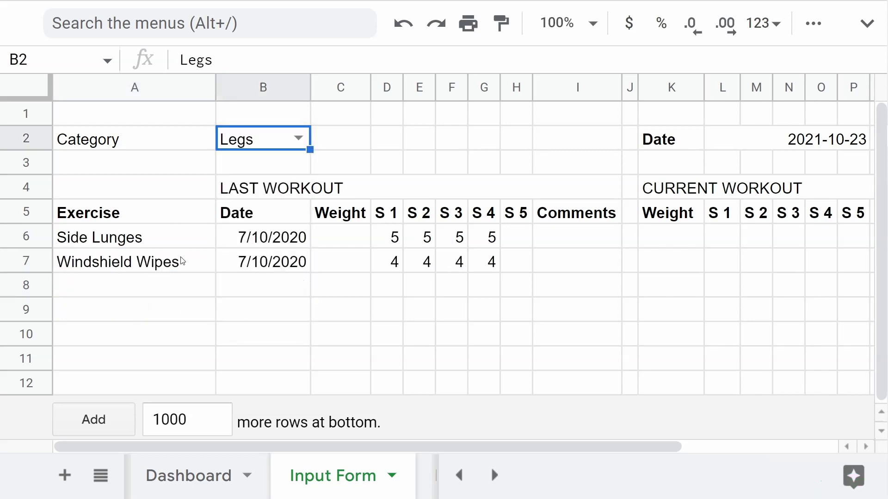
{"action": "left_click", "coordinate": [298, 142]}
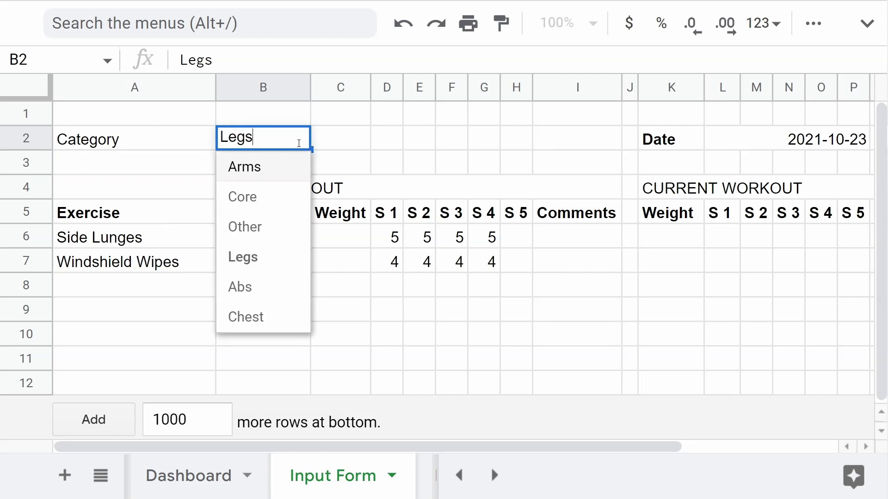
{"action": "left_click", "coordinate": [267, 287]}
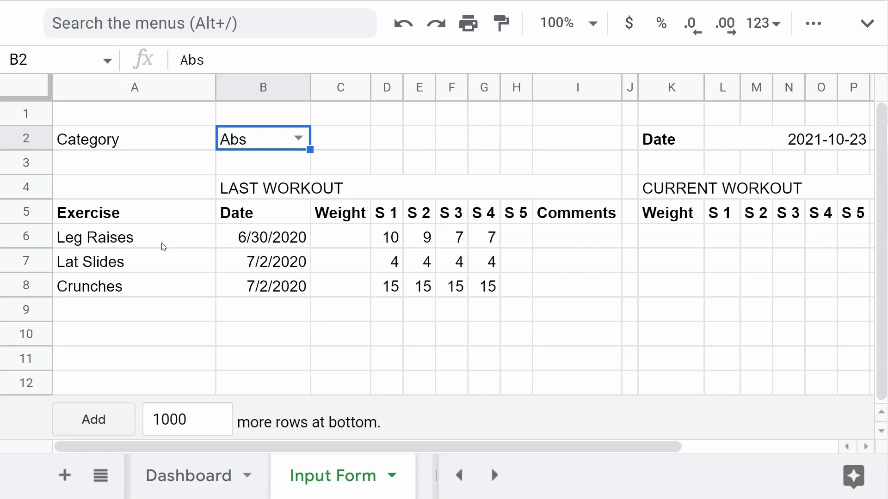
{"action": "left_click", "coordinate": [298, 138]}
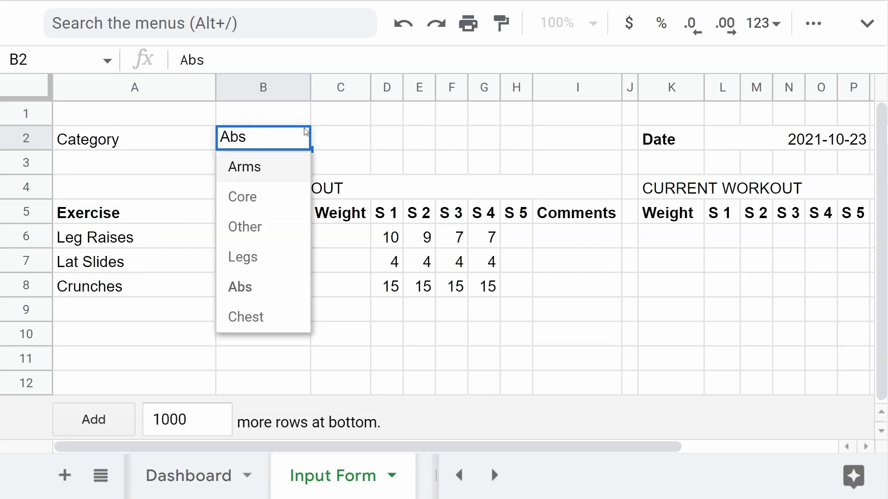
{"action": "left_click", "coordinate": [350, 142]}
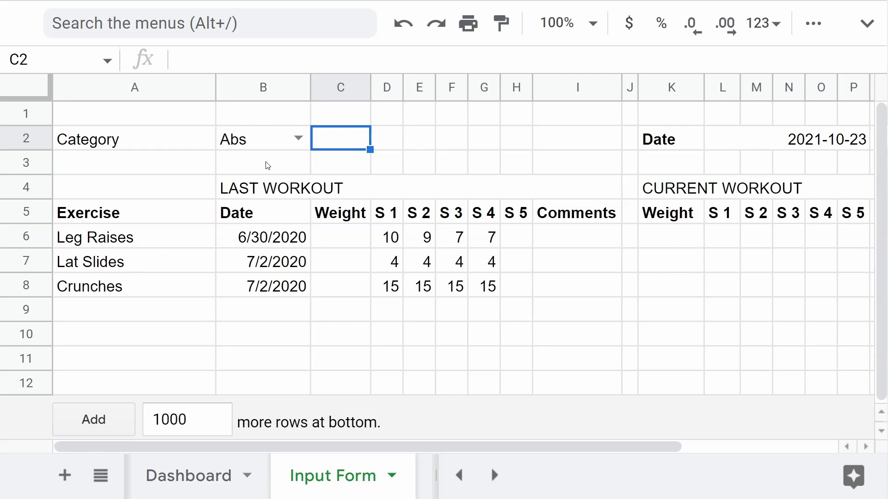
Check the Abs value in B2, then click off the category cell.
{"action": "left_click", "coordinate": [254, 140]}
{"action": "left_click", "coordinate": [349, 144]}
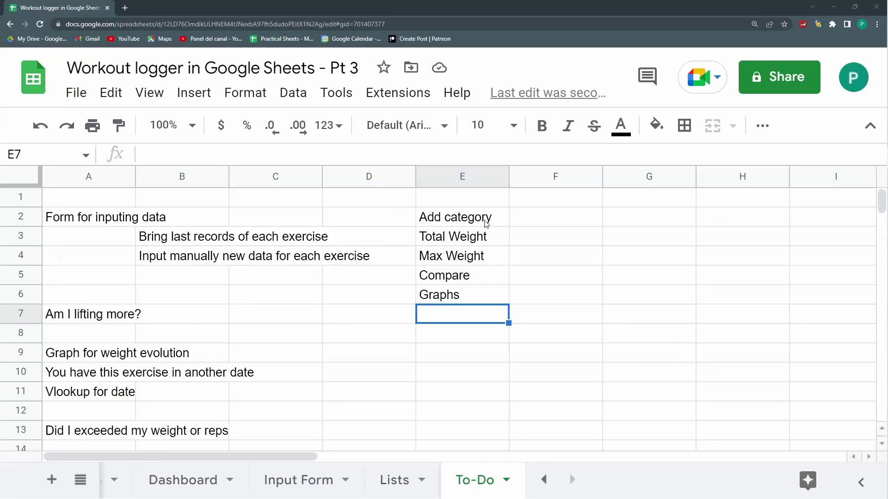
{"action": "left_click_drag", "start_coordinate": [486, 221], "coordinate": [481, 293]}
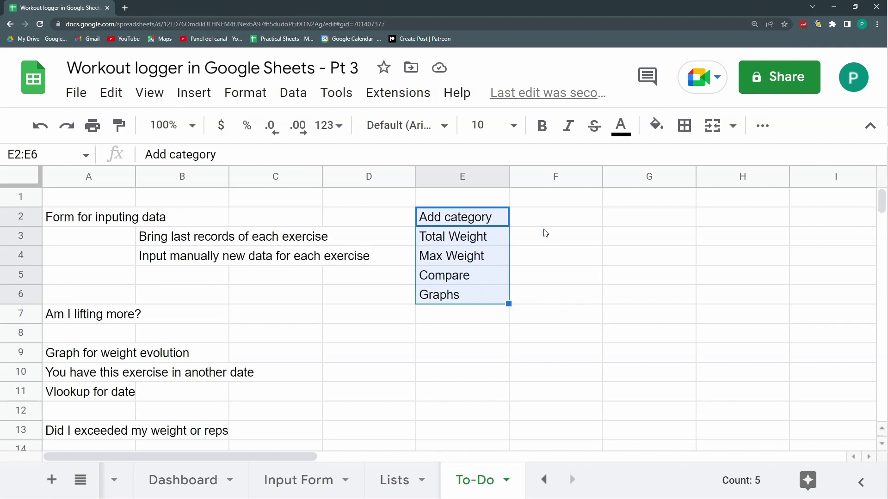
{"action": "key", "text": "Escape"}
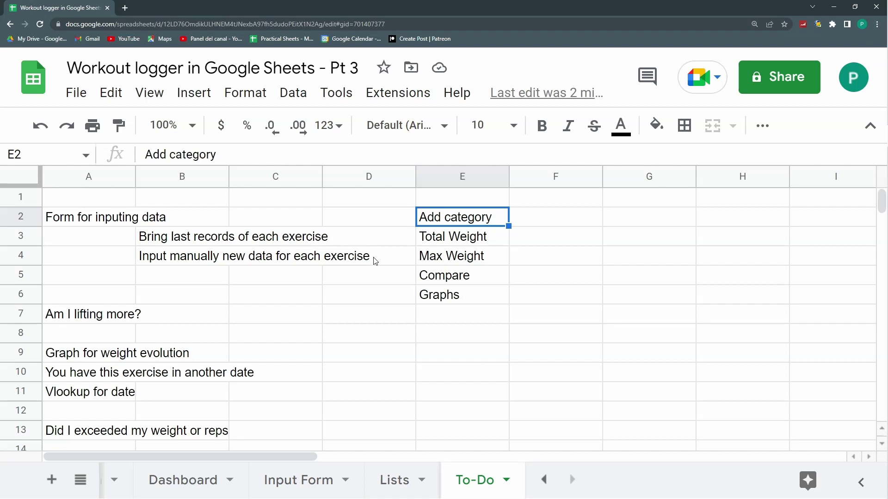
Return to the Input Form sheet and select A6:A10 to view the exercise dropdowns.
{"action": "key", "text": "ctrl+shift+Page_Up"}
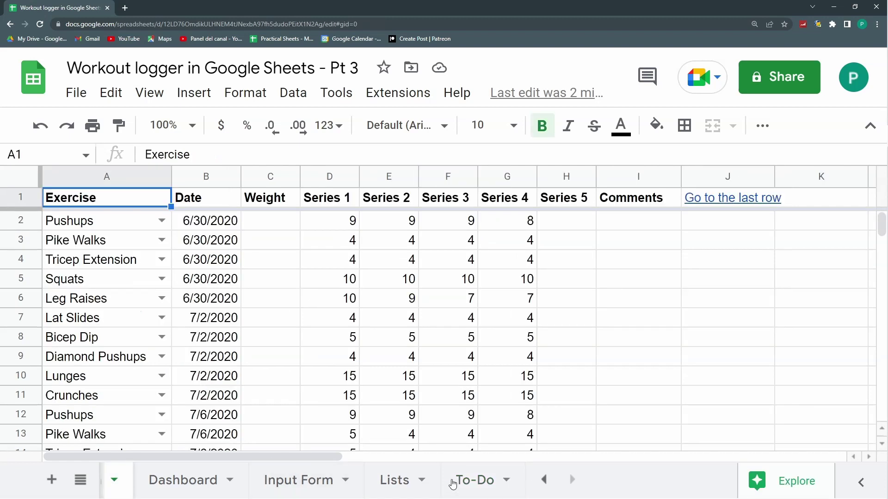
{"action": "left_click", "coordinate": [460, 480]}
{"action": "left_click", "coordinate": [296, 470]}
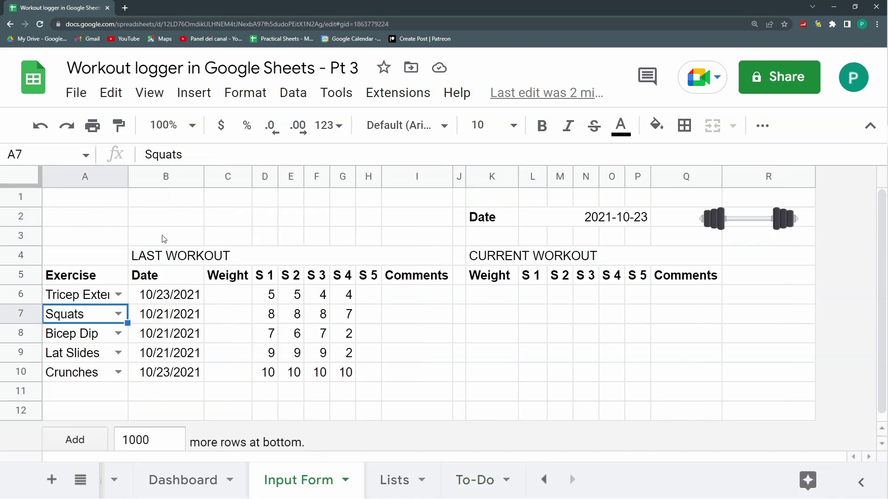
{"action": "left_click", "coordinate": [105, 218]}
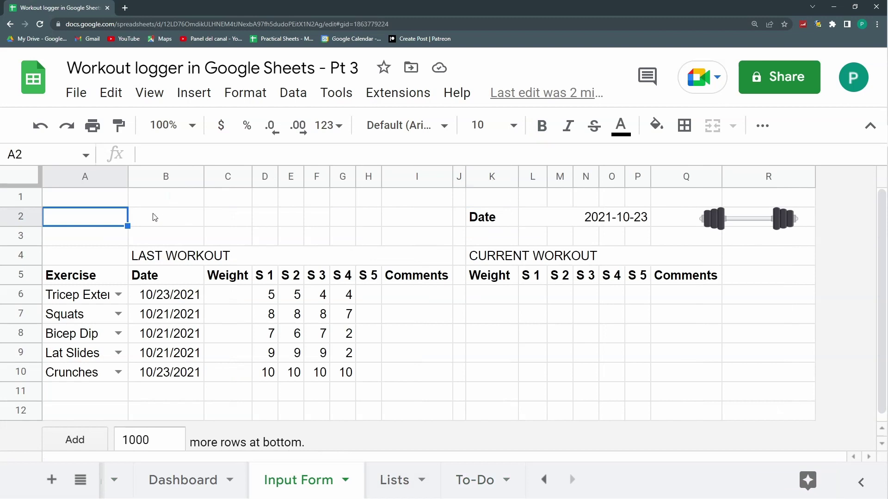
{"action": "left_click", "coordinate": [94, 298]}
{"action": "left_click", "coordinate": [93, 374], "text": "shift"}
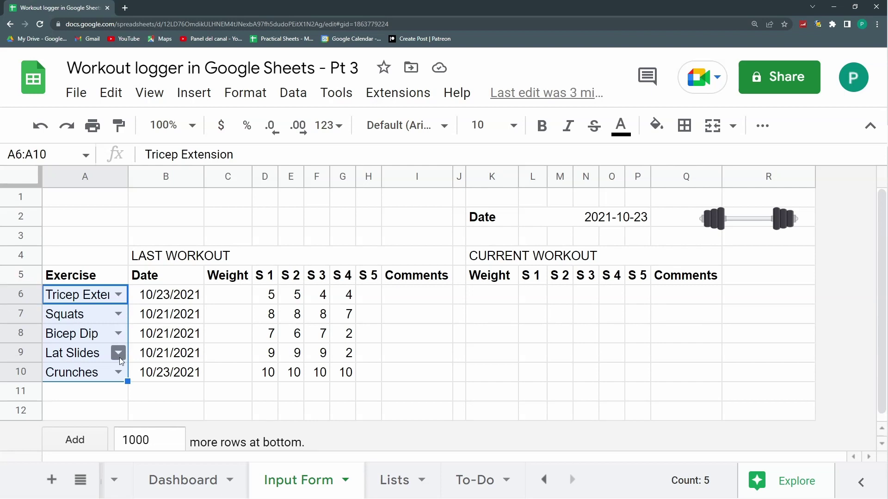
{"action": "left_click", "coordinate": [110, 223]}
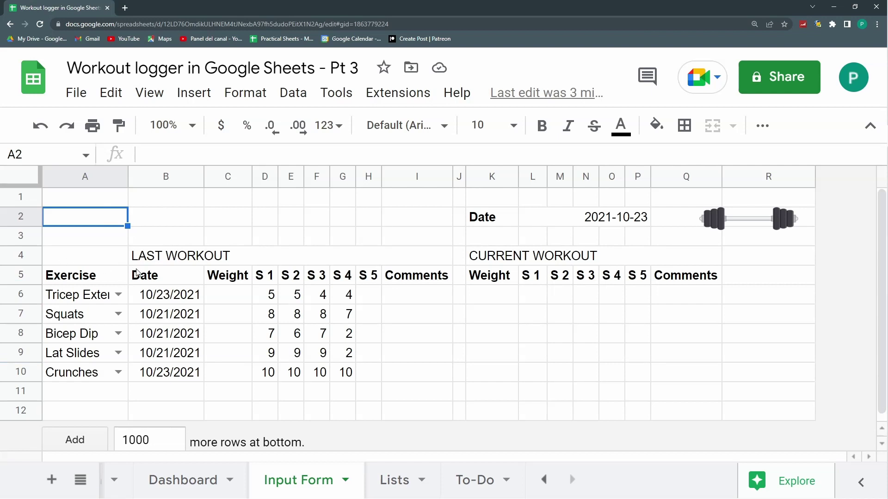
On the Lists sheet, create a Category list in column D: Push, Pull, Other.
{"action": "left_click", "coordinate": [395, 480]}
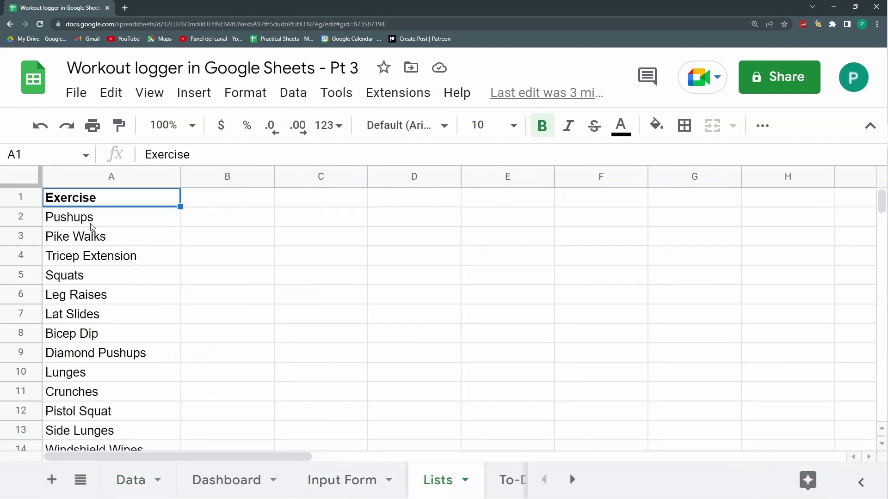
{"action": "left_click", "coordinate": [202, 206]}
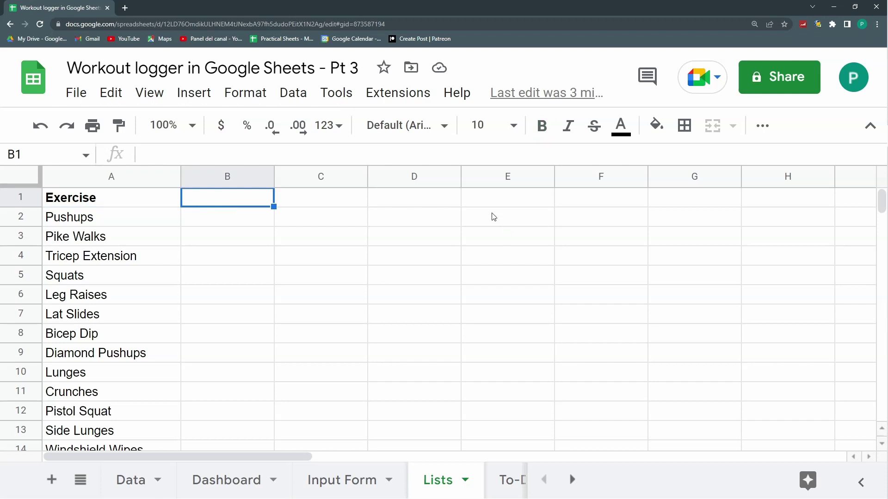
{"action": "key", "text": "Right"}
{"action": "key", "text": "Right"}
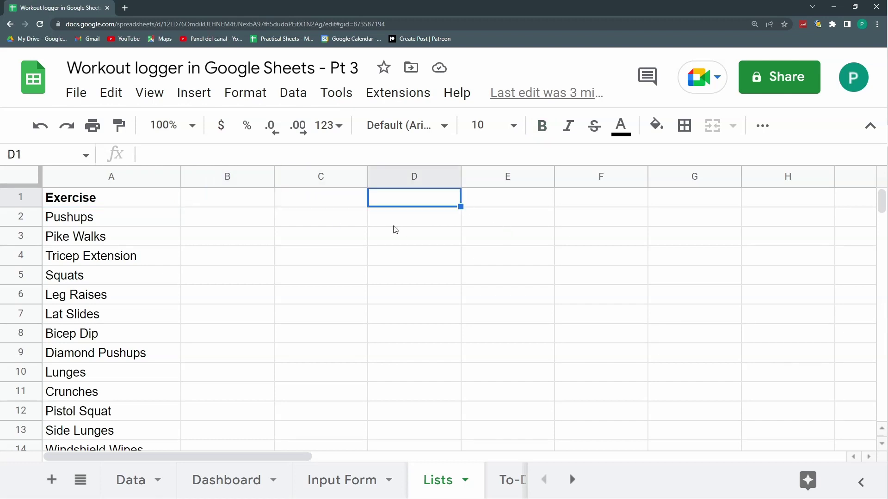
{"action": "type", "text": "Category"}
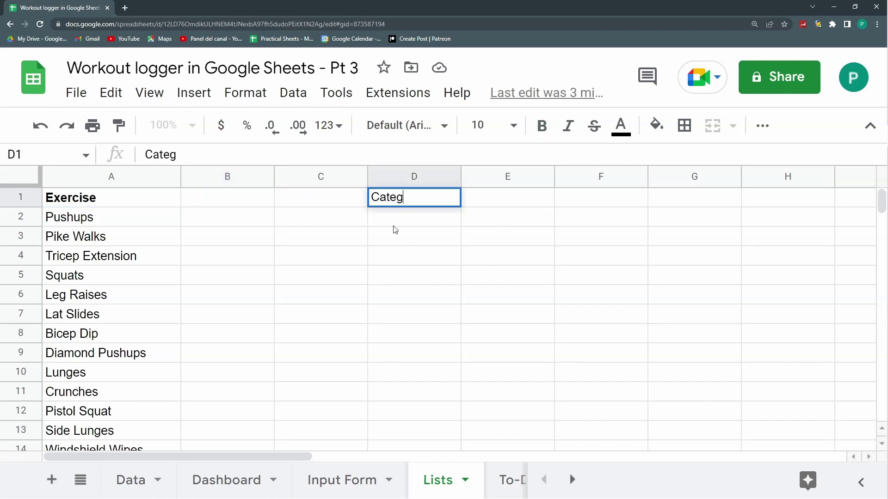
{"action": "key", "text": "Return"}
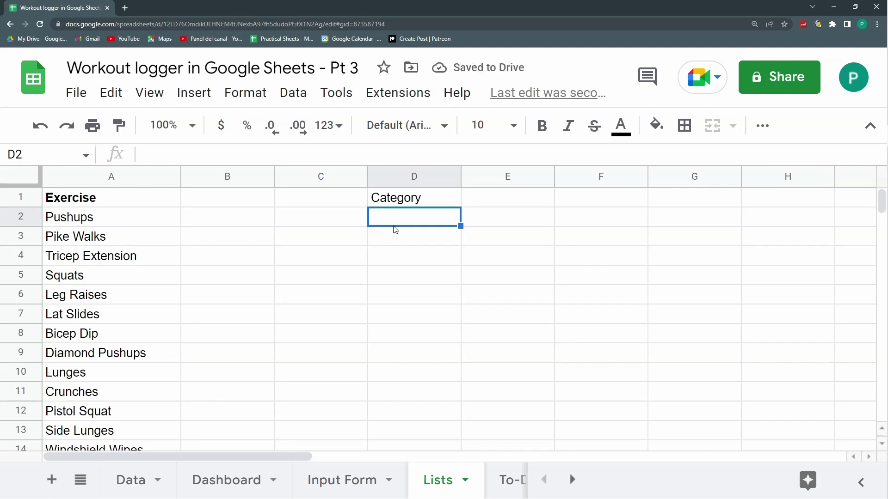
{"action": "type", "text": "Push"}
{"action": "key", "text": "Return"}
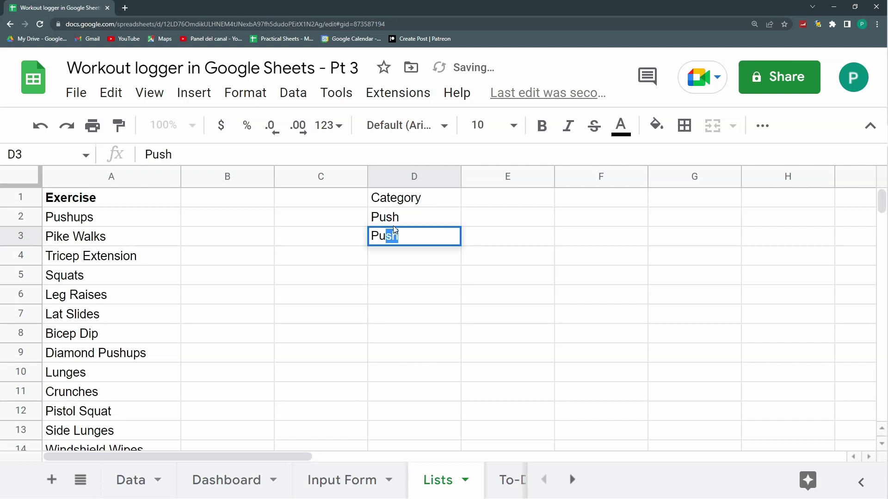
{"action": "type", "text": "ll"}
{"action": "key", "text": "Return"}
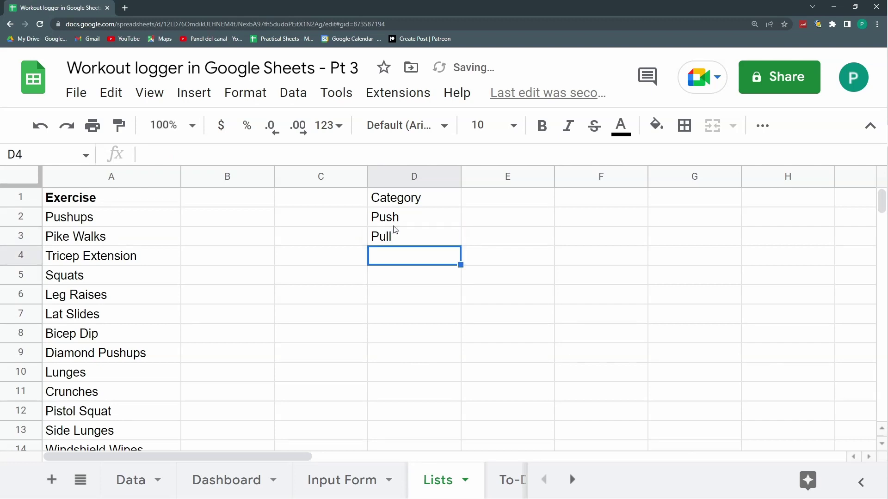
{"action": "type", "text": "Other"}
{"action": "key", "text": "Return"}
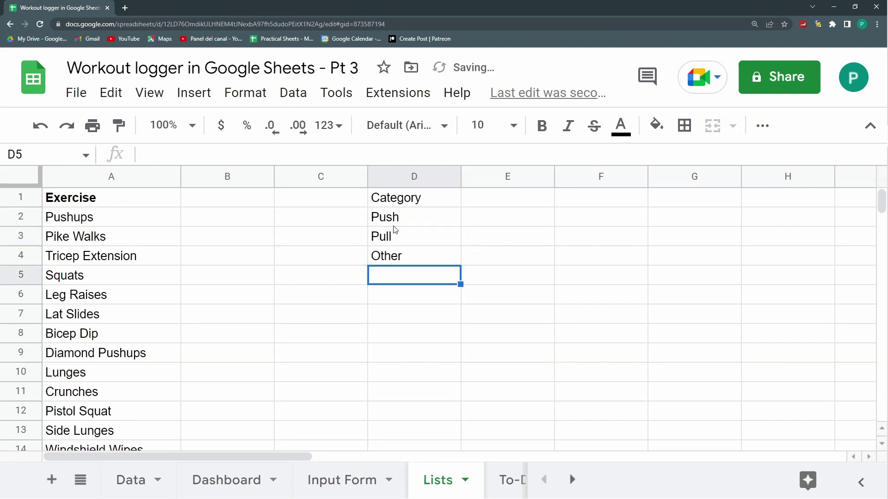
Enter 'Category' as the heading in cell B1.
{"action": "left_click", "coordinate": [215, 200]}
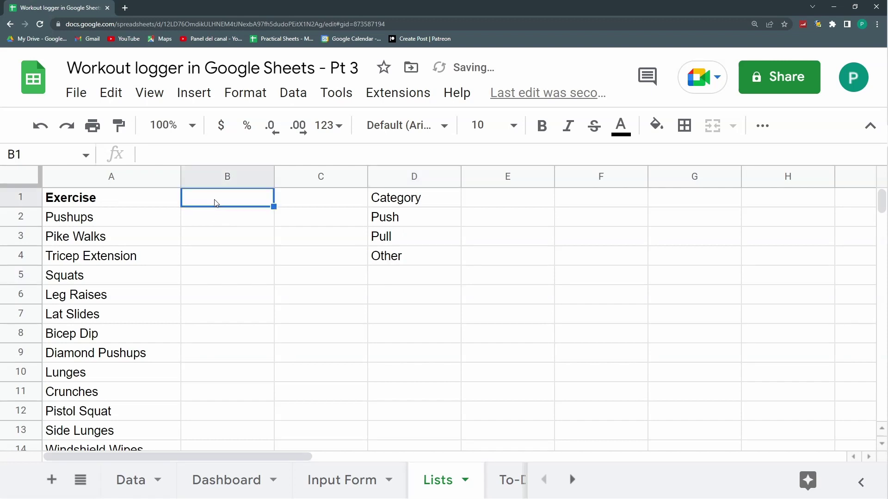
{"action": "type", "text": "Ctaegory"}
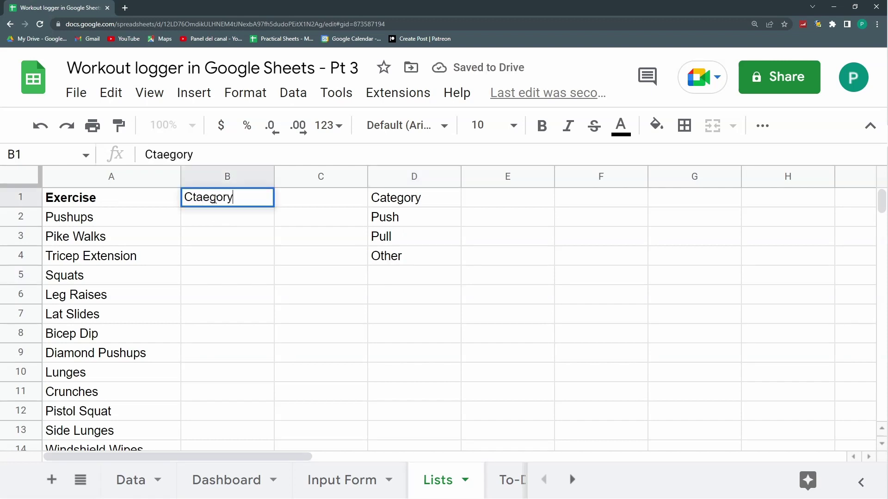
{"action": "key", "text": "BackSpace"}
{"action": "key", "text": "BackSpace"}
{"action": "key", "text": "BackSpace"}
{"action": "key", "text": "BackSpace"}
{"action": "key", "text": "BackSpace"}
{"action": "key", "text": "BackSpace"}
{"action": "key", "text": "BackSpace"}
{"action": "type", "text": "ategory"}
{"action": "key", "text": "Return"}
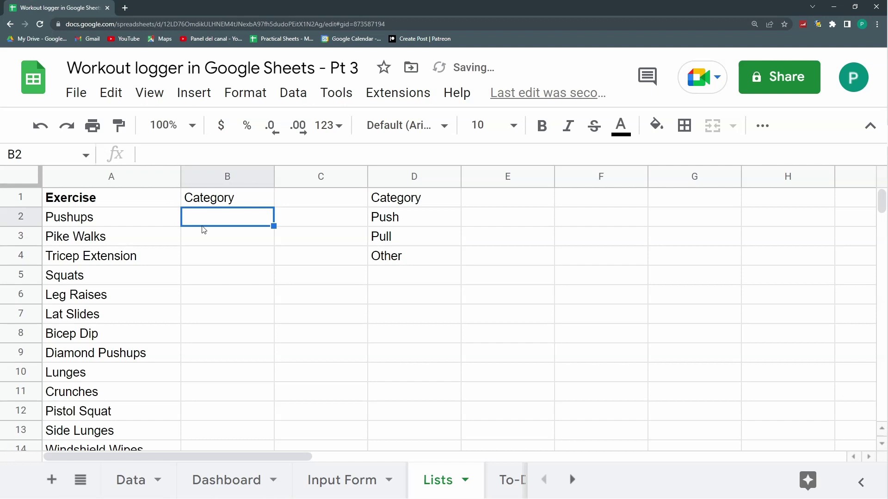
Add a B2 validation rule using list range D2:D12, rejecting invalid input.
{"action": "left_click", "coordinate": [296, 93]}
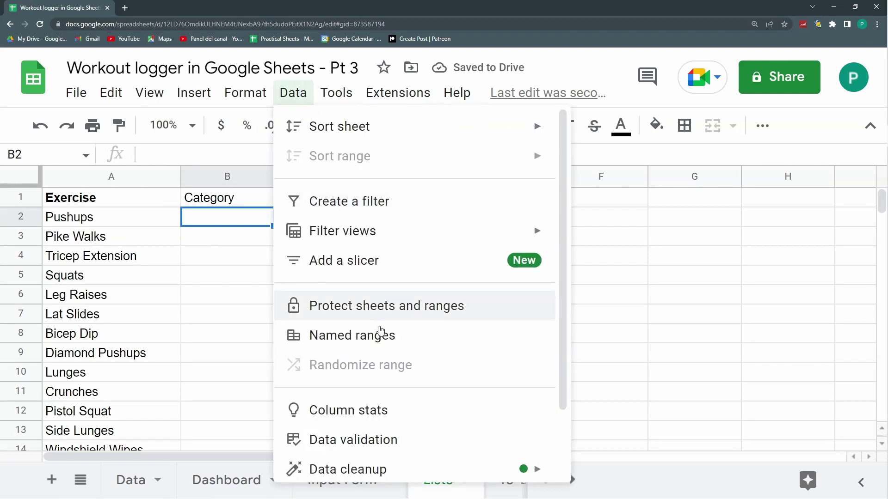
{"action": "left_click", "coordinate": [390, 440]}
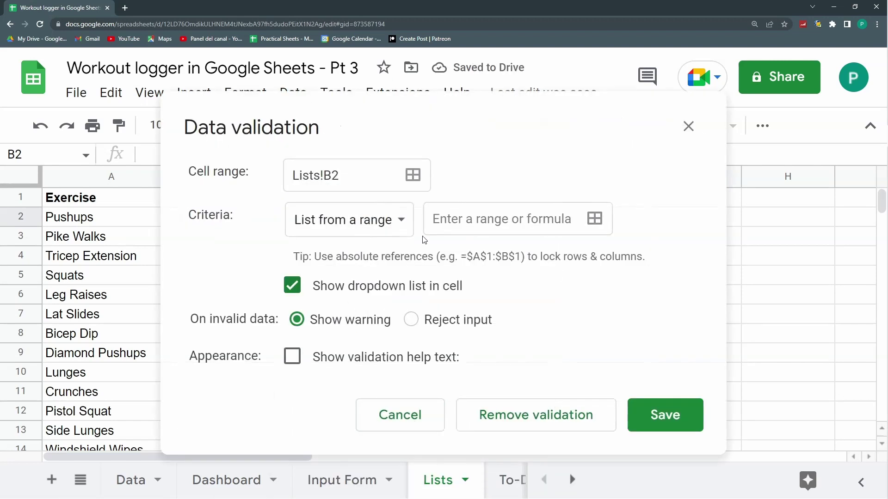
{"action": "left_click", "coordinate": [595, 218]}
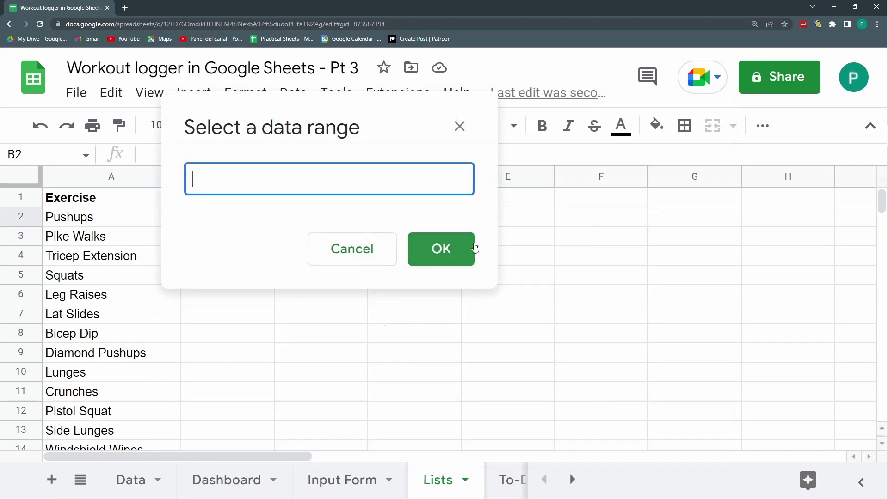
{"action": "left_click", "coordinate": [363, 118]}
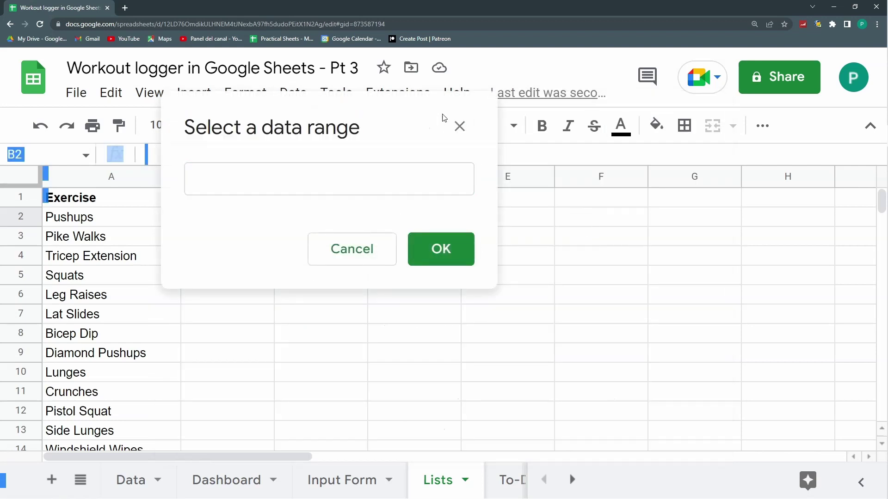
{"action": "left_click_drag", "start_coordinate": [418, 117], "coordinate": [832, 134]}
{"action": "left_click_drag", "start_coordinate": [414, 221], "coordinate": [408, 410]}
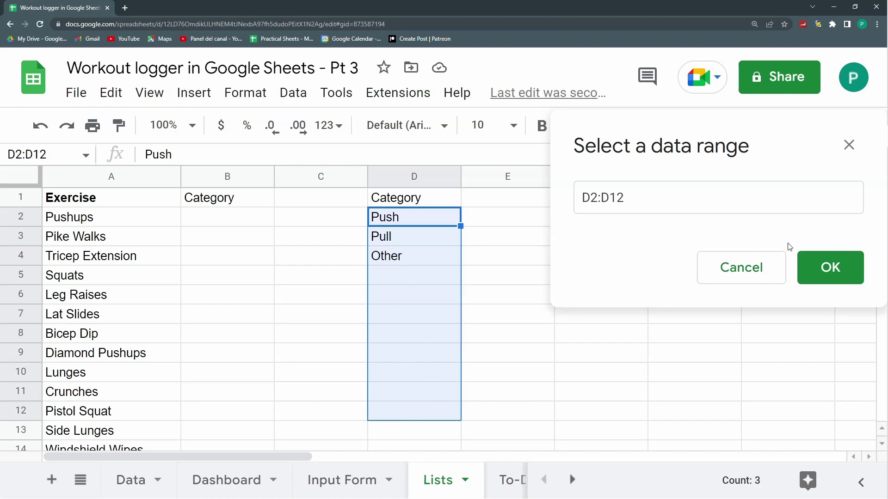
{"action": "left_click", "coordinate": [829, 270]}
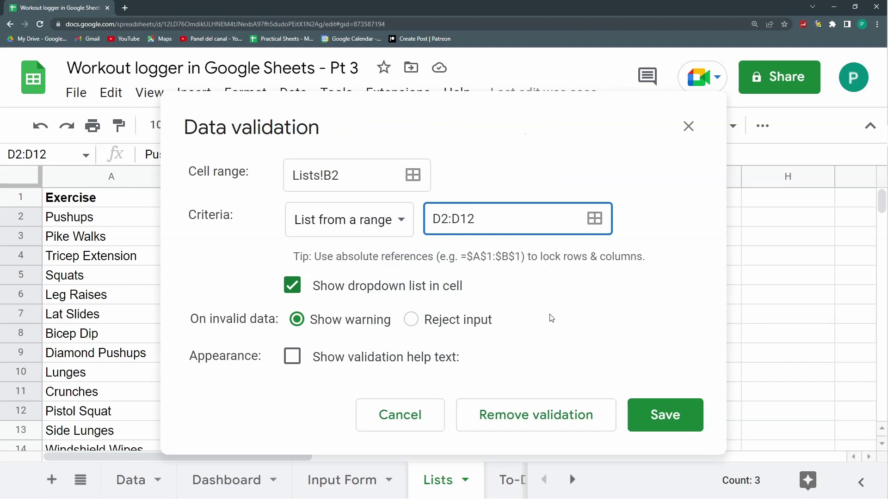
{"action": "left_click", "coordinate": [455, 325]}
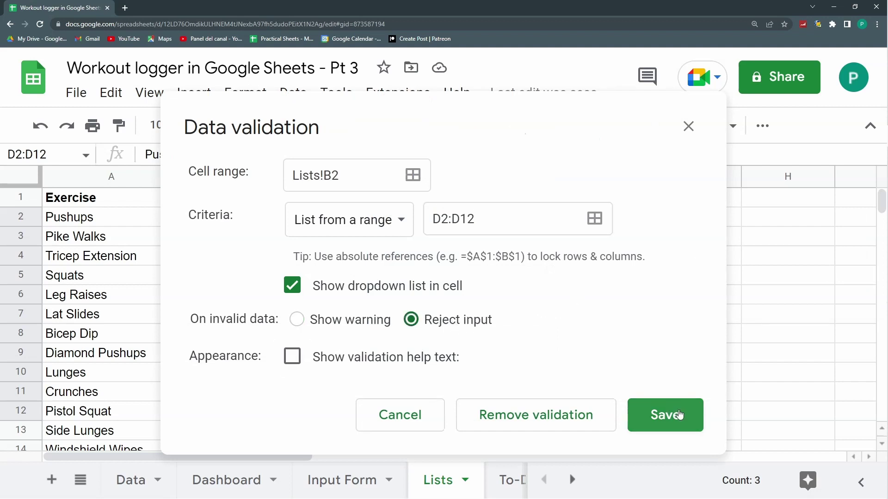
{"action": "left_click", "coordinate": [680, 416]}
{"action": "left_click", "coordinate": [653, 314]}
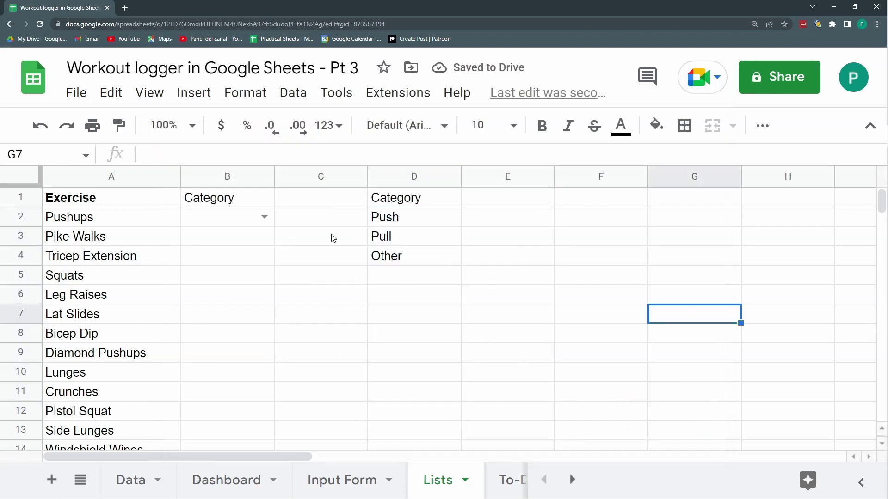
Paste B2's dropdown validation down column B to B1000.
{"action": "left_click", "coordinate": [280, 224]}
{"action": "left_click", "coordinate": [241, 204]}
{"action": "left_click", "coordinate": [248, 216]}
{"action": "key", "text": "ctrl+shift+Down"}
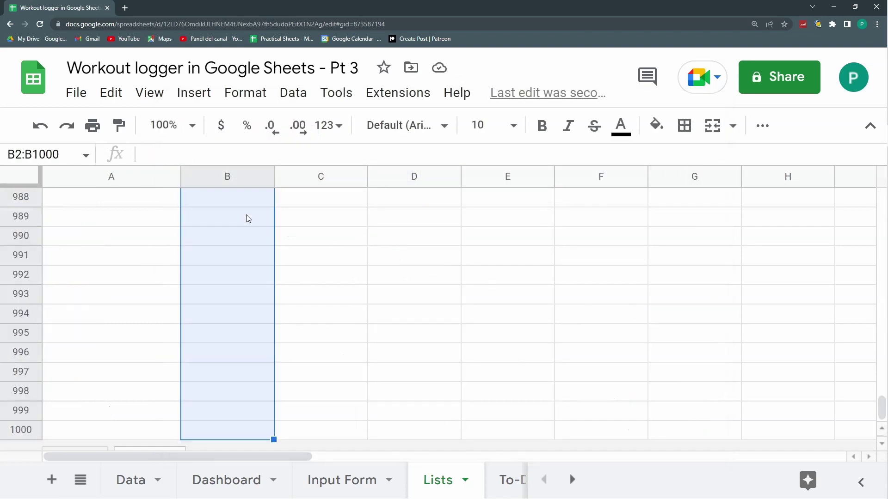
{"action": "key", "text": "ctrl+v"}
{"action": "key", "text": "ctrl+Up"}
Set Pushups' category in B2 to Push using the dropdown.
{"action": "left_click", "coordinate": [248, 217]}
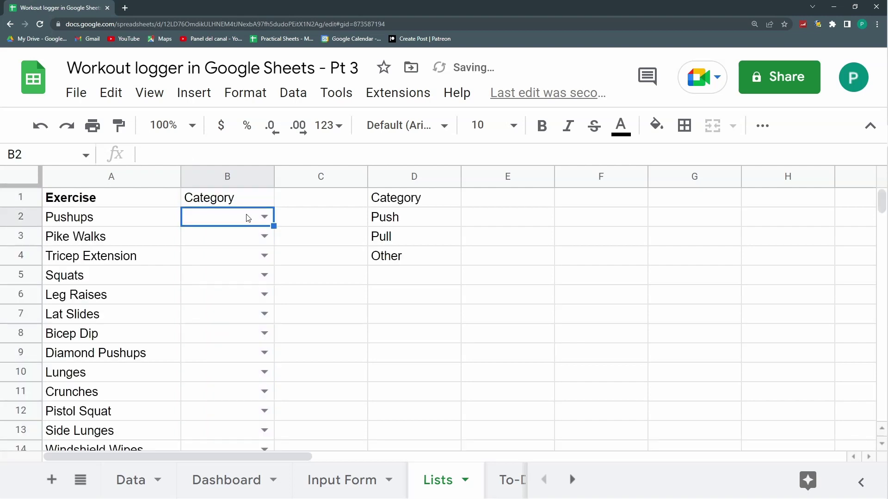
{"action": "left_click", "coordinate": [265, 217]}
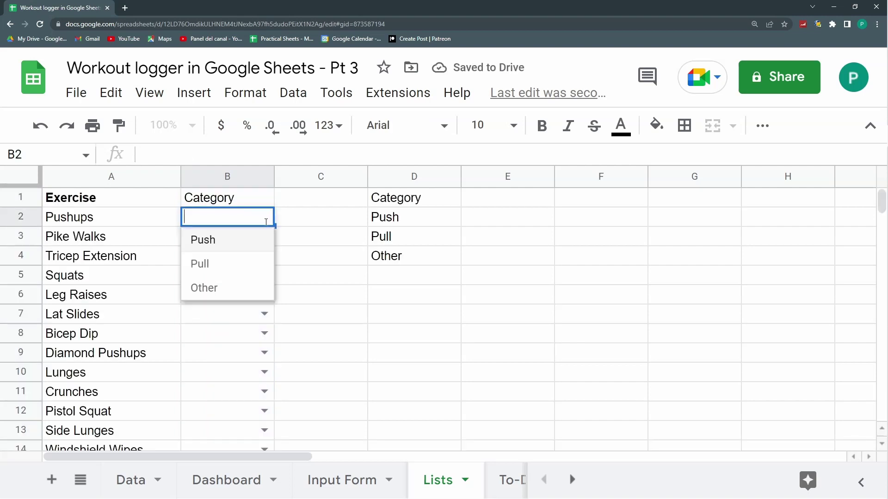
{"action": "left_click", "coordinate": [252, 246]}
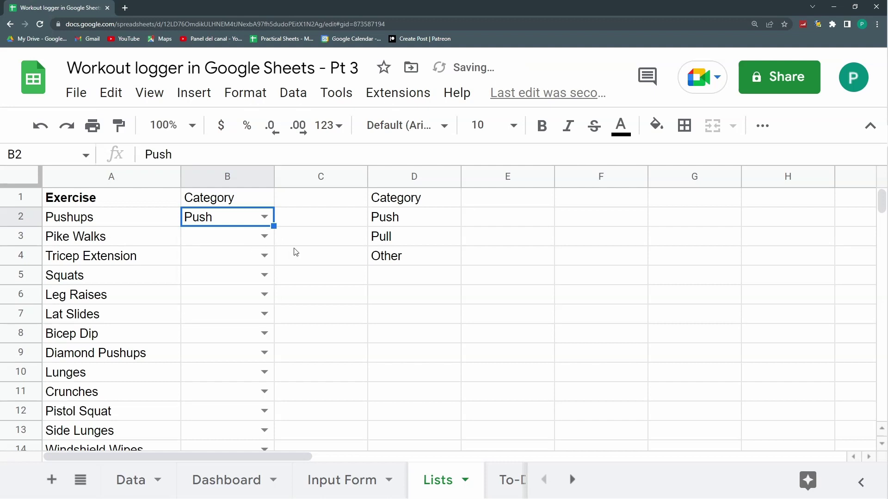
{"action": "key", "text": "Down"}
{"action": "key", "text": "Up"}
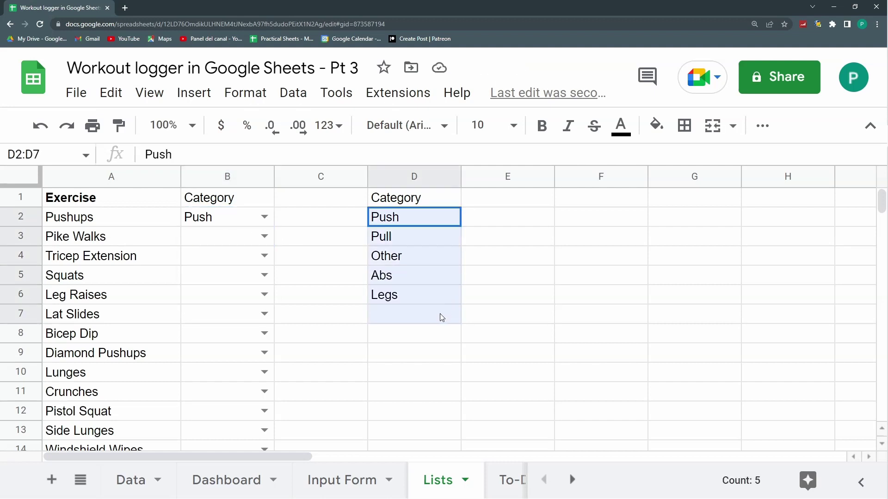
Replace the category list in column D with Arms & Chest, Legs & Abs, Other.
{"action": "left_click_drag", "start_coordinate": [440, 318], "coordinate": [429, 301]}
{"action": "key", "text": "Delete"}
{"action": "key", "text": "Up"}
{"action": "key", "text": "Down"}
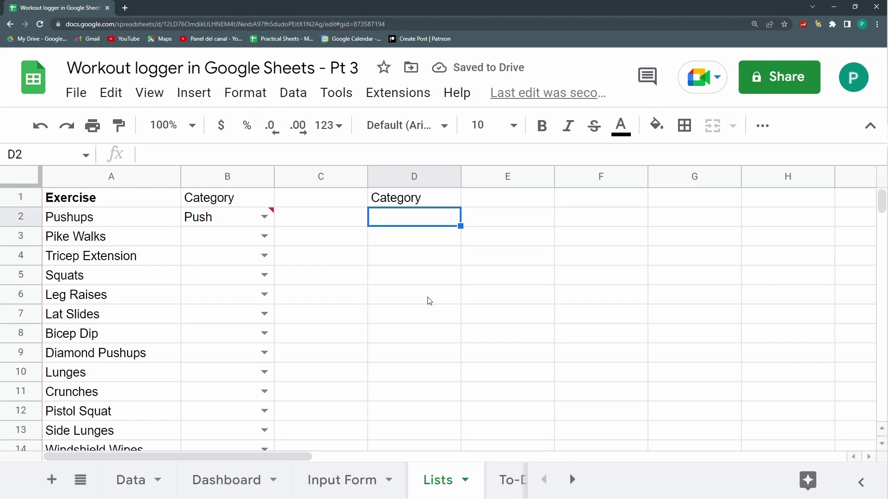
{"action": "type", "text": "Arms "}
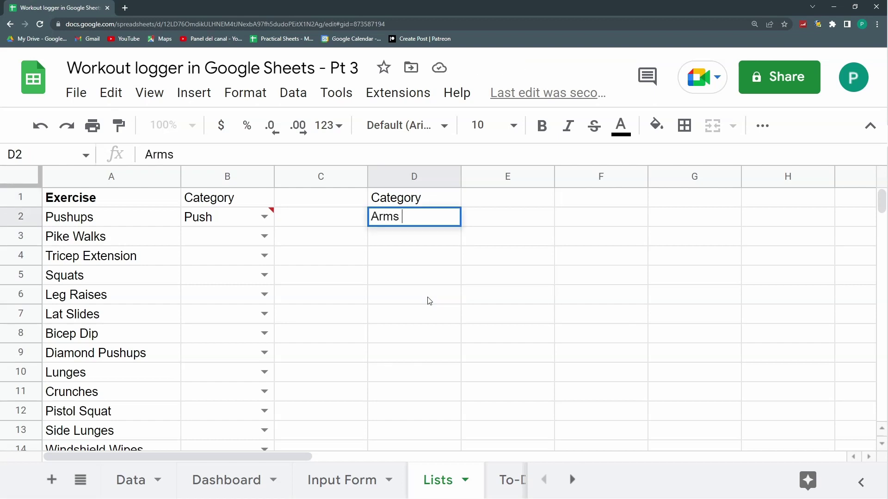
{"action": "type", "text": "& Chest"}
{"action": "key", "text": "Return"}
{"action": "type", "text": "LEgs"}
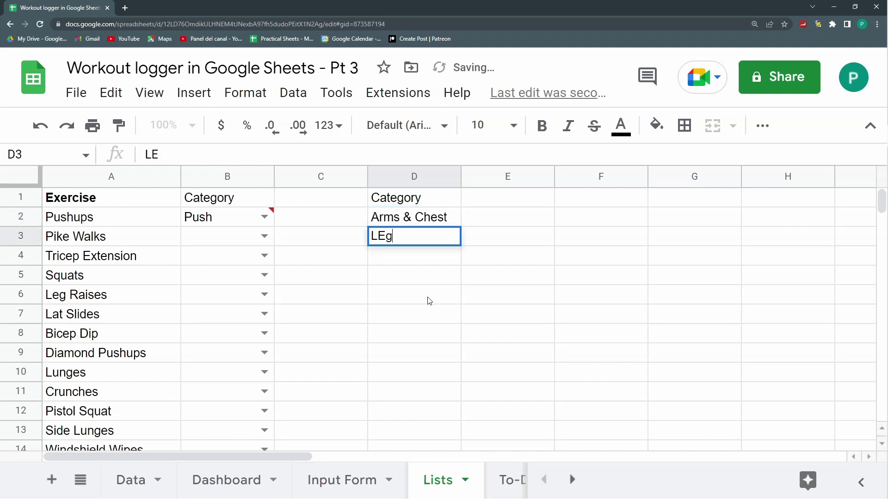
{"action": "key", "text": "BackSpace"}
{"action": "key", "text": "BackSpace"}
{"action": "key", "text": "BackSpace"}
{"action": "type", "text": "egs & Abs"}
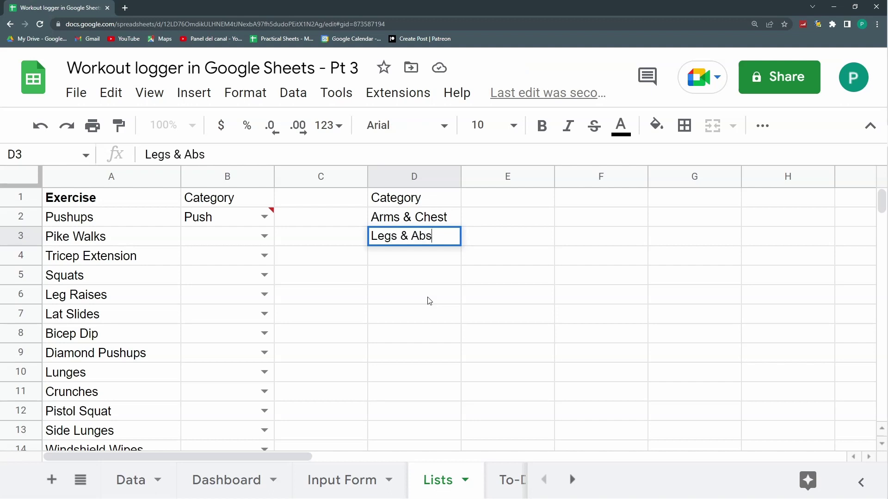
{"action": "key", "text": "Return"}
{"action": "type", "text": "Other"}
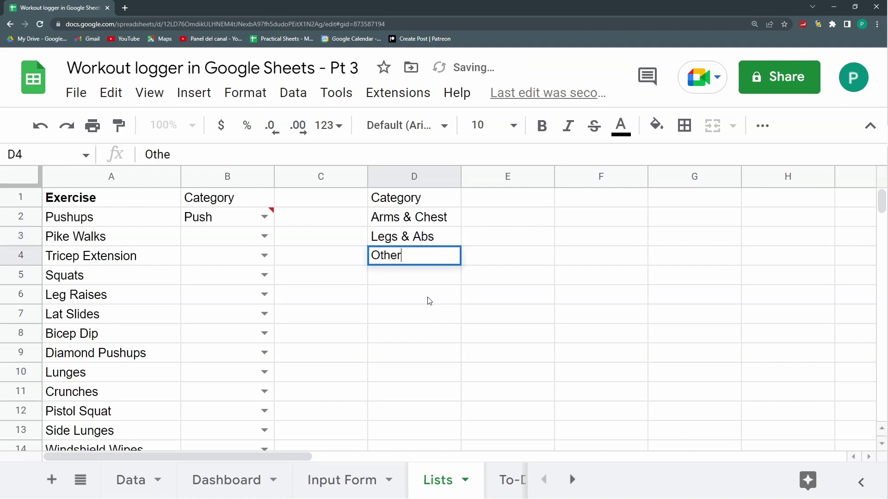
{"action": "key", "text": "Return"}
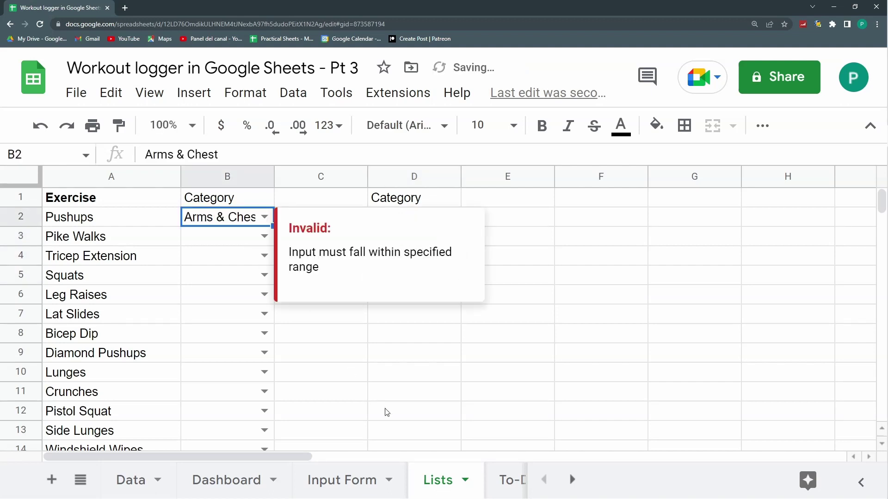
Widen column B and copy Arms & Chest to Pike Walks and Tricep Extension.
{"action": "left_click", "coordinate": [387, 413]}
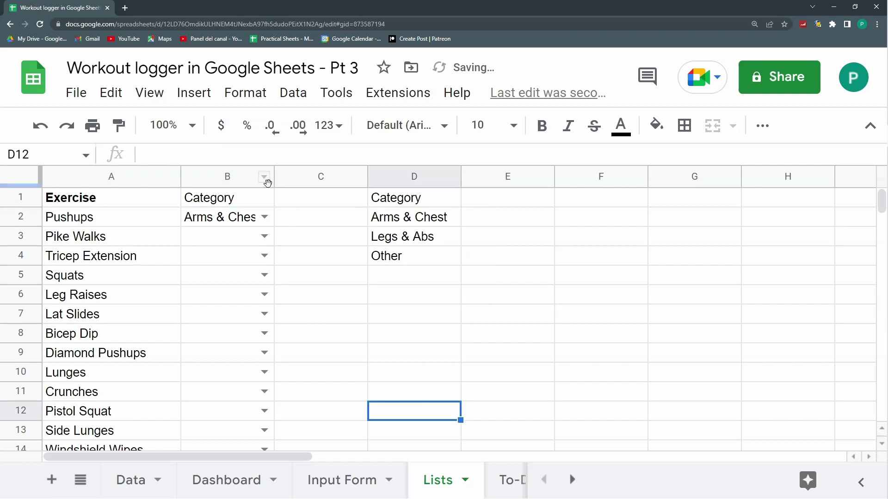
{"action": "double_click", "coordinate": [273, 179]}
{"action": "left_click", "coordinate": [222, 217]}
{"action": "key", "text": "ctrl+c"}
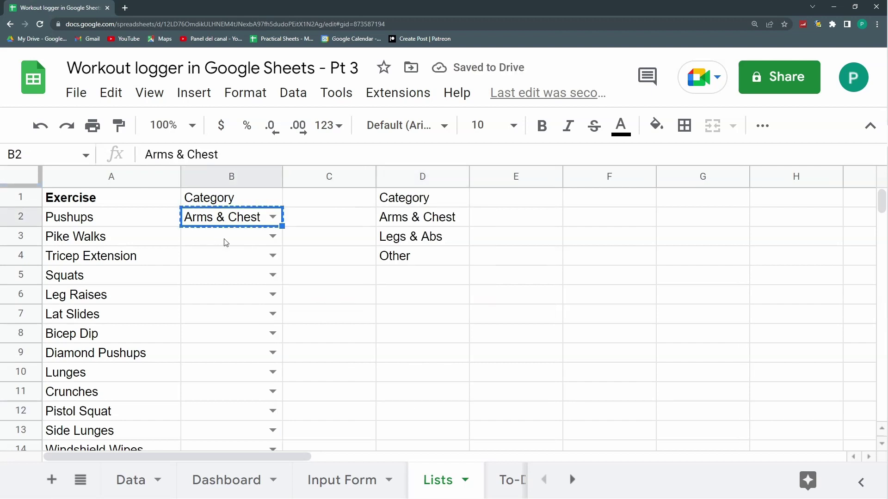
{"action": "left_click_drag", "start_coordinate": [222, 236], "coordinate": [222, 256]}
{"action": "key", "text": "ctrl+v"}
Give Squats, Leg Raises, Lat Slides Legs & Abs; Bicep Dip, Diamond Pushups Arms & Chest.
{"action": "left_click", "coordinate": [273, 275]}
{"action": "left_click", "coordinate": [243, 321]}
{"action": "key", "text": "ctrl+c"}
{"action": "left_click", "coordinate": [234, 297]}
{"action": "key", "text": "ctrl+v"}
{"action": "left_click", "coordinate": [212, 315]}
{"action": "key", "text": "ctrl+v"}
{"action": "left_click", "coordinate": [224, 330]}
{"action": "type", "text": "a"}
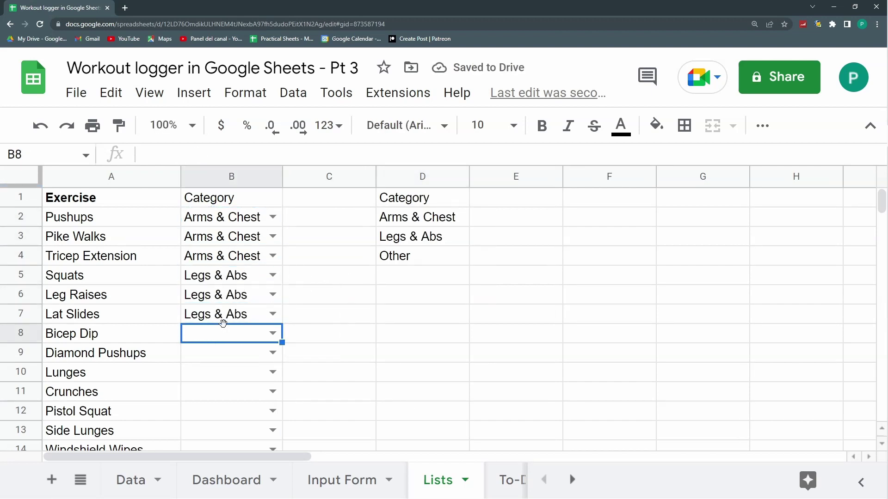
{"action": "left_click", "coordinate": [224, 310]}
{"action": "left_click", "coordinate": [258, 351]}
{"action": "type", "text": "a"}
{"action": "key", "text": "Return"}
{"action": "key", "text": "ctrl+v"}
Fill categories for Lunges, Hollow Body Hold, Pike Pushups and the Australian exercises.
{"action": "scroll", "coordinate": [224, 394], "scroll_direction": "down", "scroll_amount": 2}
{"action": "key", "text": "Down"}
{"action": "key", "text": "ctrl+v"}
{"action": "key", "text": "Down"}
{"action": "key", "text": "ctrl+v"}
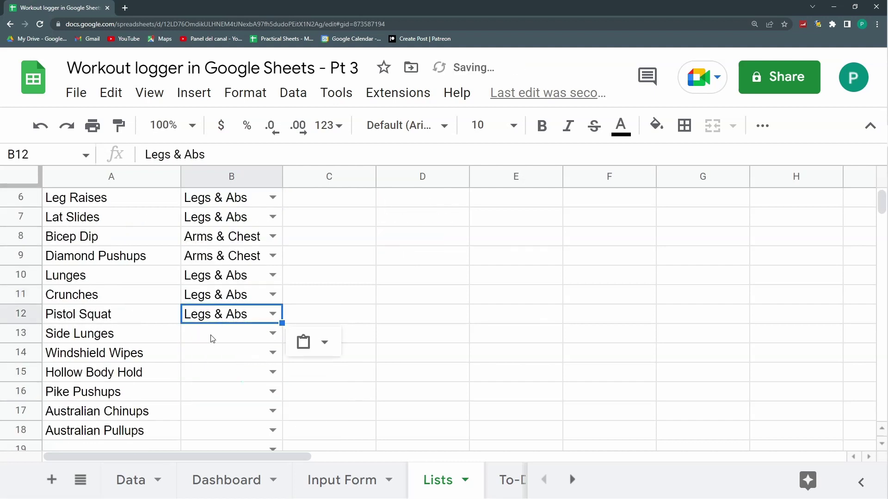
{"action": "key", "text": "Down"}
{"action": "key", "text": "ctrl+v"}
{"action": "key", "text": "Down"}
{"action": "key", "text": "ctrl+v"}
{"action": "key", "text": "Down"}
{"action": "key", "text": "ctrl+v"}
{"action": "key", "text": "Down"}
{"action": "type", "text": "a"}
{"action": "key", "text": "Return"}
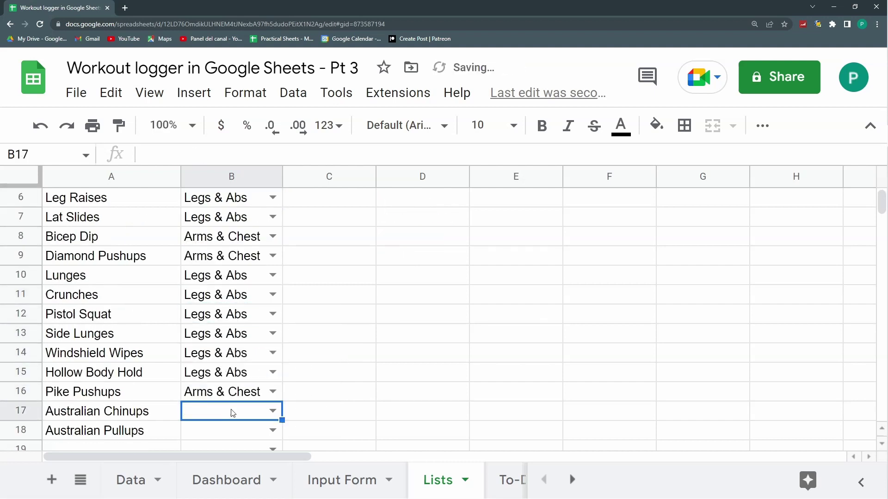
{"action": "key", "text": "Up"}
{"action": "key", "text": "ctrl+c"}
{"action": "key", "text": "Down"}
{"action": "key", "text": "shift+Down"}
{"action": "key", "text": "ctrl+v"}
{"action": "scroll", "coordinate": [313, 330], "scroll_direction": "up", "scroll_amount": 2}
{"action": "left_click", "coordinate": [308, 293]}
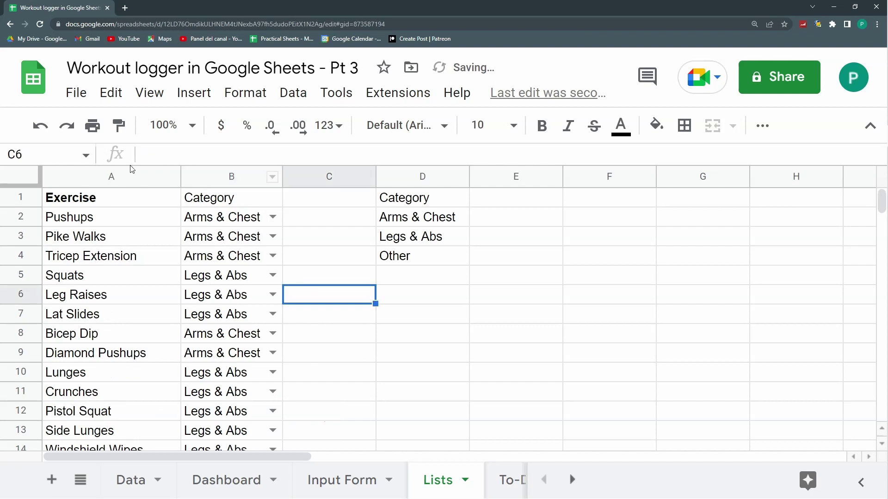
{"action": "scroll", "coordinate": [254, 282], "scroll_direction": "down", "scroll_amount": 2}
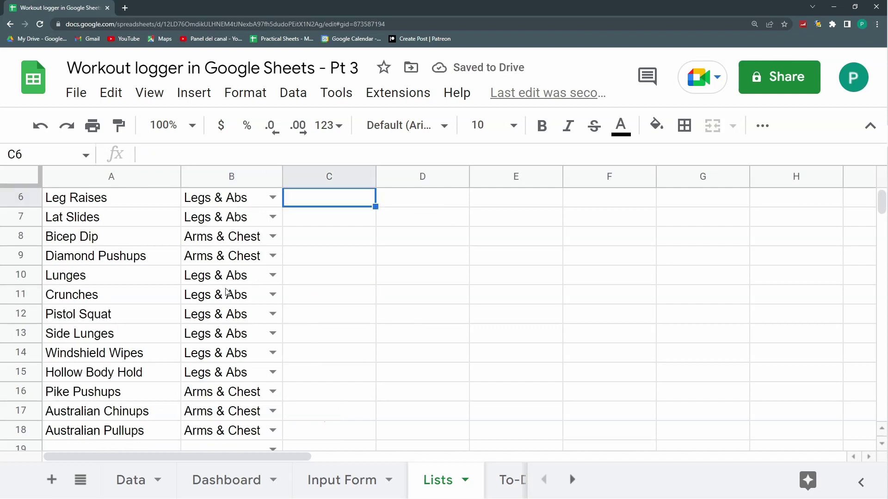
{"action": "scroll", "coordinate": [408, 254], "scroll_direction": "up", "scroll_amount": 2}
{"action": "scroll", "coordinate": [285, 251], "scroll_direction": "down", "scroll_amount": 3}
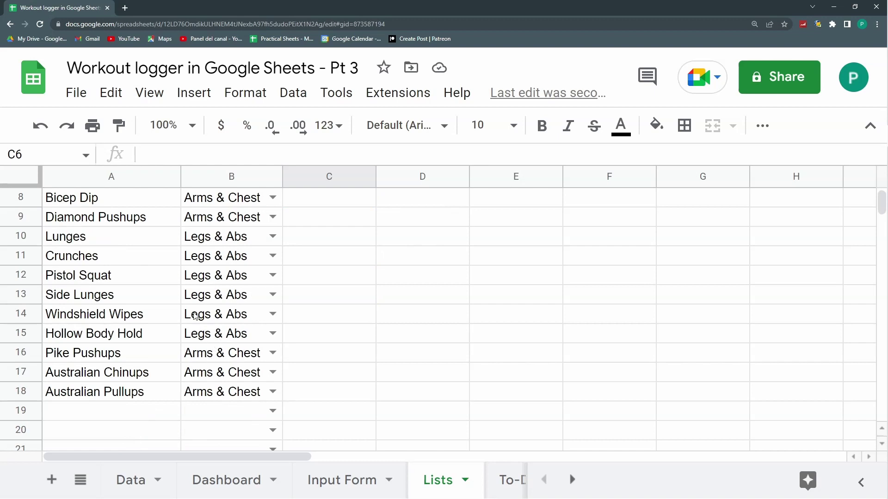
Set Australian Chinups' category to Other and return to the Input Form sheet.
{"action": "left_click", "coordinate": [213, 372]}
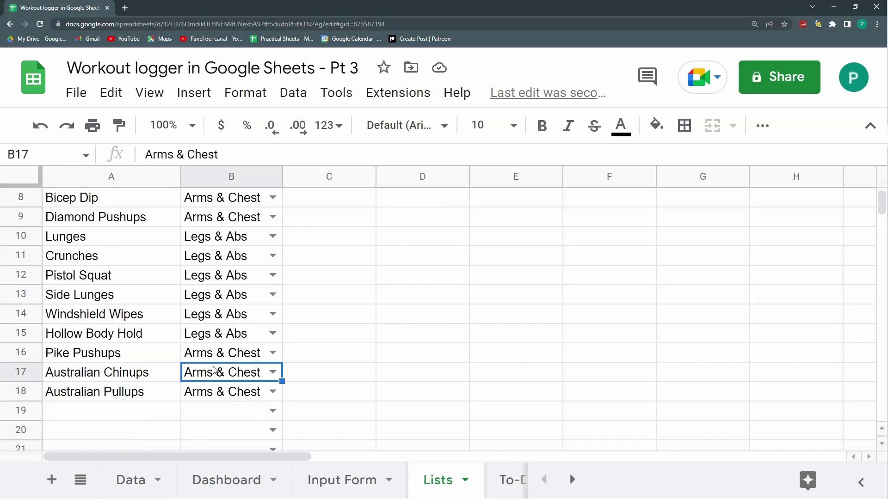
{"action": "type", "text": "Other"}
{"action": "key", "text": "Return"}
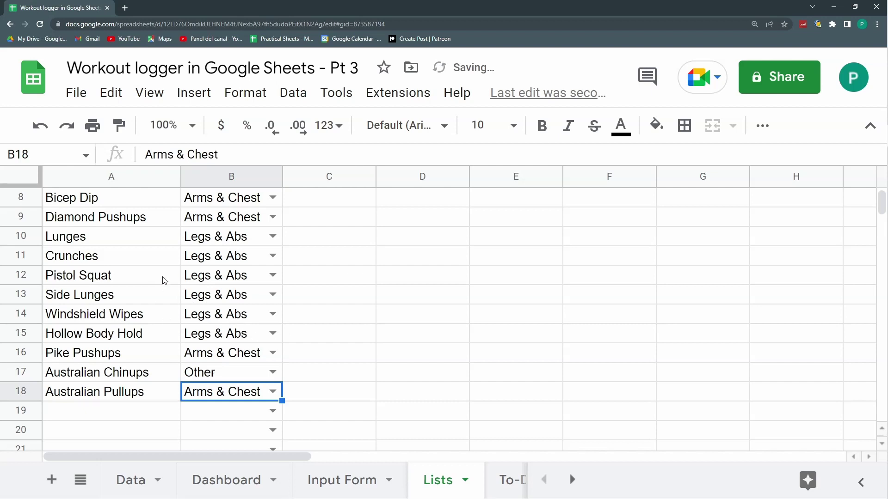
{"action": "scroll", "coordinate": [301, 234], "scroll_direction": "up", "scroll_amount": 3}
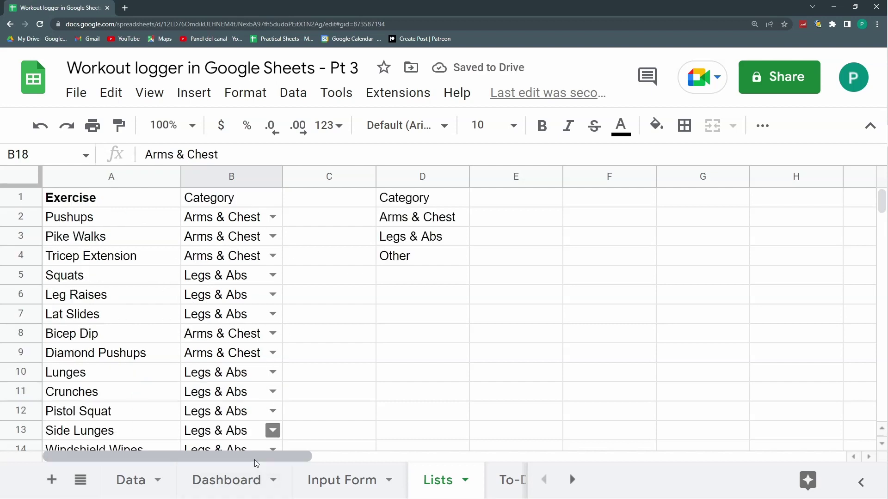
{"action": "left_click", "coordinate": [358, 480]}
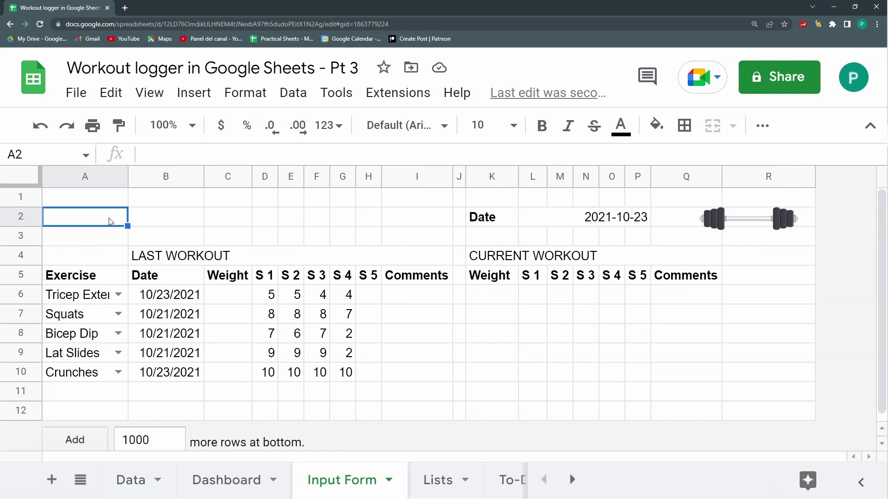
Label A2 'Category' and start a data validation rule for B2.
{"action": "type", "text": "Category"}
{"action": "key", "text": "Tab"}
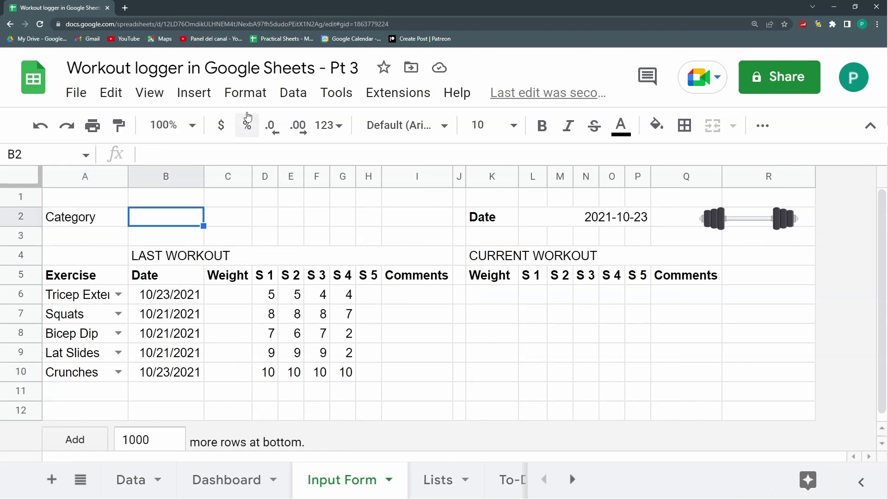
{"action": "left_click", "coordinate": [293, 92]}
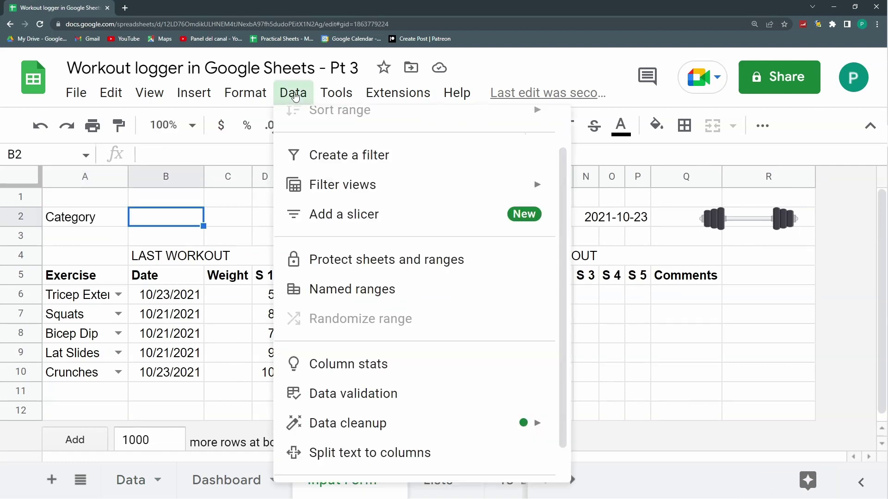
{"action": "left_click", "coordinate": [407, 405]}
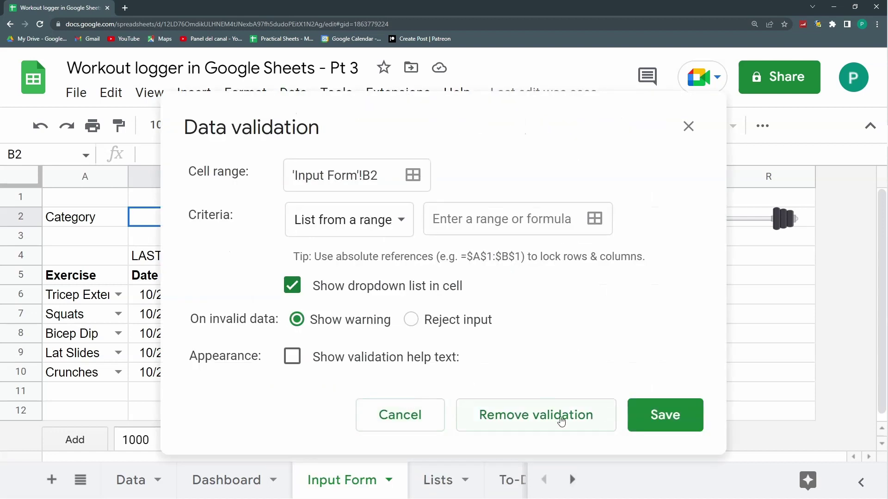
{"action": "left_click", "coordinate": [390, 412]}
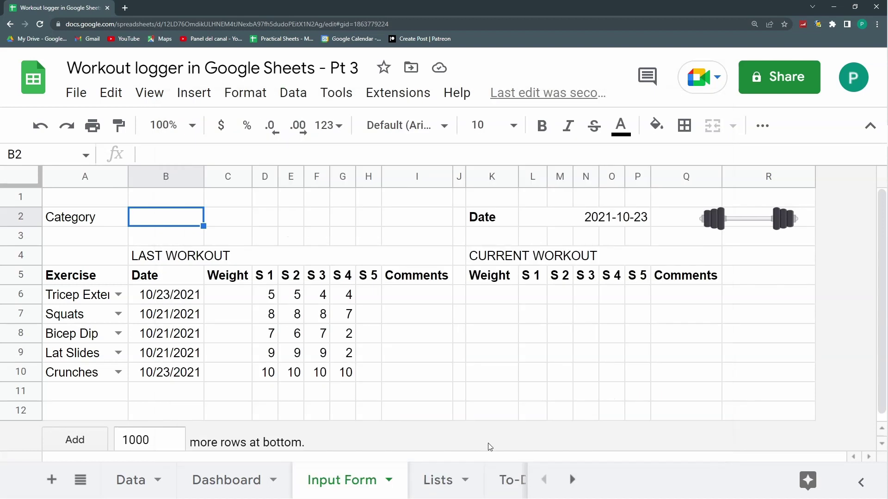
{"action": "left_click", "coordinate": [293, 92]}
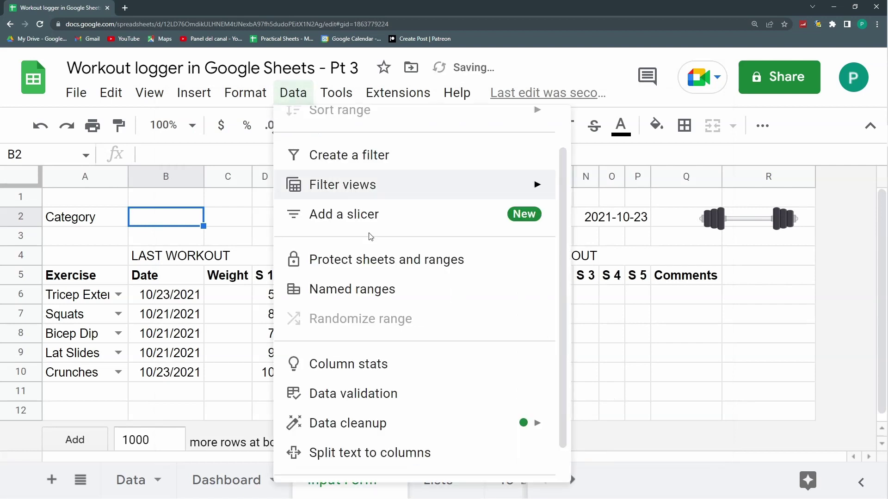
{"action": "left_click", "coordinate": [406, 398]}
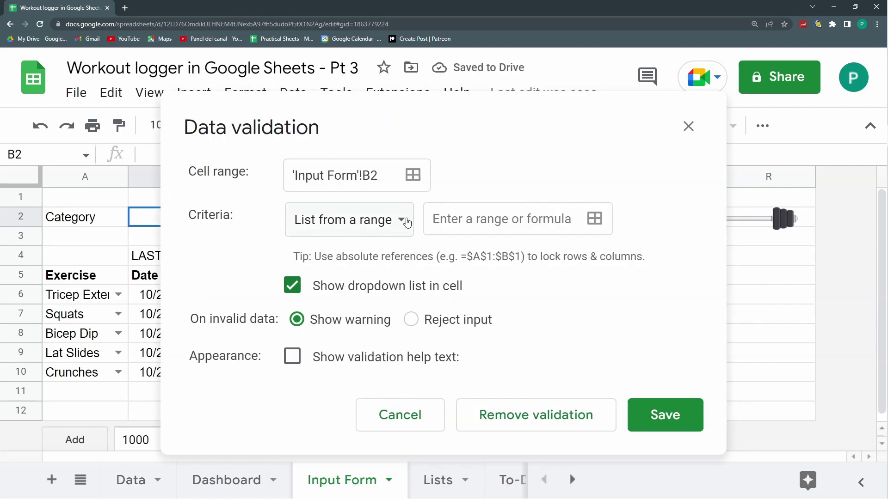
Use Lists!D2:D12 as B2's dropdown source, rejecting invalid input.
{"action": "left_click", "coordinate": [595, 219]}
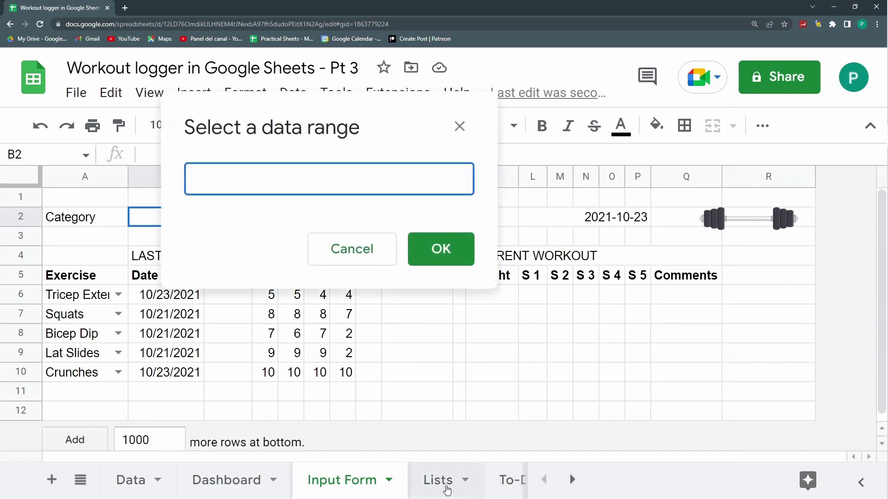
{"action": "left_click", "coordinate": [438, 481]}
{"action": "left_click_drag", "start_coordinate": [333, 120], "coordinate": [171, 152]}
{"action": "left_click", "coordinate": [426, 222]}
{"action": "left_click_drag", "start_coordinate": [426, 222], "coordinate": [465, 419]}
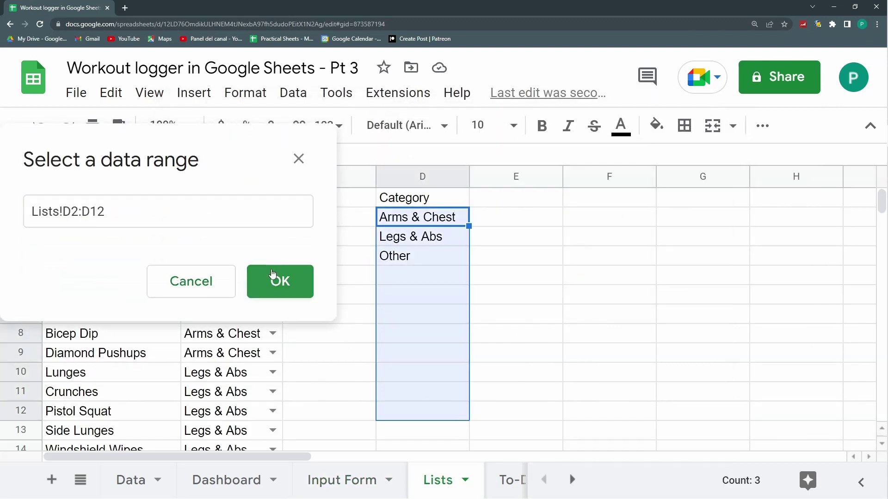
{"action": "left_click", "coordinate": [279, 280]}
{"action": "left_click", "coordinate": [411, 319]}
{"action": "left_click", "coordinate": [678, 409]}
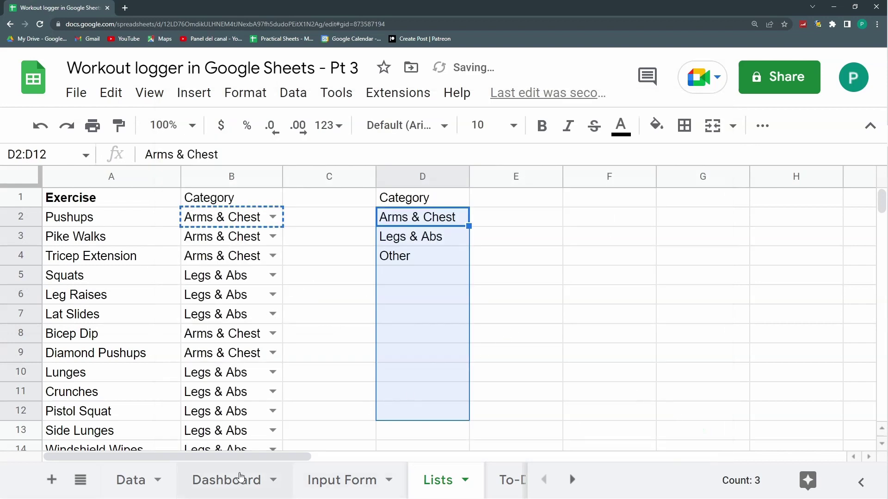
Back on the Input Form, set B2 to Other and widen column A.
{"action": "left_click", "coordinate": [342, 480]}
{"action": "left_click", "coordinate": [194, 220]}
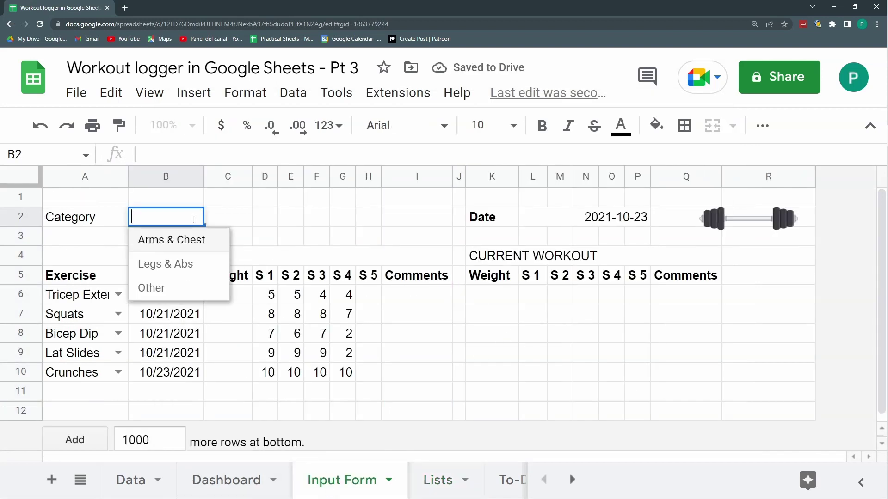
{"action": "left_click", "coordinate": [185, 263]}
{"action": "left_click", "coordinate": [192, 218]}
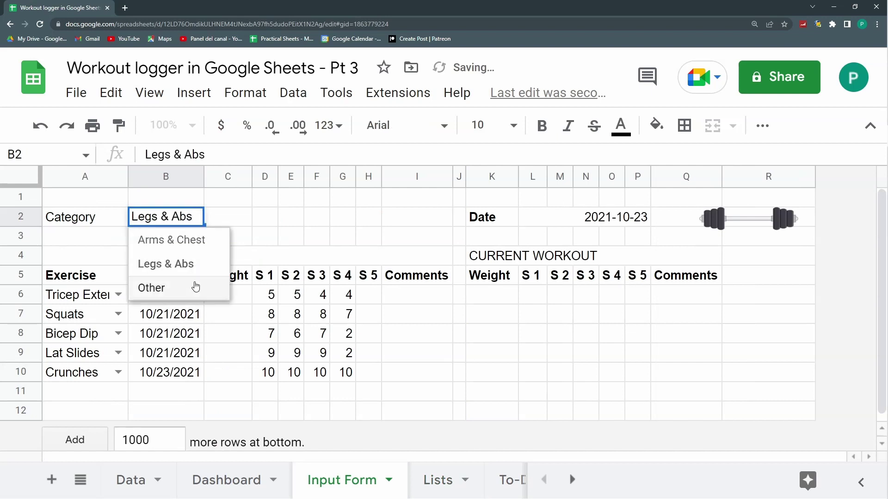
{"action": "left_click", "coordinate": [195, 287]}
{"action": "left_click_drag", "start_coordinate": [128, 177], "coordinate": [150, 177]}
{"action": "left_click", "coordinate": [117, 298]}
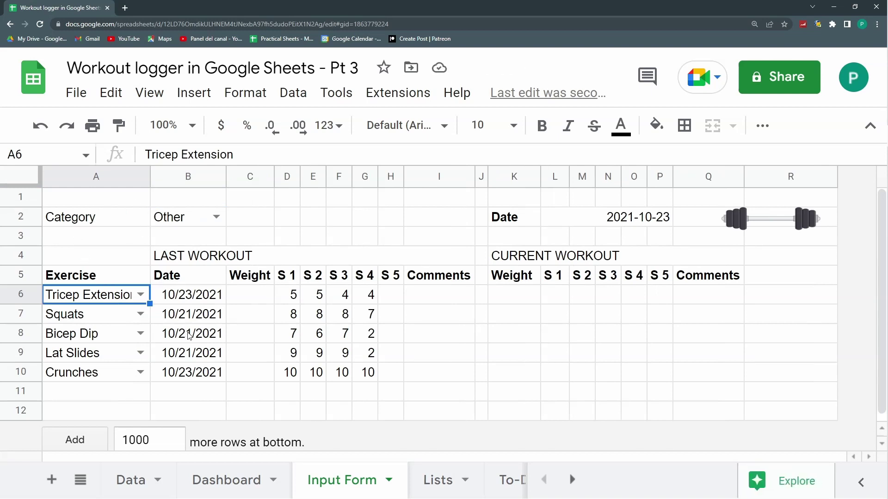
Start a =FILTER( formula in A6 that references the exercise names in Lists column A.
{"action": "key", "text": "F11"}
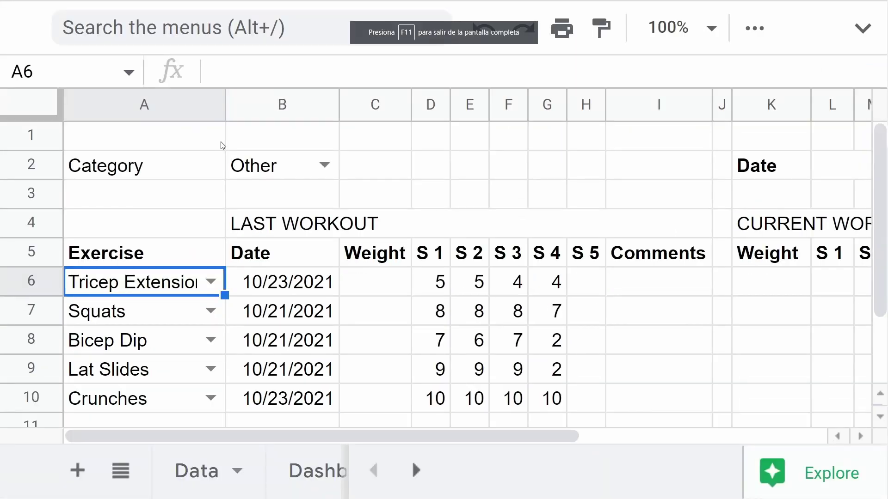
{"action": "type", "text": "="}
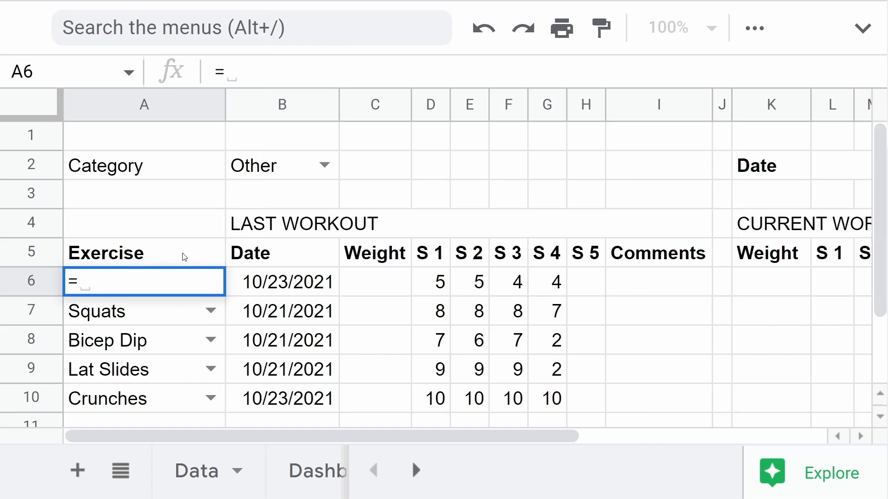
{"action": "type", "text": "fil"}
{"action": "key", "text": "Tab"}
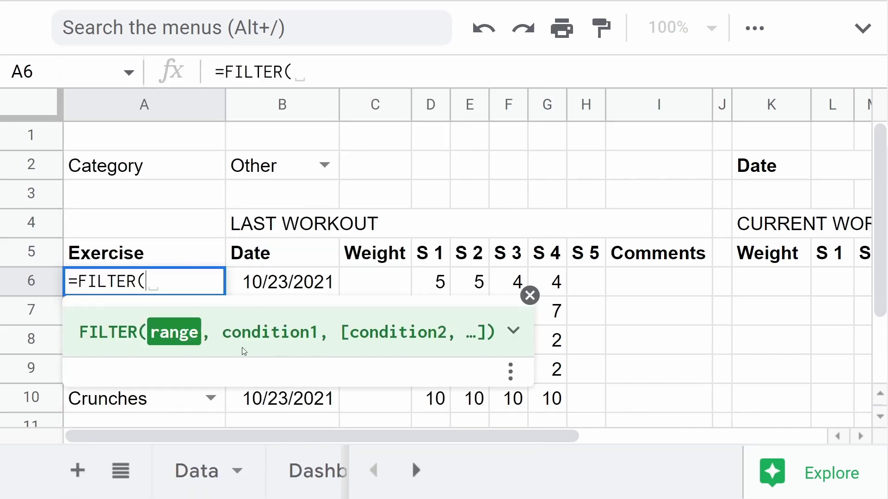
{"action": "left_click", "coordinate": [416, 471]}
{"action": "left_click", "coordinate": [416, 471]}
{"action": "left_click", "coordinate": [416, 470]}
{"action": "left_click", "coordinate": [196, 471]}
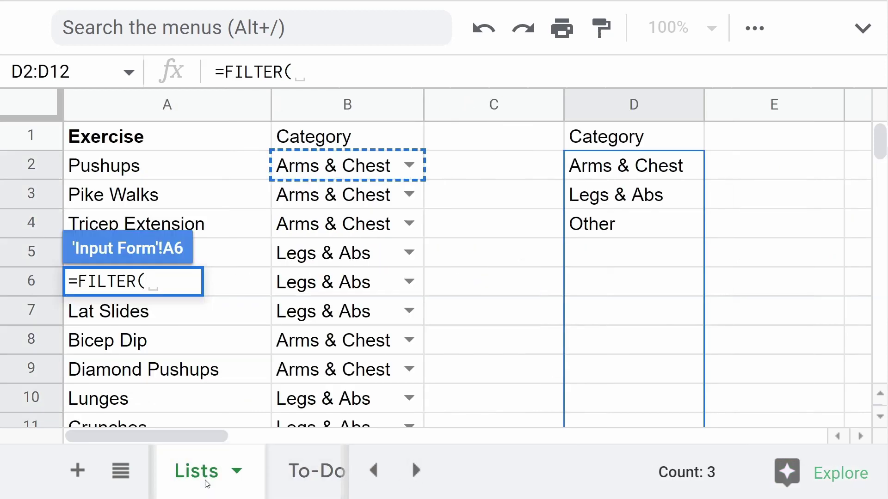
{"action": "left_click_drag", "start_coordinate": [178, 167], "coordinate": [194, 424]}
Open-end the range to Lists!A2:A and add the condition Lists!B2:B=B2 from the Input Form.
{"action": "left_click", "coordinate": [425, 66]}
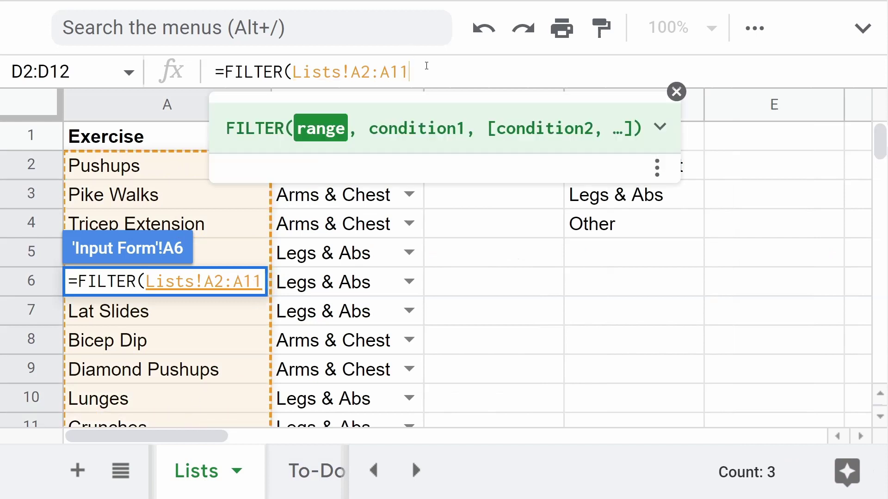
{"action": "key", "text": "BackSpace"}
{"action": "key", "text": "BackSpace"}
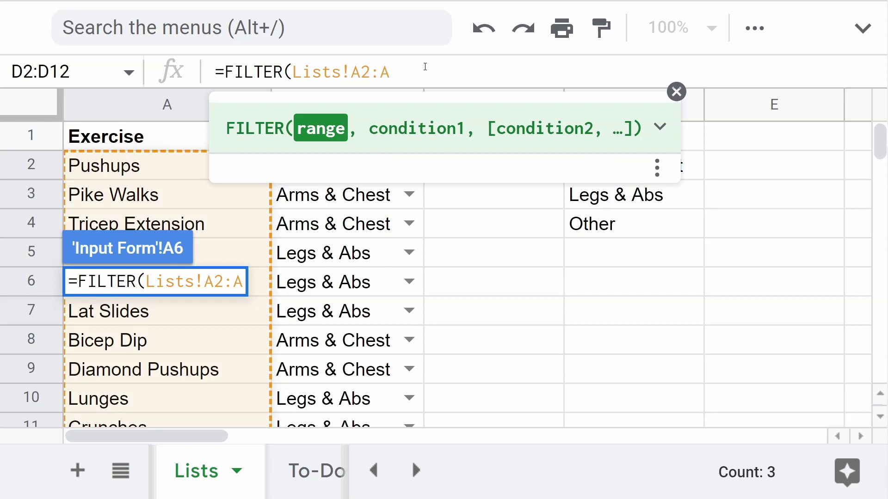
{"action": "type", "text": ";"}
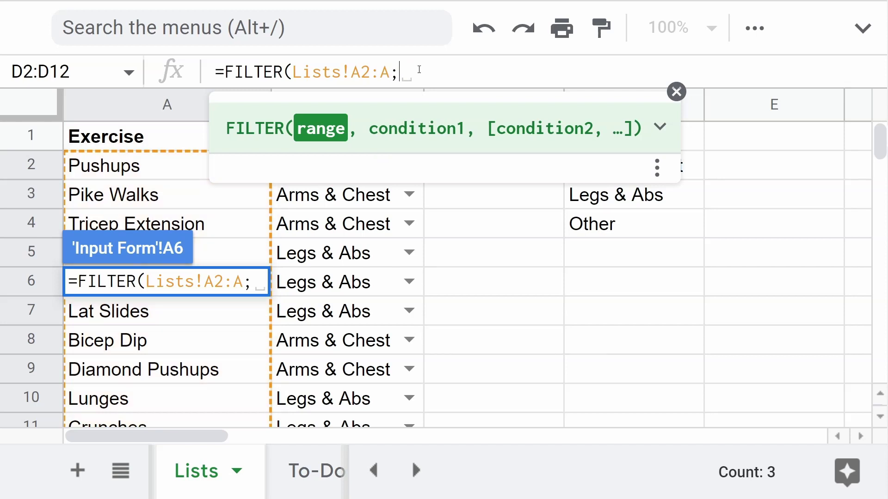
{"action": "left_click_drag", "start_coordinate": [342, 165], "coordinate": [342, 282]}
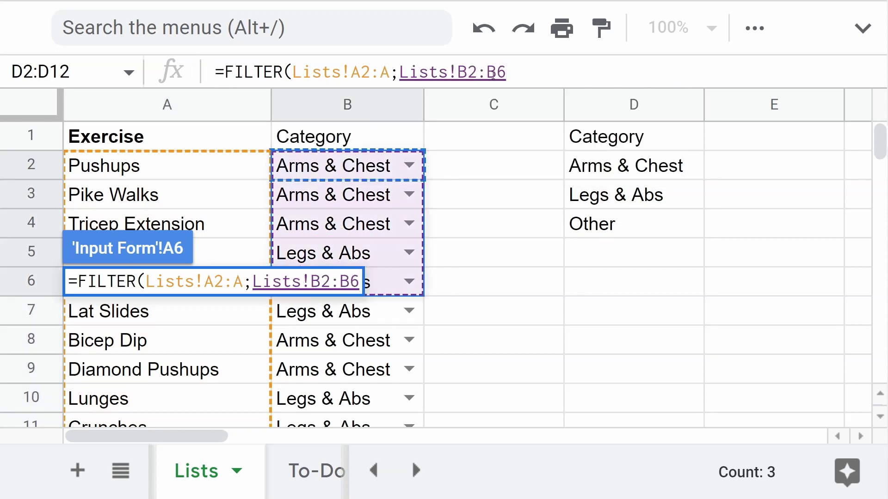
{"action": "key", "text": "BackSpace"}
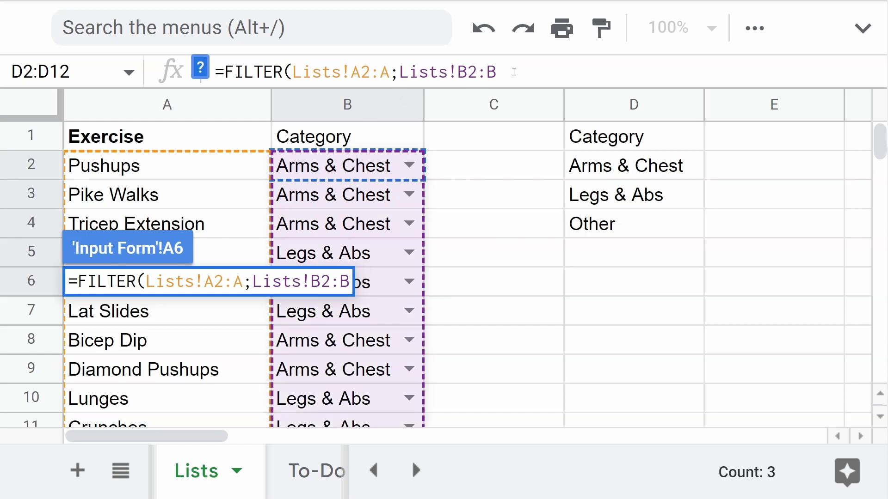
{"action": "type", "text": "="}
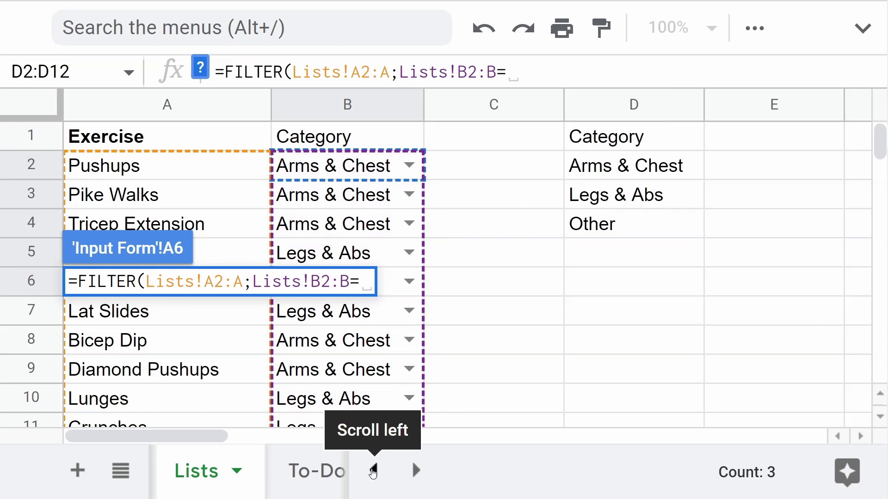
{"action": "left_click", "coordinate": [373, 471]}
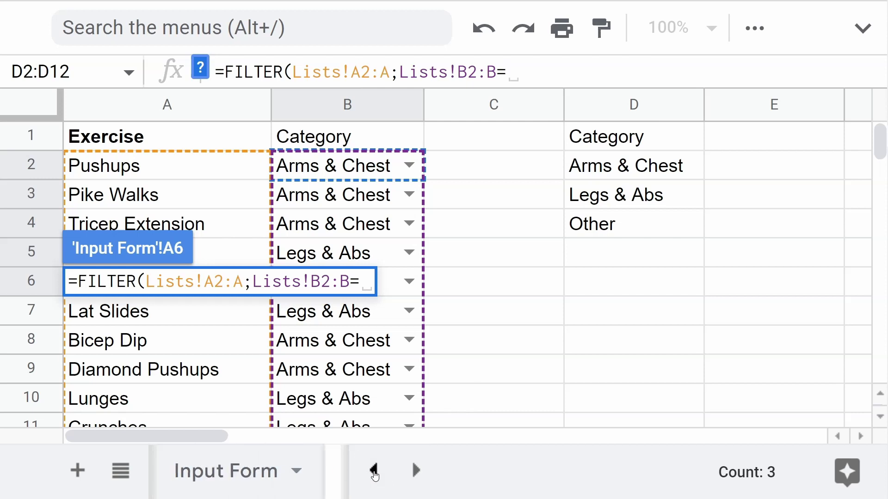
{"action": "left_click", "coordinate": [373, 472]}
{"action": "left_click", "coordinate": [414, 471]}
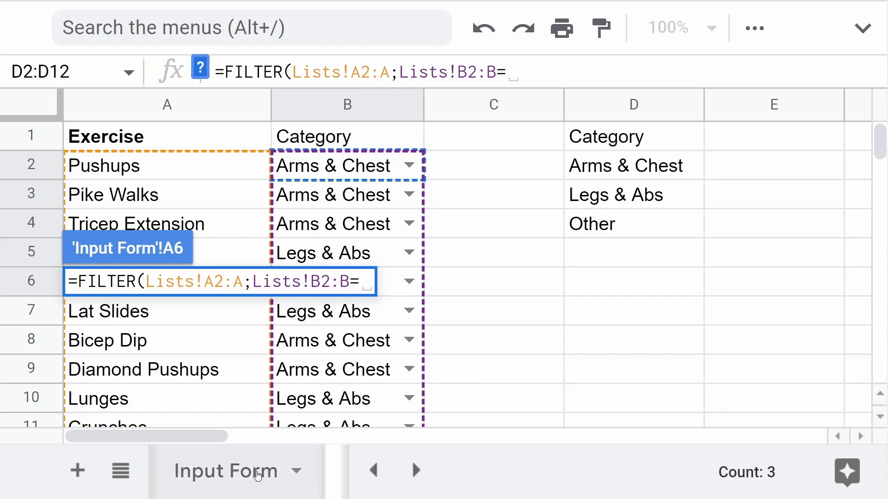
{"action": "left_click", "coordinate": [257, 475]}
{"action": "left_click", "coordinate": [283, 179]}
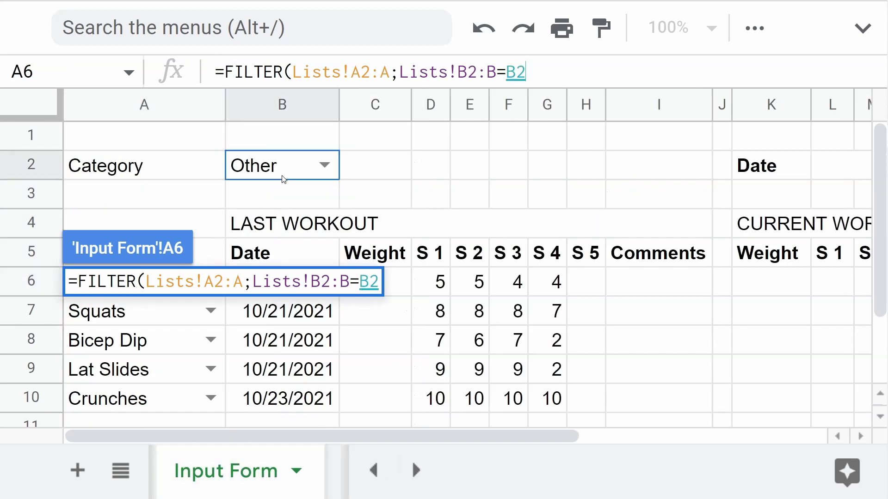
Commit the FILTER formula, clear the stray entries in A7 through A10, and widen column A.
{"action": "key", "text": "Return"}
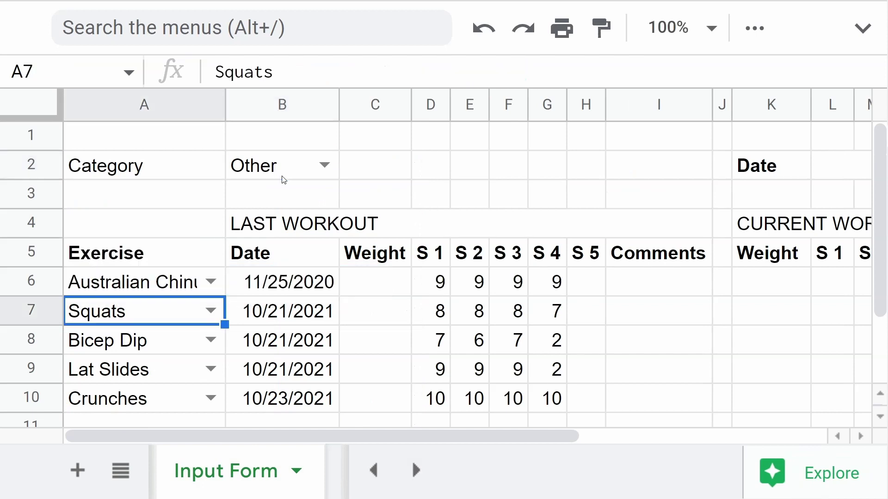
{"action": "key", "text": "Up"}
{"action": "key", "text": "Down"}
{"action": "key", "text": "Delete"}
{"action": "key", "text": "Down"}
{"action": "key", "text": "Delete"}
{"action": "key", "text": "Down"}
{"action": "key", "text": "Delete"}
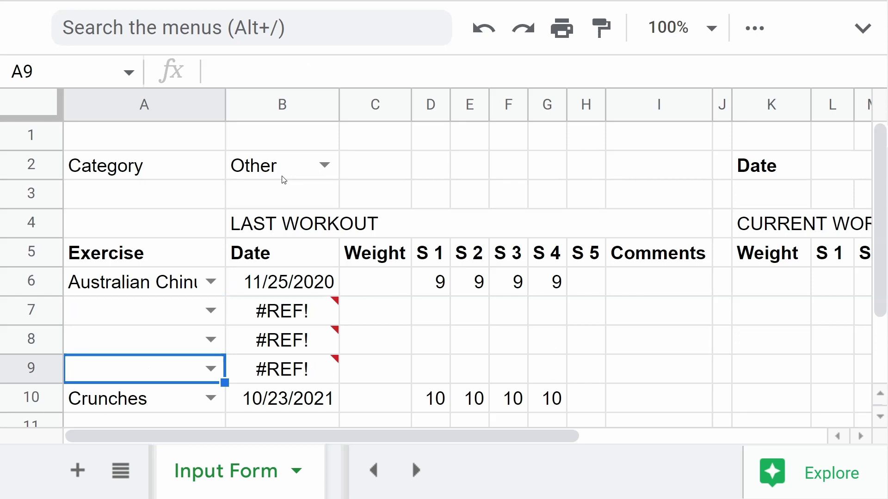
{"action": "key", "text": "Down"}
{"action": "key", "text": "Delete"}
{"action": "key", "text": "Down"}
{"action": "key", "text": "Up"}
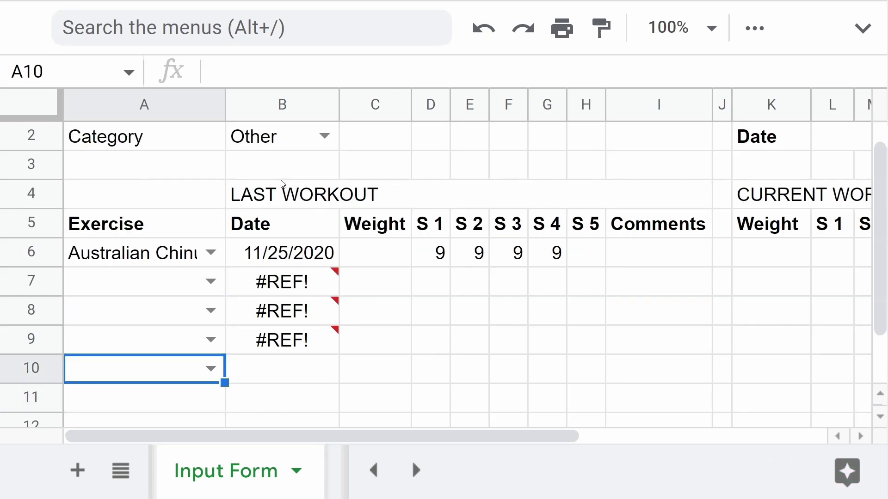
{"action": "mouse_move", "coordinate": [315, 284]}
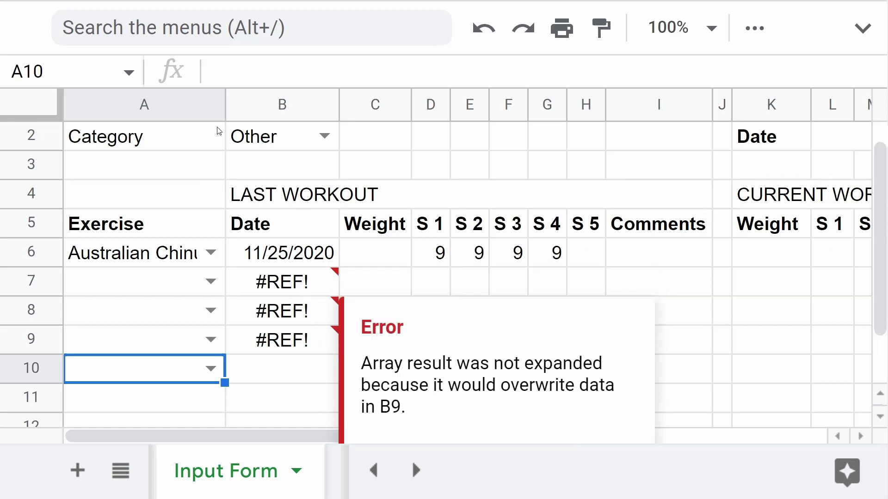
{"action": "left_click_drag", "start_coordinate": [225, 115], "coordinate": [255, 117]}
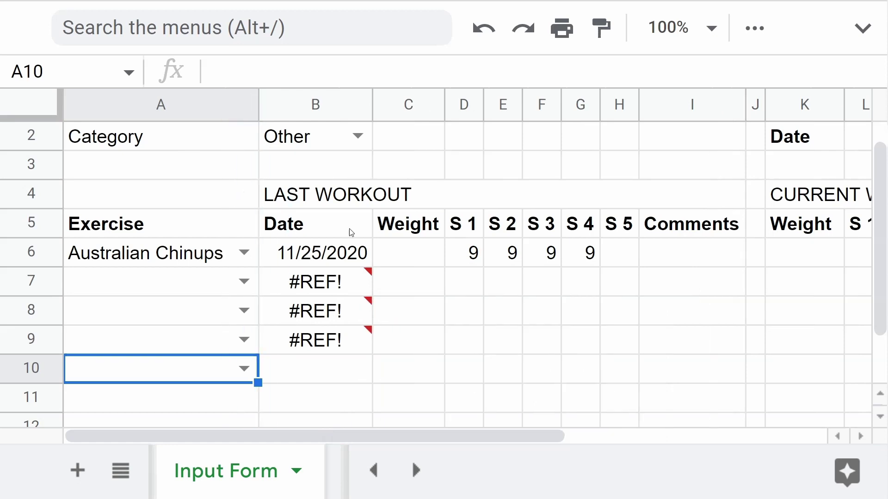
Try Arms & Chest, then set B2 to Legs & Abs and zoom out to review the exercises.
{"action": "left_click", "coordinate": [357, 136]}
{"action": "left_click", "coordinate": [345, 181]}
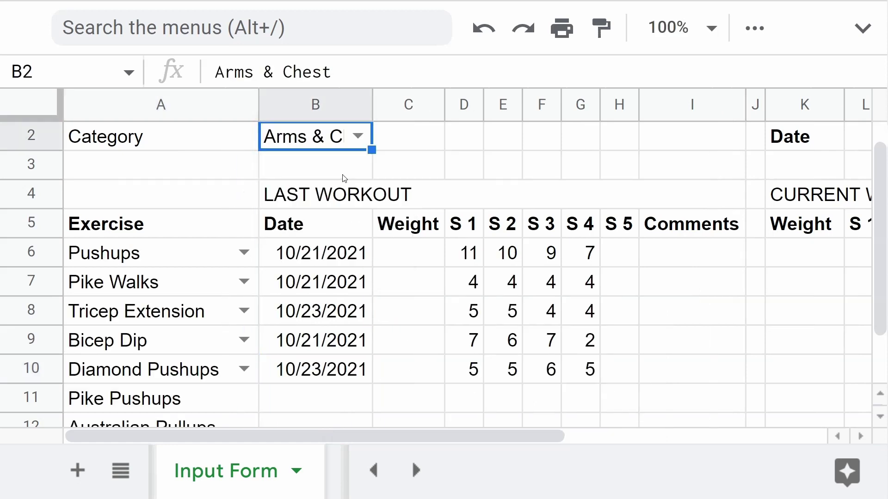
{"action": "scroll", "coordinate": [271, 291], "scroll_direction": "down", "scroll_amount": 3}
{"action": "scroll", "coordinate": [271, 290], "scroll_direction": "up", "scroll_amount": 1}
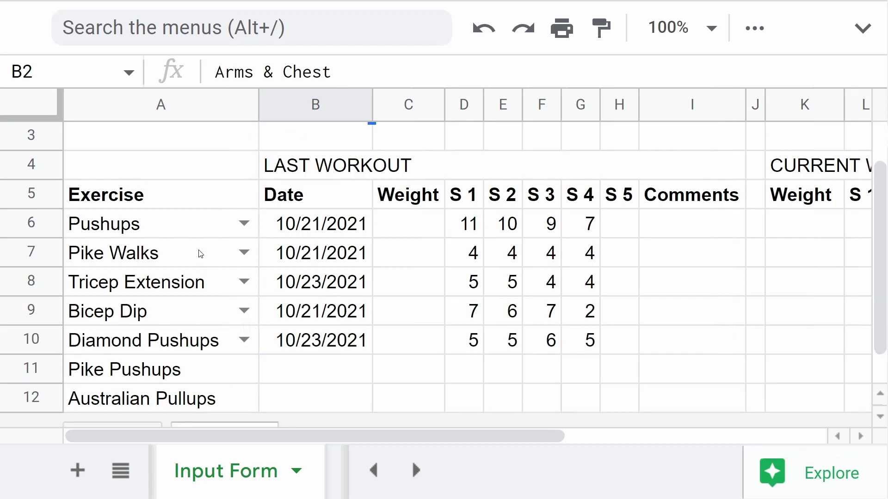
{"action": "scroll", "coordinate": [194, 266], "scroll_direction": "up", "scroll_amount": 1}
{"action": "left_click", "coordinate": [361, 172]}
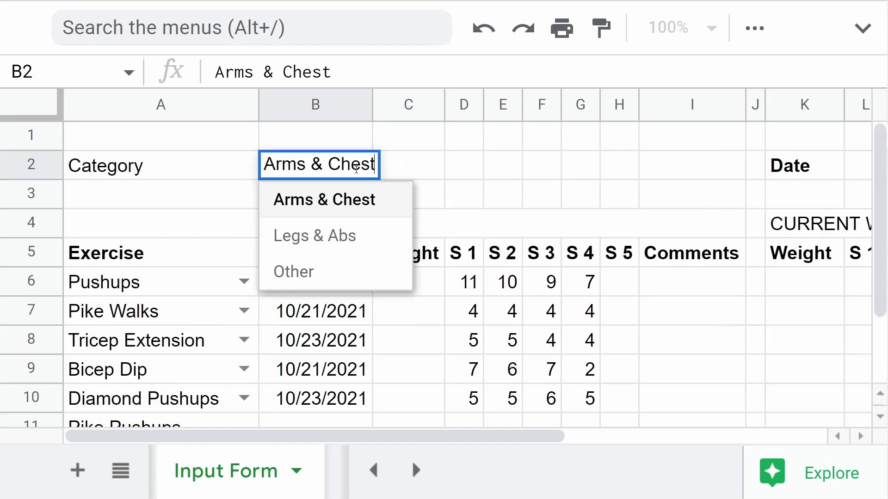
{"action": "left_click", "coordinate": [323, 244]}
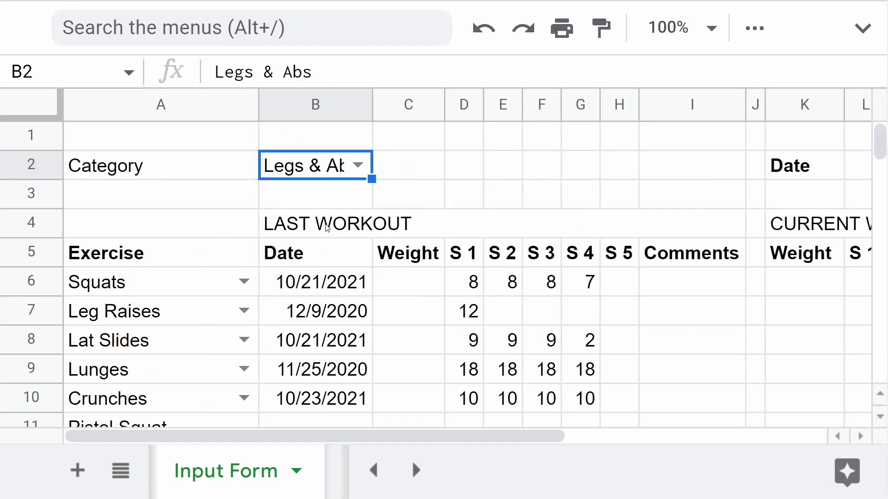
{"action": "scroll", "coordinate": [300, 263], "scroll_direction": "down", "scroll_amount": 3}
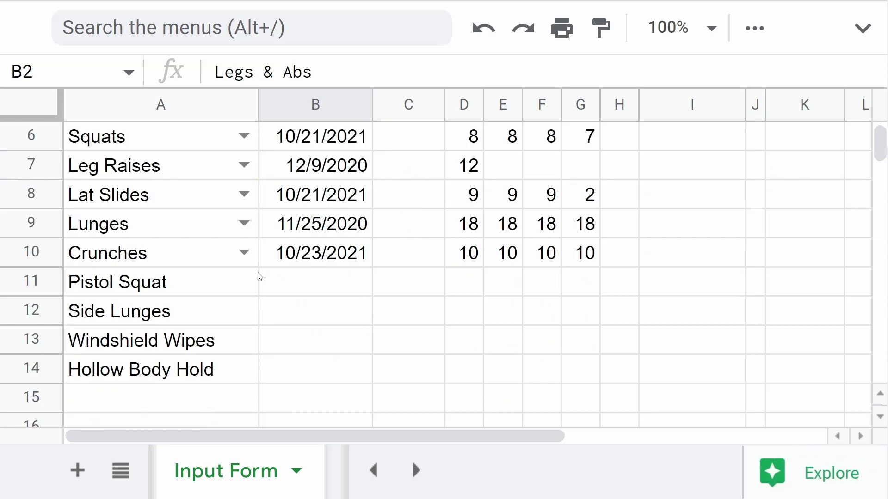
{"action": "scroll", "coordinate": [208, 300], "scroll_direction": "up", "scroll_amount": 2}
{"action": "left_click", "coordinate": [175, 311]}
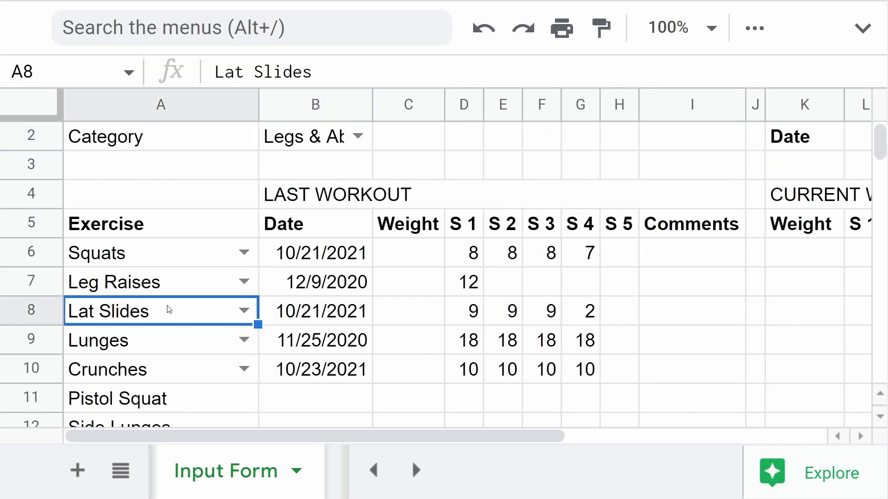
{"action": "left_click", "coordinate": [165, 283]}
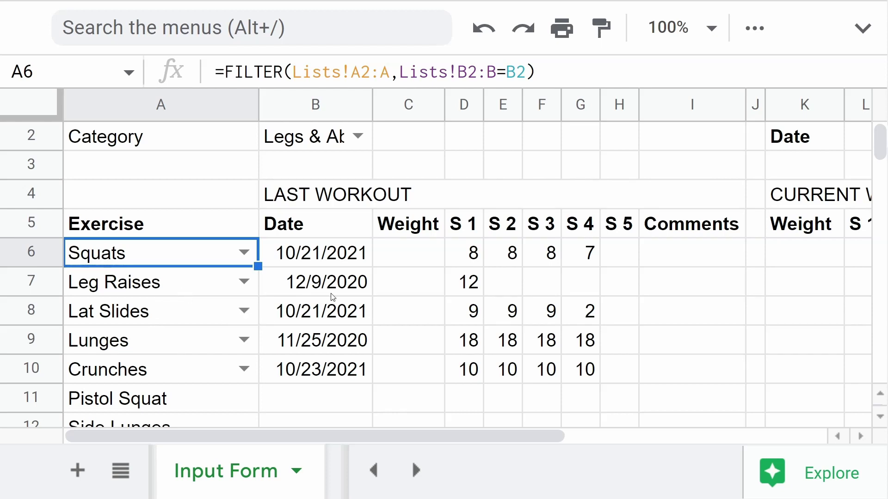
{"action": "key", "text": "ctrl+minus"}
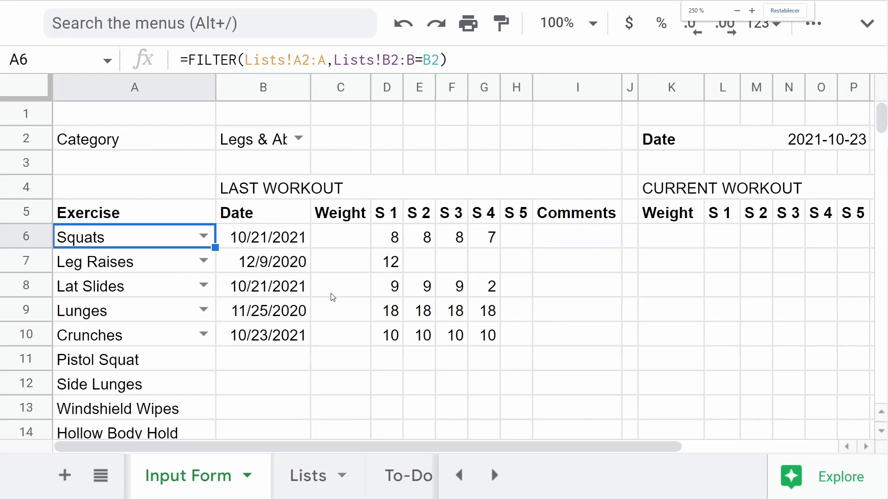
{"action": "scroll", "coordinate": [174, 289], "scroll_direction": "down", "scroll_amount": 3}
{"action": "scroll", "coordinate": [165, 208], "scroll_direction": "up", "scroll_amount": 1}
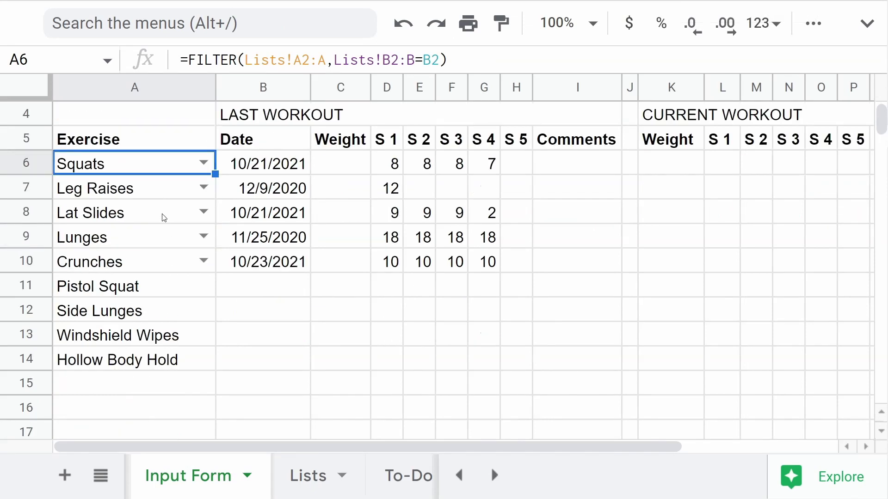
On the Lists sheet, rename the Legs & Abs category to Core and add Legs below it.
{"action": "left_click", "coordinate": [326, 477]}
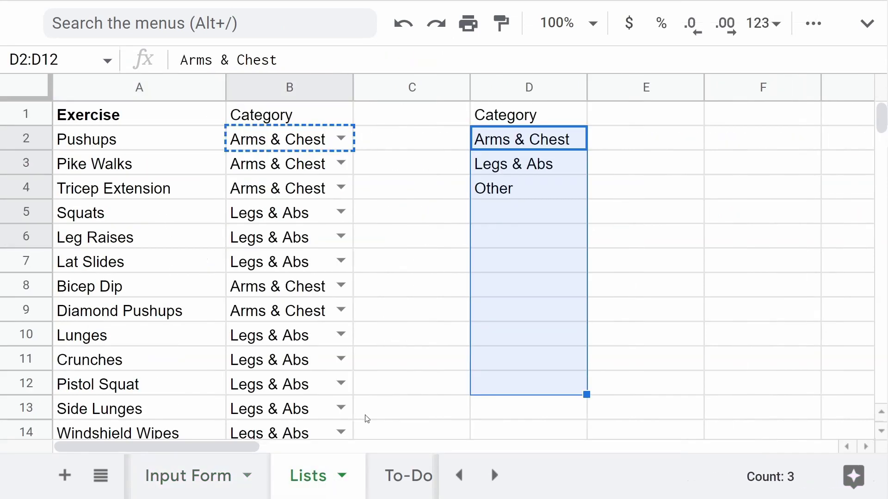
{"action": "left_click", "coordinate": [507, 170]}
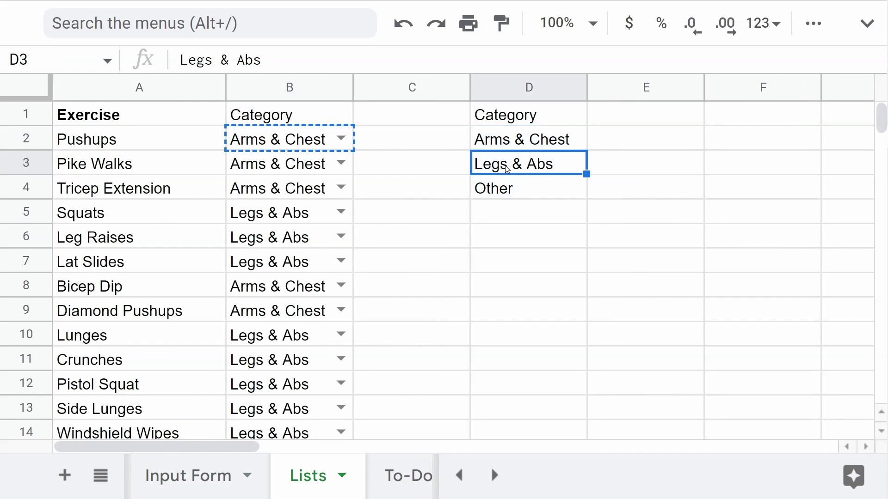
{"action": "type", "text": "Core"}
{"action": "key", "text": "Return"}
{"action": "key", "text": "Down"}
{"action": "type", "text": "Legs"}
{"action": "key", "text": "Return"}
Set the Squats and Hollow Body Hold categories to Core.
{"action": "left_click", "coordinate": [287, 218]}
{"action": "type", "text": "Co"}
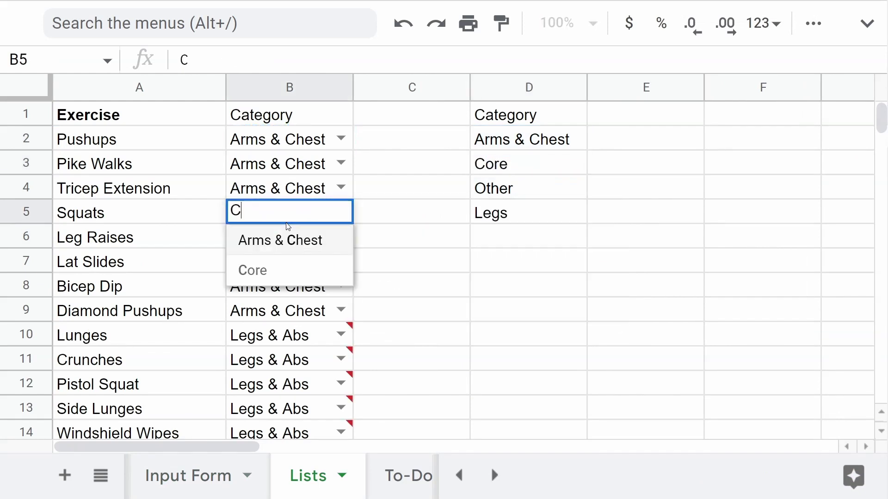
{"action": "left_click", "coordinate": [259, 240]}
{"action": "key", "text": "ctrl+c"}
{"action": "left_click", "coordinate": [279, 360]}
{"action": "scroll", "coordinate": [280, 361], "scroll_direction": "down", "scroll_amount": 2}
{"action": "left_click", "coordinate": [280, 360]}
{"action": "key", "text": "ctrl+v"}
{"action": "scroll", "coordinate": [279, 360], "scroll_direction": "up", "scroll_amount": 2}
Add an Abs category and assign Abs to Leg Raises and Lat Slides.
{"action": "left_click", "coordinate": [515, 242]}
{"action": "type", "text": "Abs"}
{"action": "key", "text": "Return"}
{"action": "left_click", "coordinate": [300, 238]}
{"action": "type", "text": "Abs"}
{"action": "key", "text": "Return"}
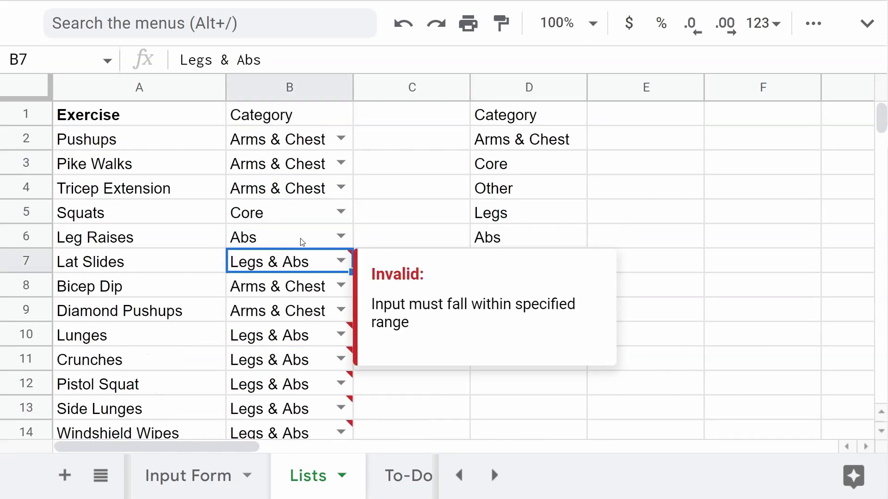
{"action": "type", "text": "Abs"}
{"action": "key", "text": "Return"}
Assign Core to Lunges, Abs to Crunches and Legs to Side Lunges.
{"action": "key", "text": "Down"}
{"action": "key", "text": "Down"}
{"action": "type", "text": "Core"}
{"action": "key", "text": "Return"}
{"action": "type", "text": "Abs"}
{"action": "key", "text": "Return"}
{"action": "type", "text": "Core"}
{"action": "key", "text": "Return"}
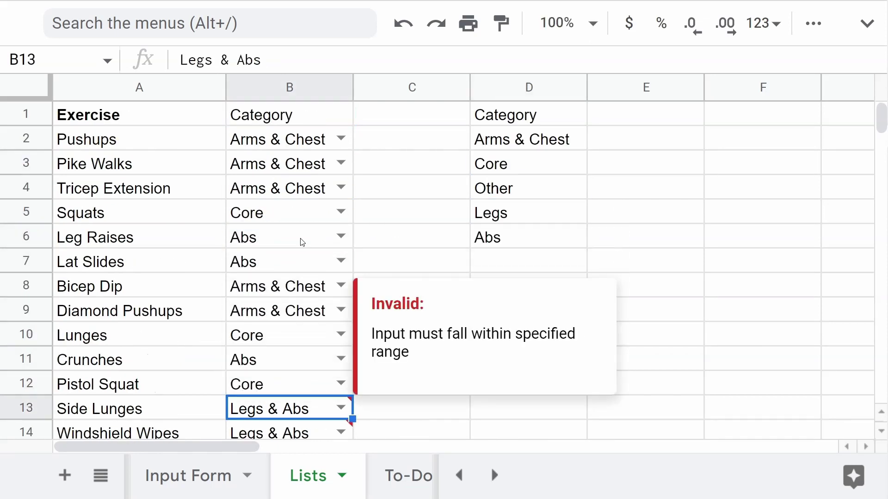
{"action": "type", "text": "Legs"}
{"action": "key", "text": "Return"}
{"action": "scroll", "coordinate": [296, 264], "scroll_direction": "down", "scroll_amount": 3}
{"action": "type", "text": "Legs"}
{"action": "key", "text": "Return"}
{"action": "scroll", "coordinate": [296, 277], "scroll_direction": "up", "scroll_amount": 3}
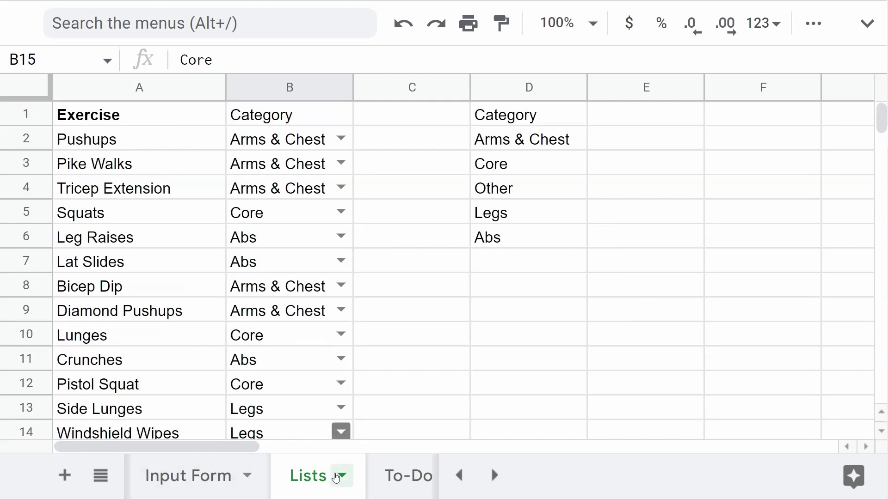
Rename the Arms & Chest category to Arms and add Chest as a new category.
{"action": "key", "text": "ctrl+shift+Page_Up"}
{"action": "left_click", "coordinate": [319, 481]}
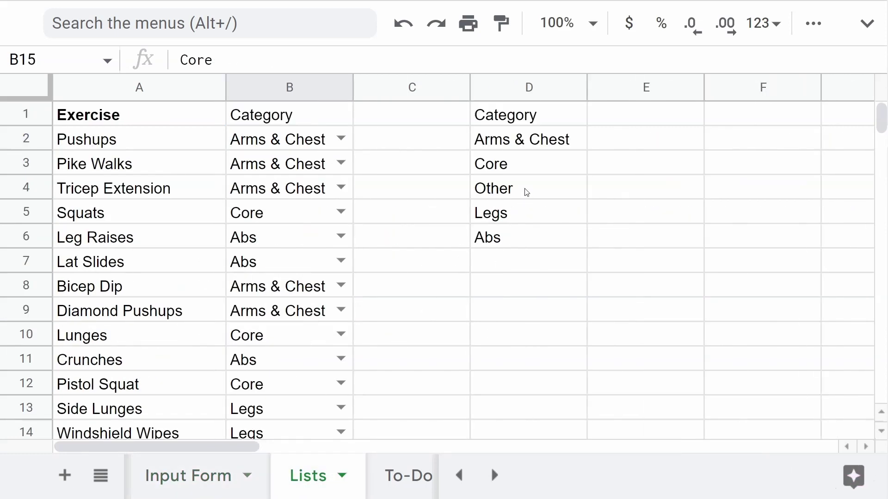
{"action": "left_click", "coordinate": [516, 148]}
{"action": "type", "text": "Arms"}
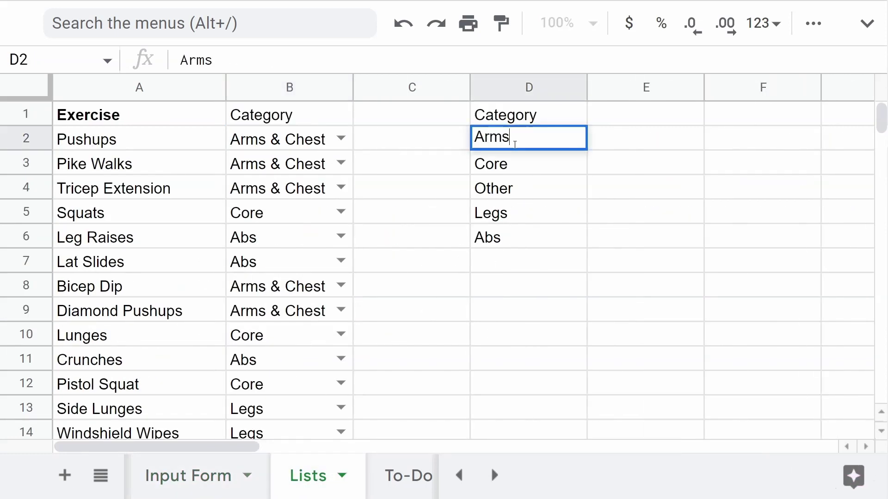
{"action": "key", "text": "Return"}
{"action": "key", "text": "Down"}
{"action": "key", "text": "Down"}
{"action": "key", "text": "Down"}
{"action": "key", "text": "Down"}
{"action": "type", "text": "Chest"}
{"action": "key", "text": "Return"}
Assign Chest to Pushups and Diamond Pushups, and Arms to Pike Walks and Tricep Extension.
{"action": "left_click", "coordinate": [326, 144]}
{"action": "type", "text": "Chest"}
{"action": "key", "text": "Return"}
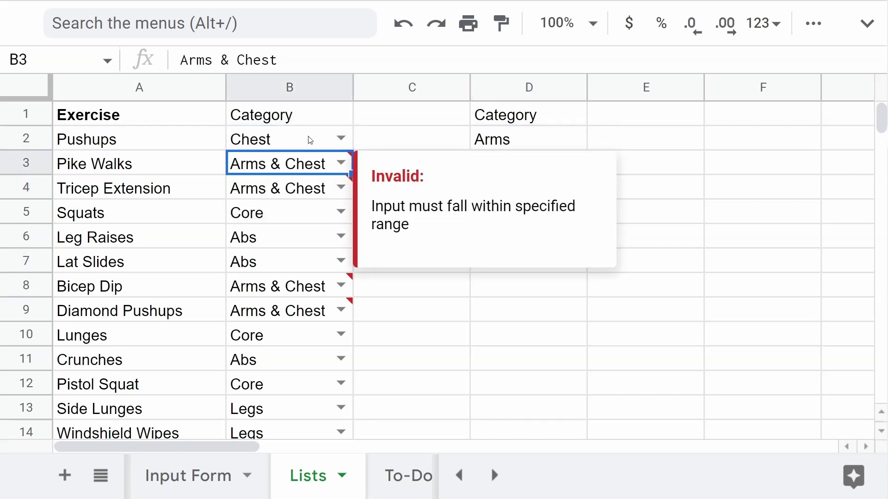
{"action": "type", "text": "A"}
{"action": "key", "text": "Return"}
{"action": "type", "text": "Arms"}
{"action": "key", "text": "Return"}
{"action": "key", "text": "Down"}
Assign Chest to Pike Pushups and Arms to Bicep Dip.
{"action": "key", "text": "Down"}
{"action": "key", "text": "Down"}
{"action": "type", "text": "Arms"}
{"action": "key", "text": "Return"}
{"action": "type", "text": "Ches"}
{"action": "key", "text": "Return"}
{"action": "scroll", "coordinate": [309, 231], "scroll_direction": "down", "scroll_amount": 3}
{"action": "left_click", "coordinate": [292, 314]}
{"action": "type", "text": "Che"}
{"action": "key", "text": "Return"}
{"action": "key", "text": "Down"}
{"action": "type", "text": "Arms"}
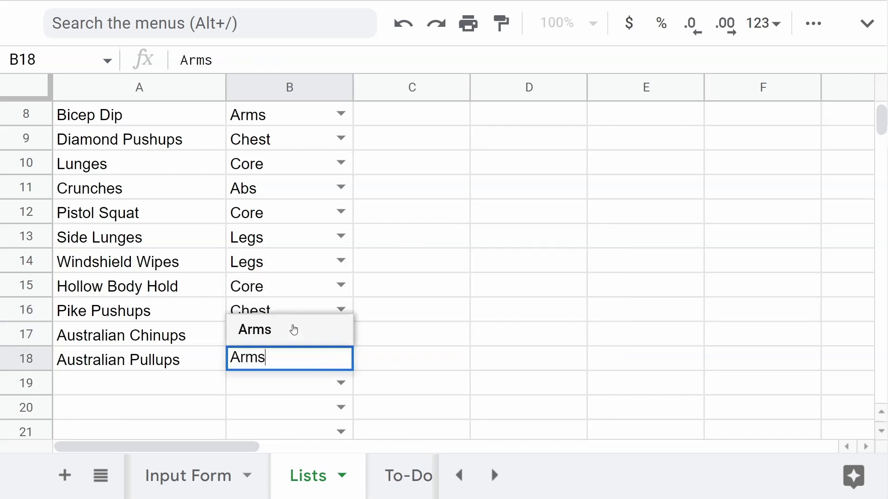
{"action": "key", "text": "Return"}
{"action": "scroll", "coordinate": [295, 289], "scroll_direction": "up", "scroll_amount": 3}
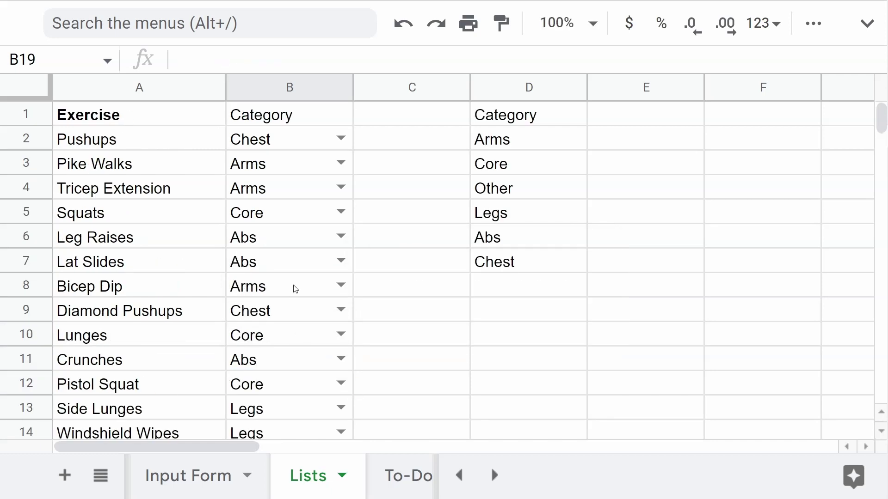
On the Input Form, switch B2 from Arms to Chest to list Pushups, Diamond Pushups and Pike Pushups.
{"action": "left_click", "coordinate": [190, 477]}
{"action": "left_click", "coordinate": [299, 139]}
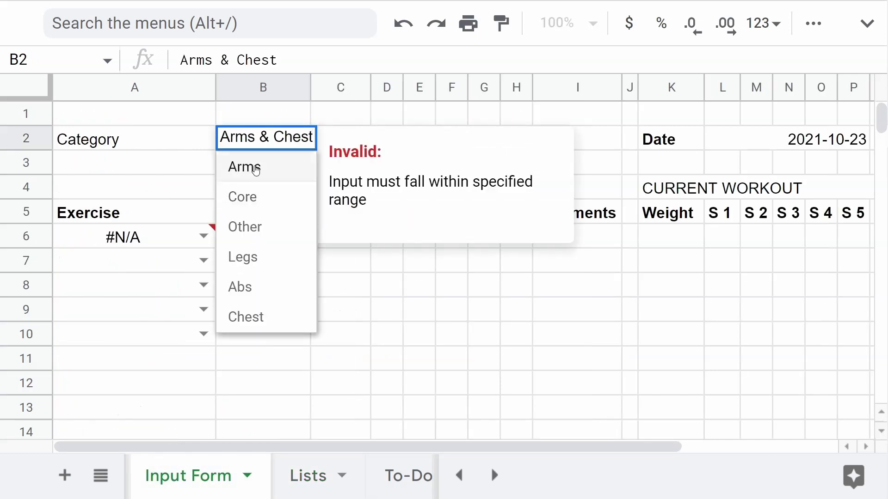
{"action": "left_click", "coordinate": [254, 167]}
{"action": "left_click", "coordinate": [299, 139]}
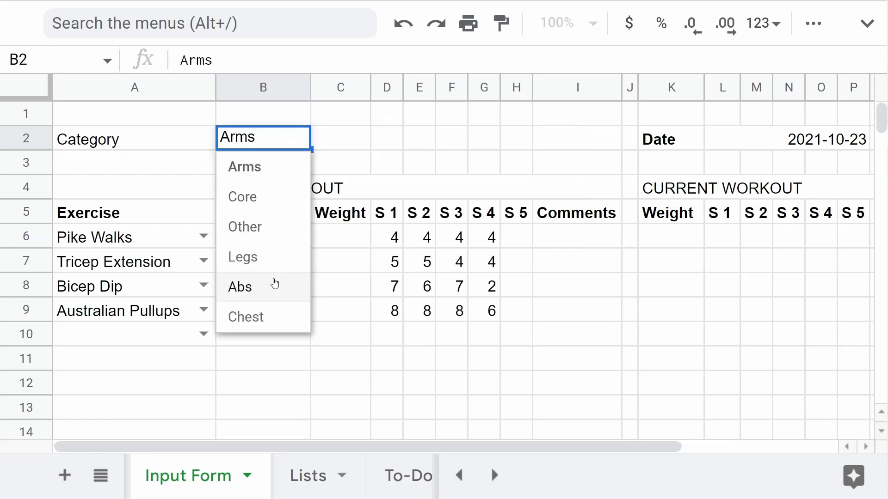
{"action": "left_click", "coordinate": [281, 314]}
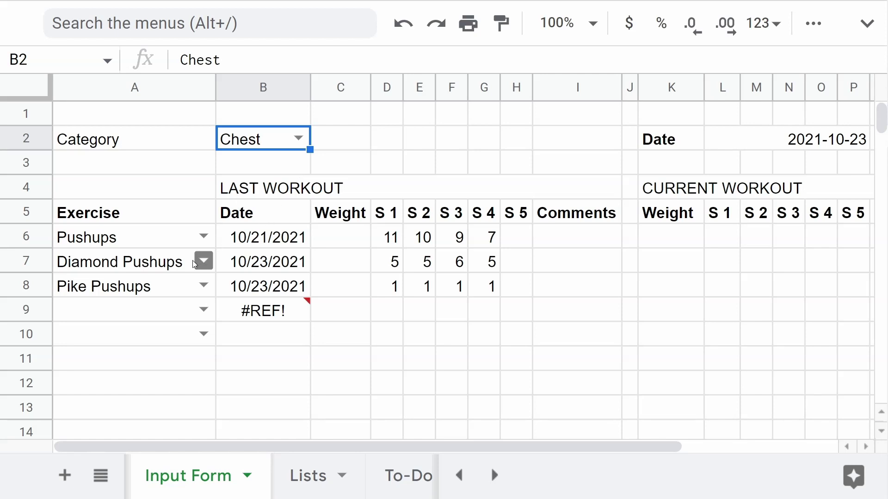
Set the category to Legs, inspect the A6 FILTER formula, and pick Squats in A8's dropdown.
{"action": "left_click", "coordinate": [161, 292]}
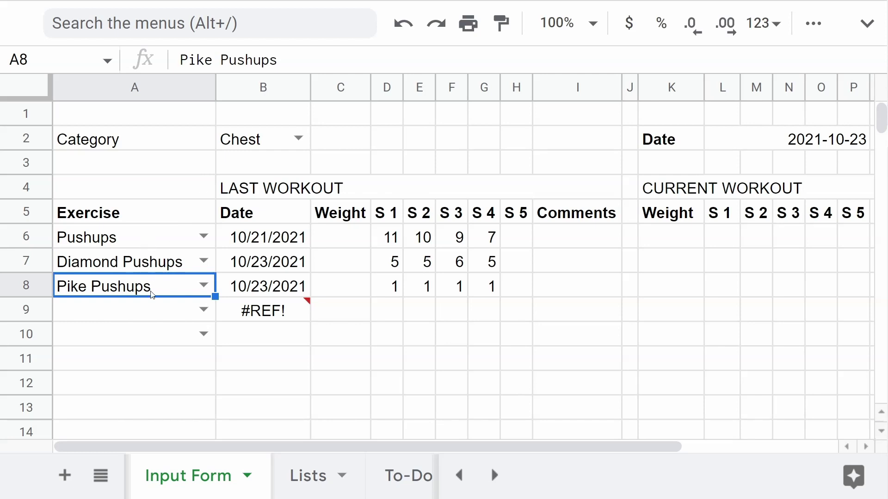
{"action": "left_click", "coordinate": [298, 138]}
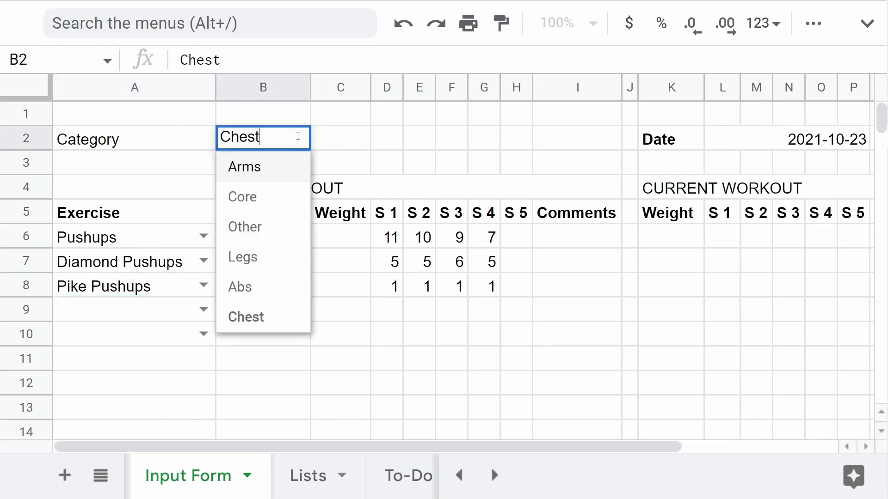
{"action": "left_click", "coordinate": [250, 259]}
{"action": "left_click", "coordinate": [159, 289]}
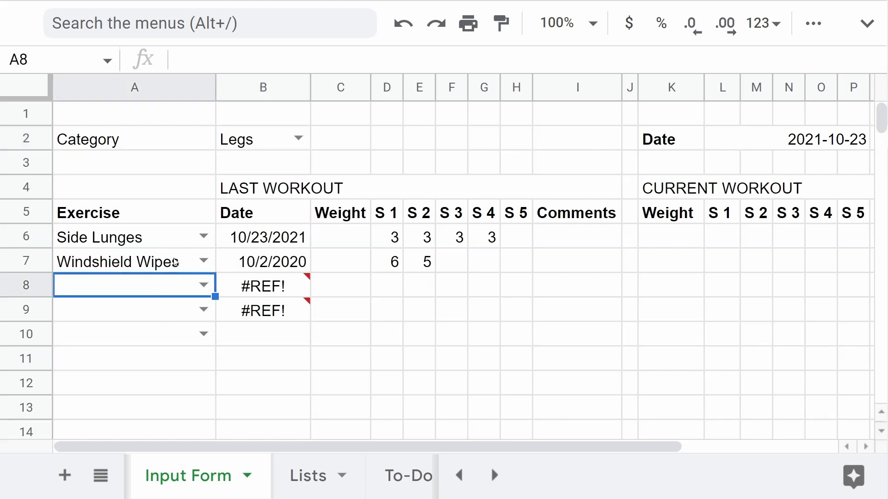
{"action": "left_click", "coordinate": [174, 264]}
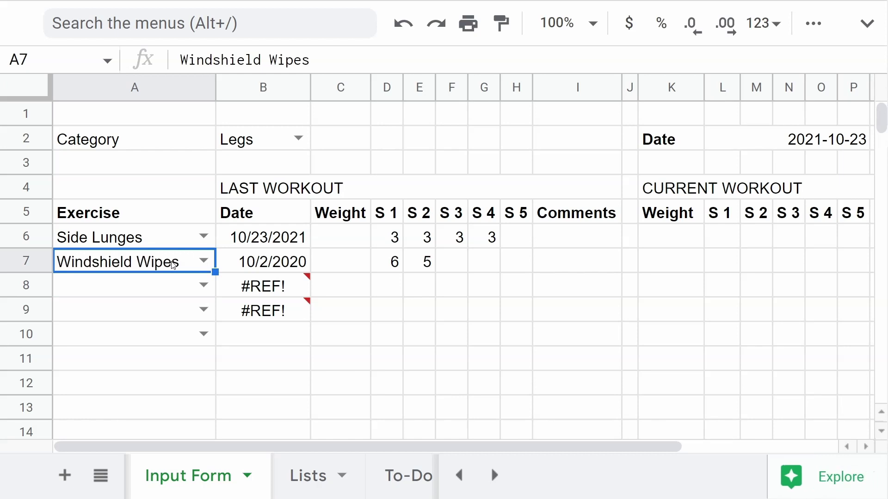
{"action": "key", "text": "Up"}
{"action": "key", "text": "Down"}
{"action": "left_click", "coordinate": [140, 236]}
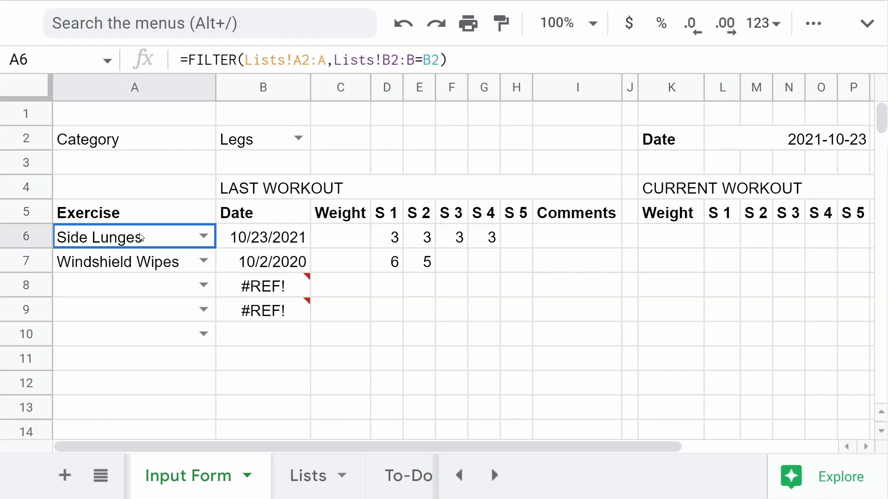
{"action": "left_click", "coordinate": [203, 285]}
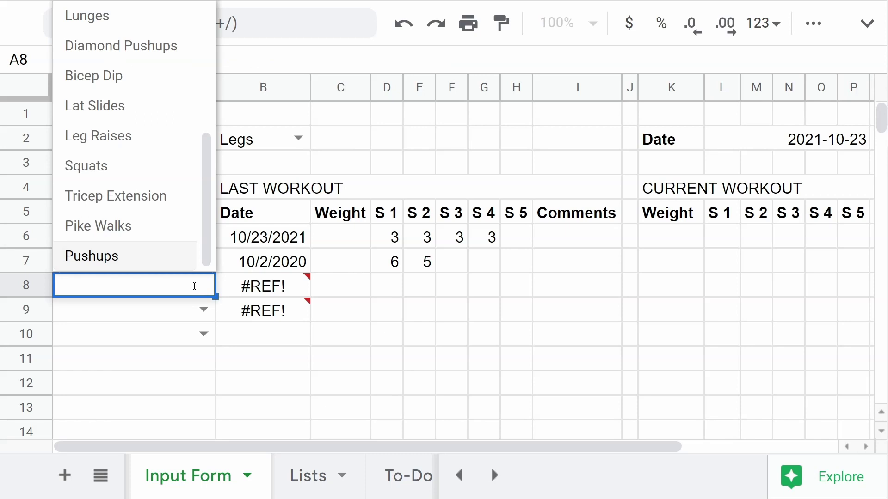
{"action": "left_click", "coordinate": [134, 168]}
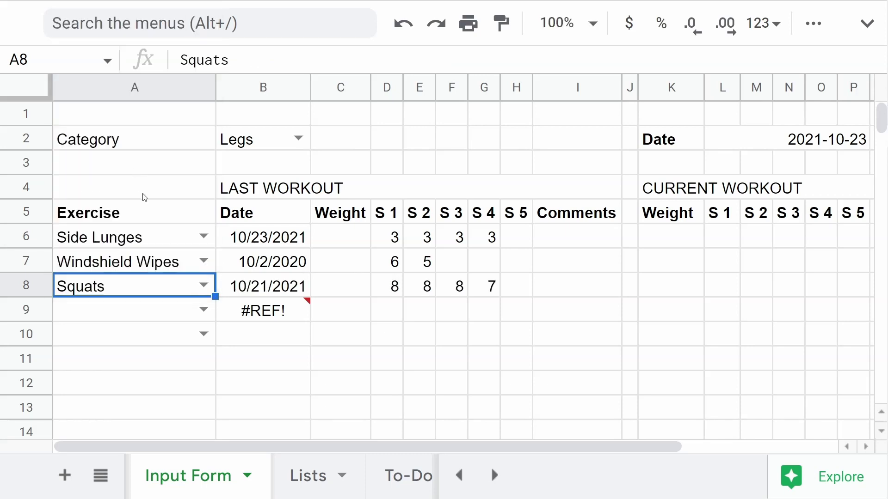
Change the category to Arms and remove the manual Squats entry from A8.
{"action": "double_click", "coordinate": [203, 237]}
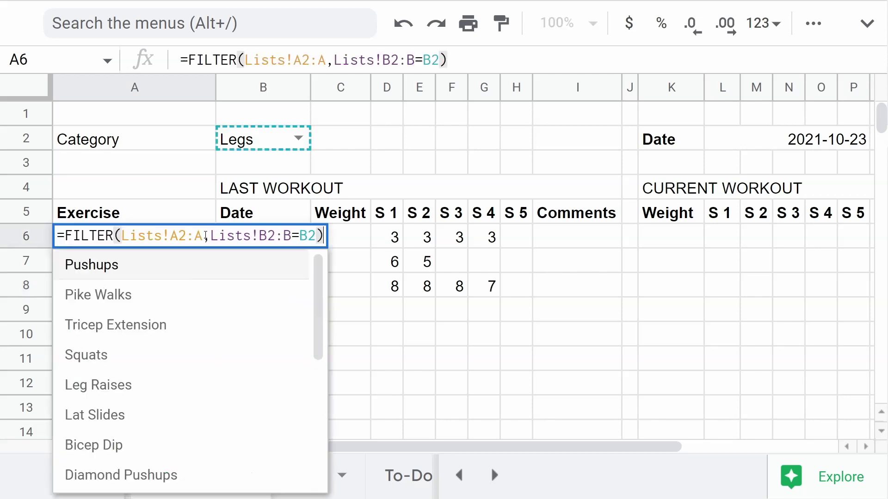
{"action": "left_click", "coordinate": [301, 141]}
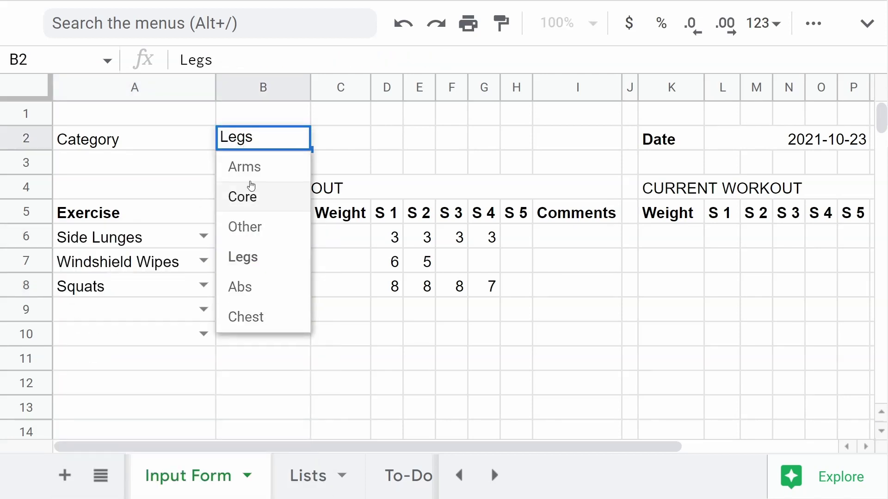
{"action": "left_click", "coordinate": [252, 167]}
{"action": "left_click", "coordinate": [113, 285]}
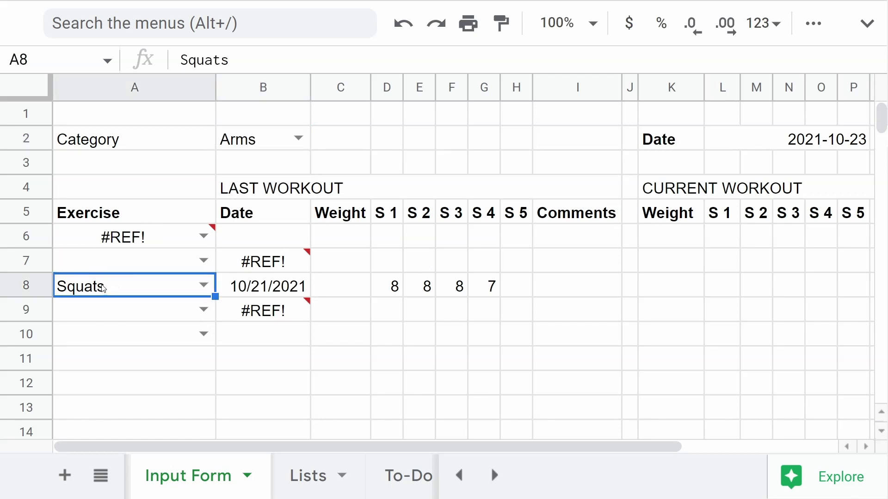
{"action": "key", "text": "Up"}
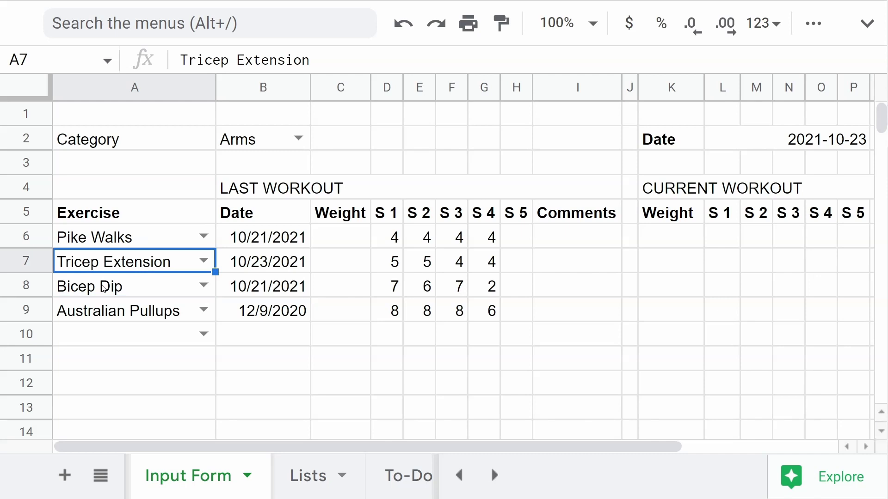
{"action": "key", "text": "Down"}
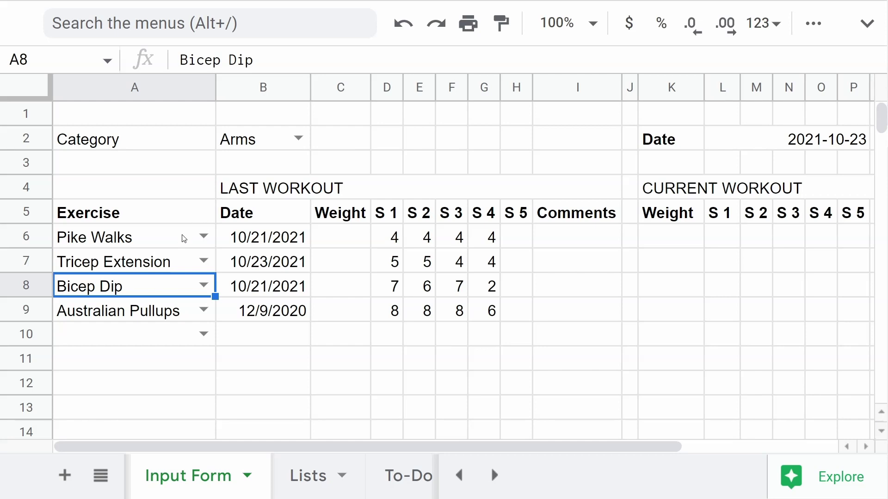
Remove the data validation dropdown from exercise cells A6:A10.
{"action": "left_click", "coordinate": [189, 336]}
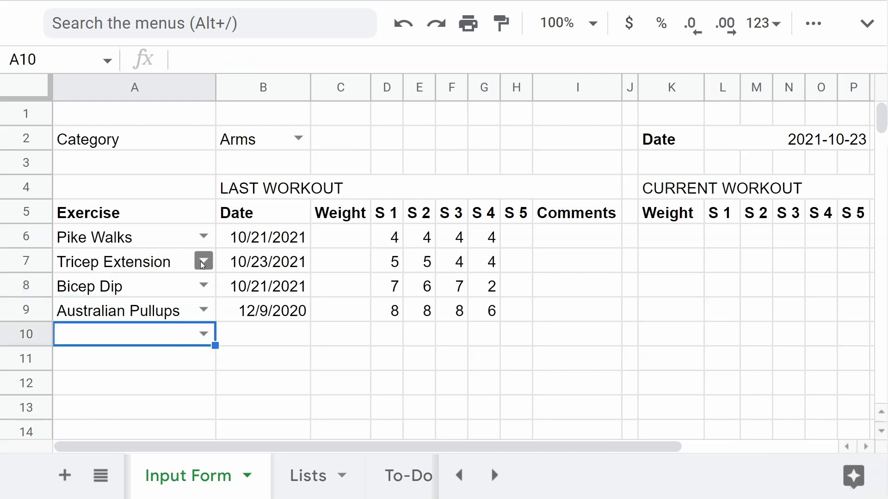
{"action": "left_click_drag", "start_coordinate": [172, 242], "coordinate": [178, 328]}
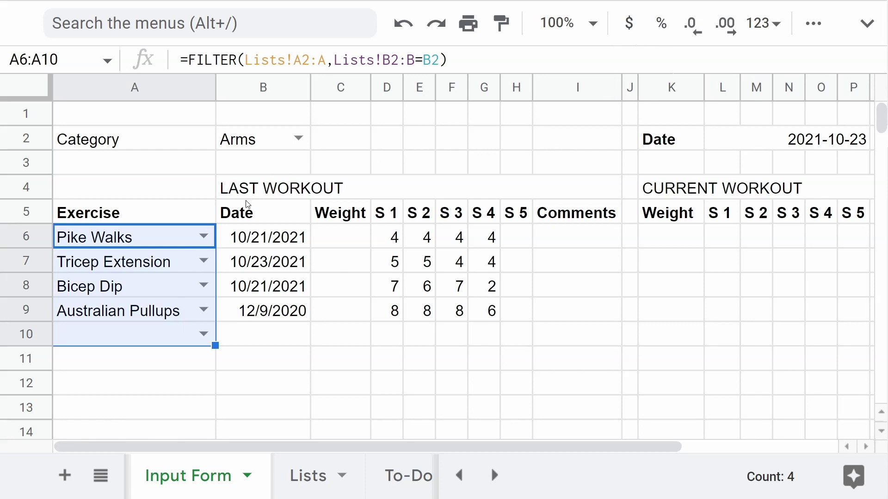
{"action": "right_click", "coordinate": [156, 238]}
{"action": "scroll", "coordinate": [311, 333], "scroll_direction": "down", "scroll_amount": 4}
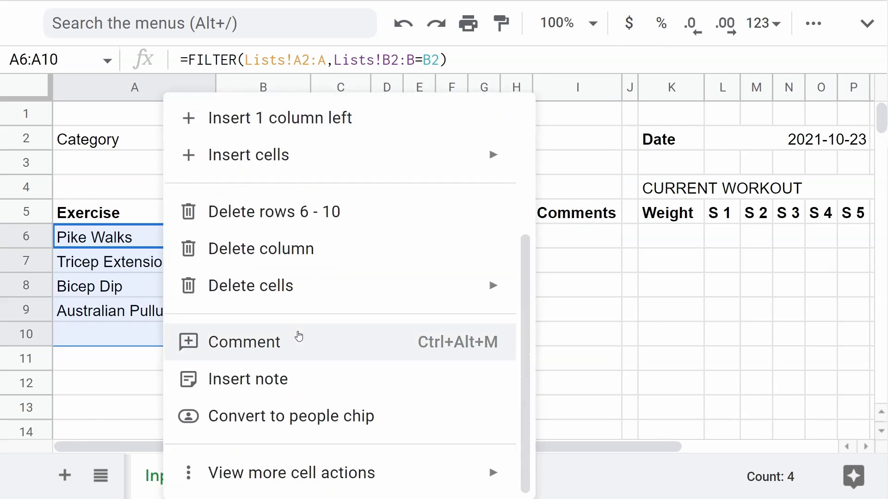
{"action": "mouse_move", "coordinate": [348, 468]}
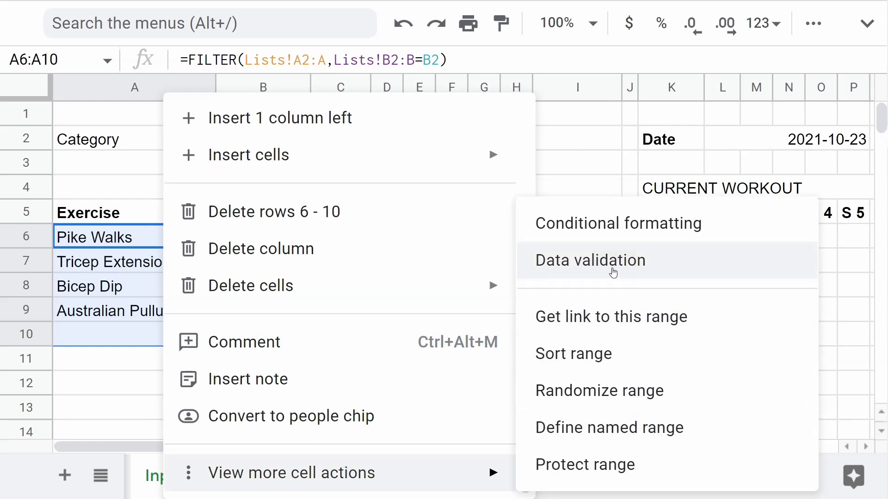
{"action": "left_click", "coordinate": [597, 277]}
{"action": "left_click", "coordinate": [555, 422]}
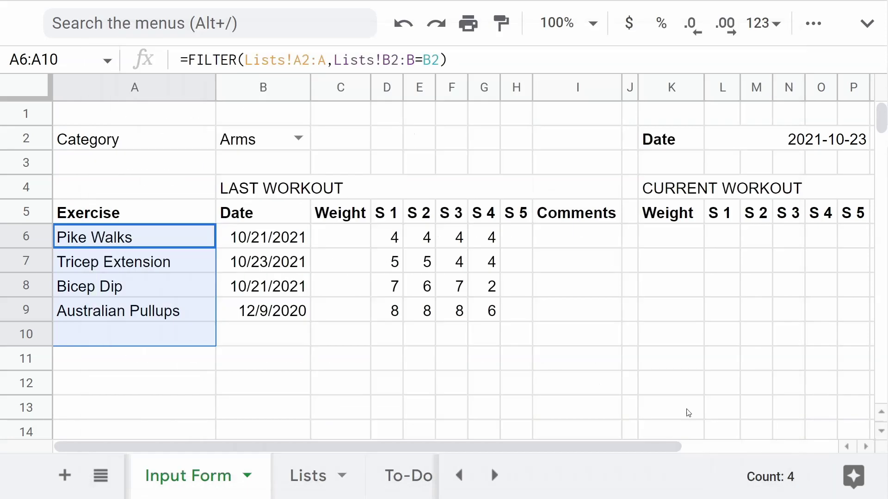
{"action": "left_click", "coordinate": [167, 271]}
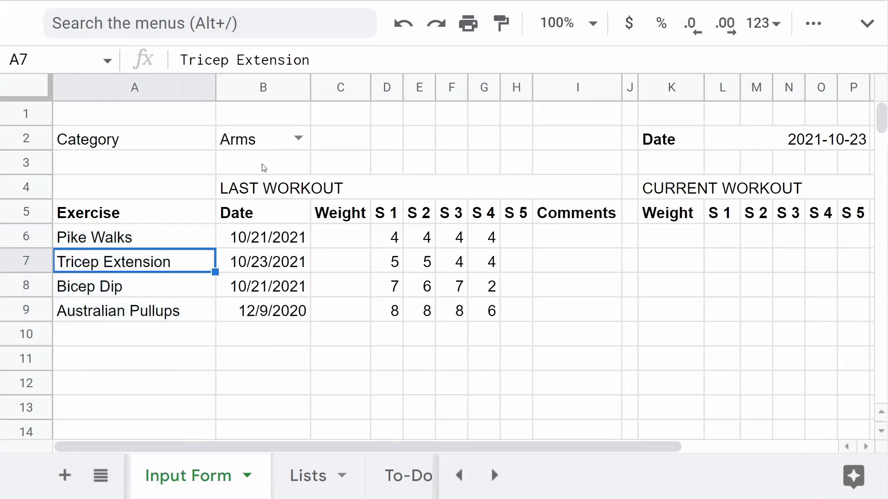
Switch the B2 category through Core and Legs, ending on Chest.
{"action": "left_click", "coordinate": [298, 137]}
{"action": "left_click", "coordinate": [264, 196]}
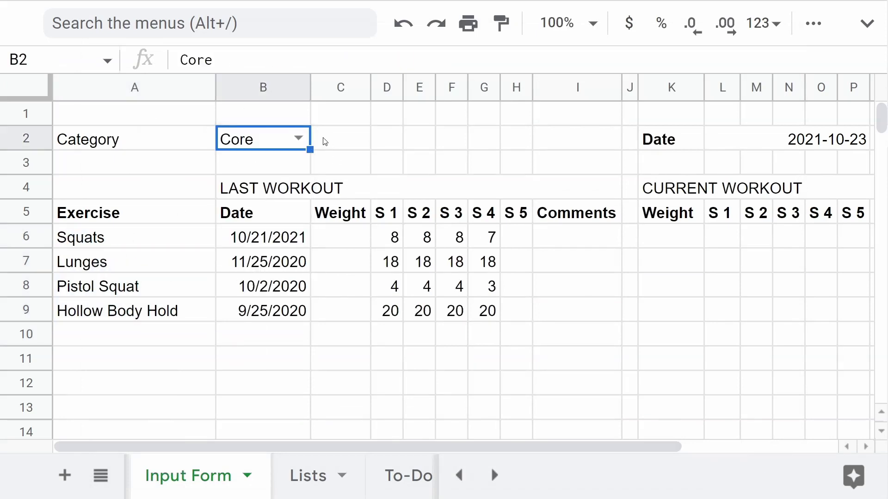
{"action": "left_click", "coordinate": [305, 143]}
{"action": "left_click", "coordinate": [241, 257]}
{"action": "left_click", "coordinate": [298, 139]}
{"action": "left_click", "coordinate": [247, 318]}
Inspect the old date formulas and clear B6:B9.
{"action": "mouse_move", "coordinate": [249, 322]}
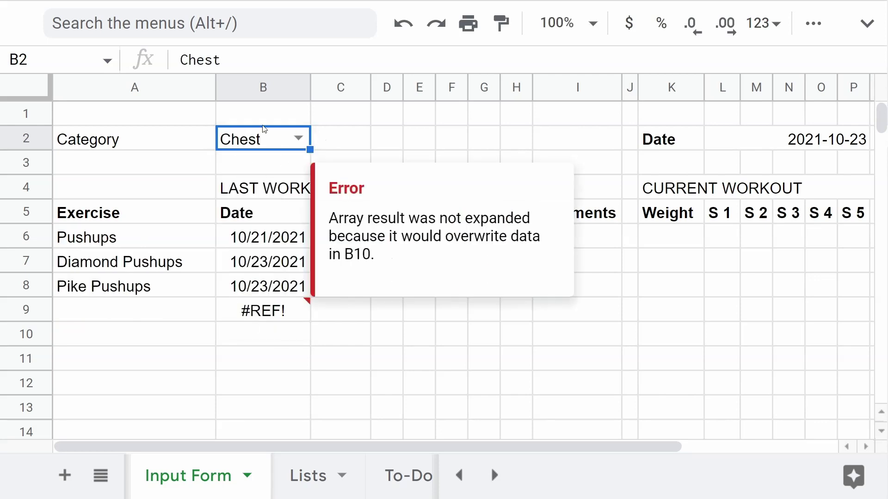
{"action": "left_click", "coordinate": [250, 319]}
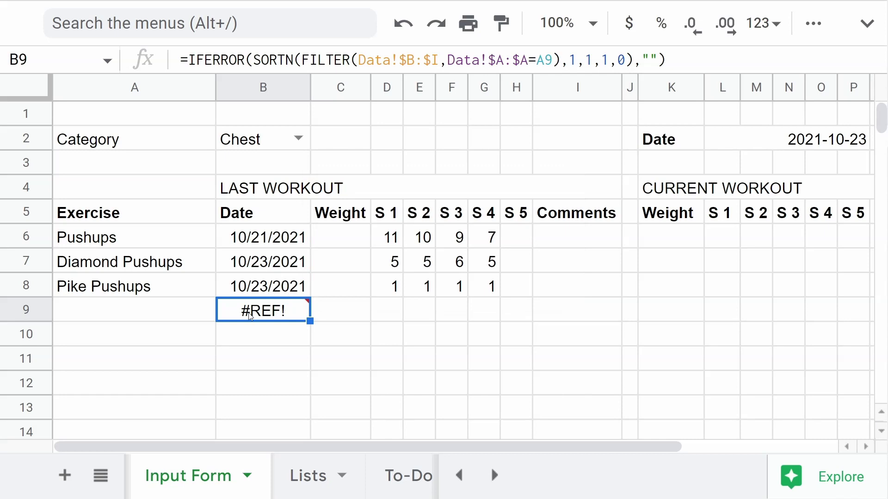
{"action": "left_click", "coordinate": [244, 245]}
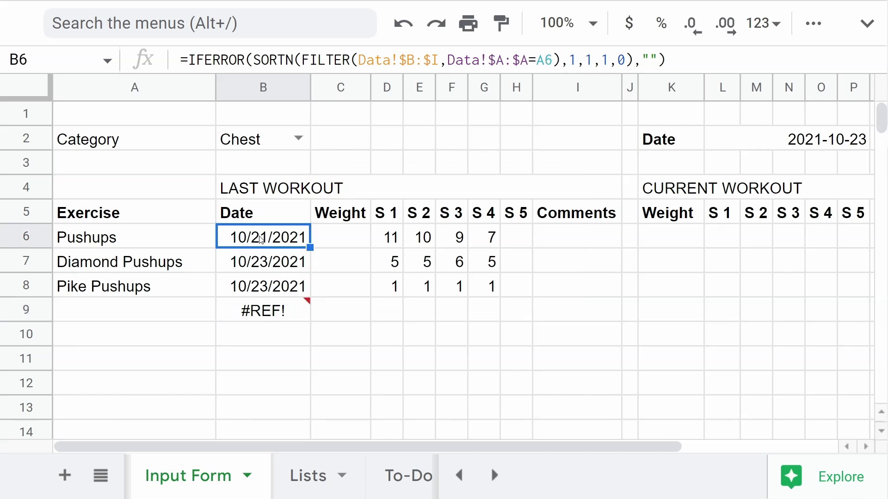
{"action": "left_click_drag", "start_coordinate": [261, 239], "coordinate": [273, 312]}
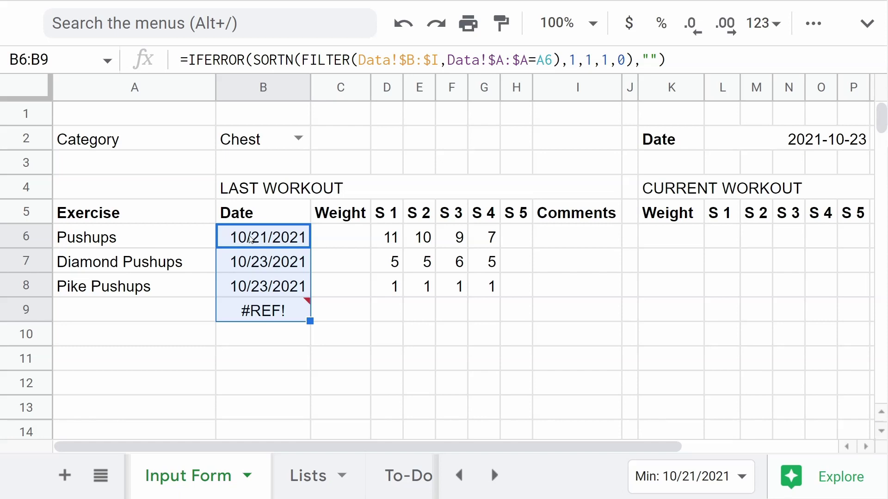
{"action": "key", "text": "Delete"}
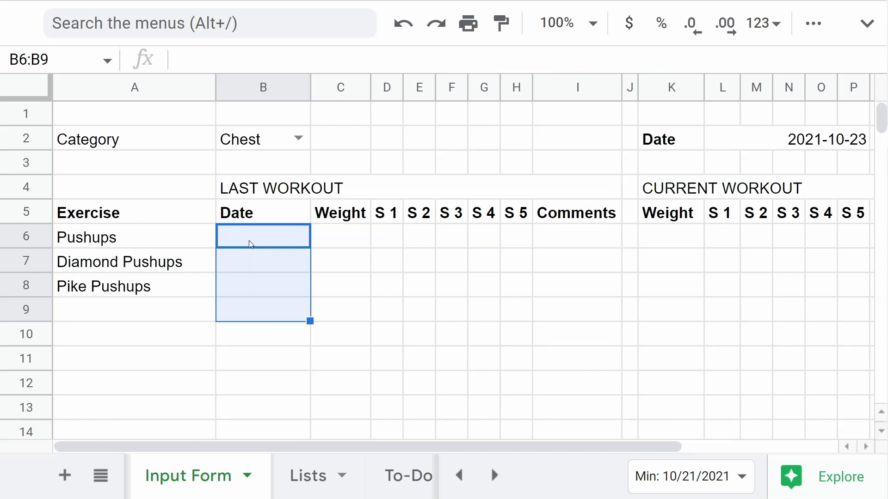
{"action": "key", "text": "Up"}
Enter =VLOOKUP(A6;Data!A:B;2;0) in B6 to pull Pushups' date, 6/30/2020.
{"action": "key", "text": "Down"}
{"action": "type", "text": "="}
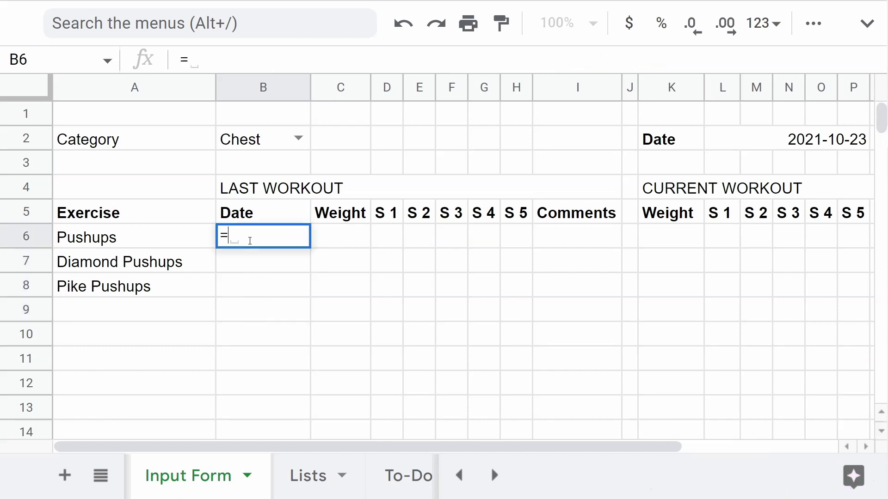
{"action": "type", "text": "vlookup("}
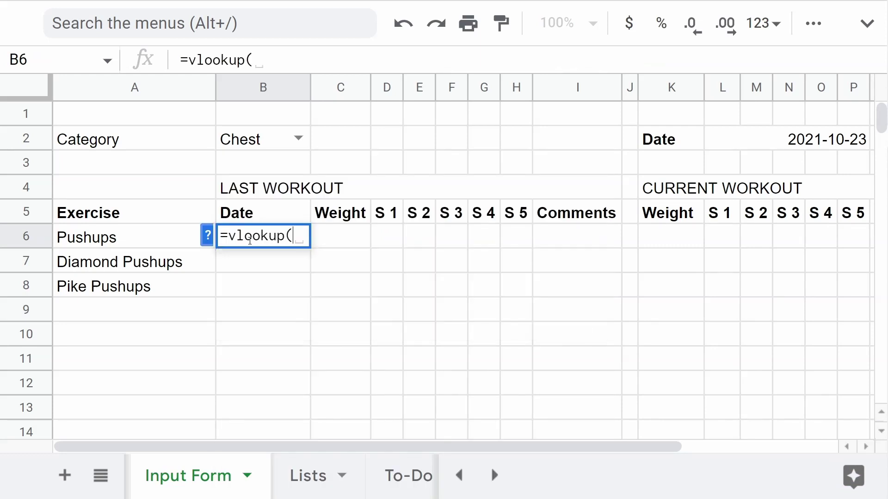
{"action": "left_click", "coordinate": [111, 243]}
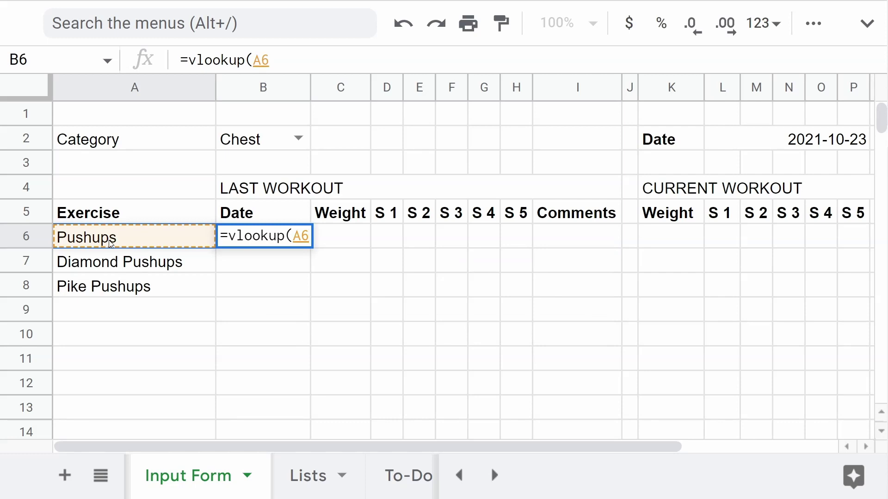
{"action": "type", "text": ";"}
{"action": "left_click", "coordinate": [460, 476]}
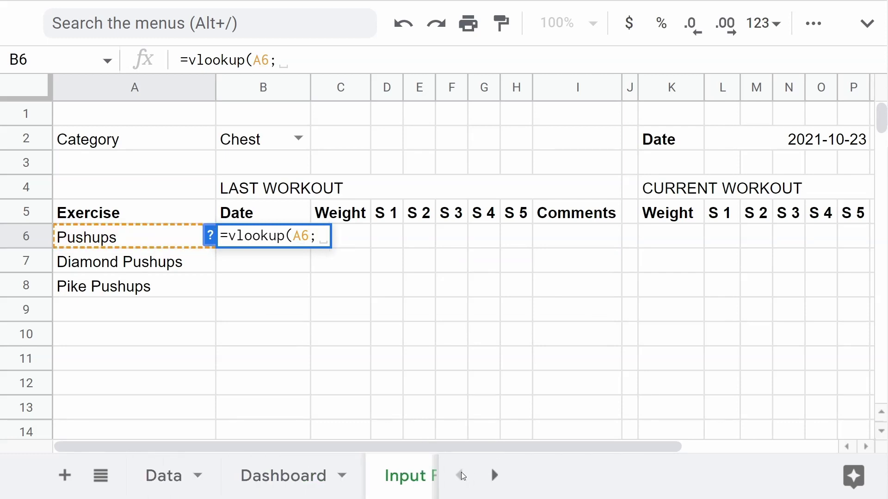
{"action": "left_click", "coordinate": [161, 476]}
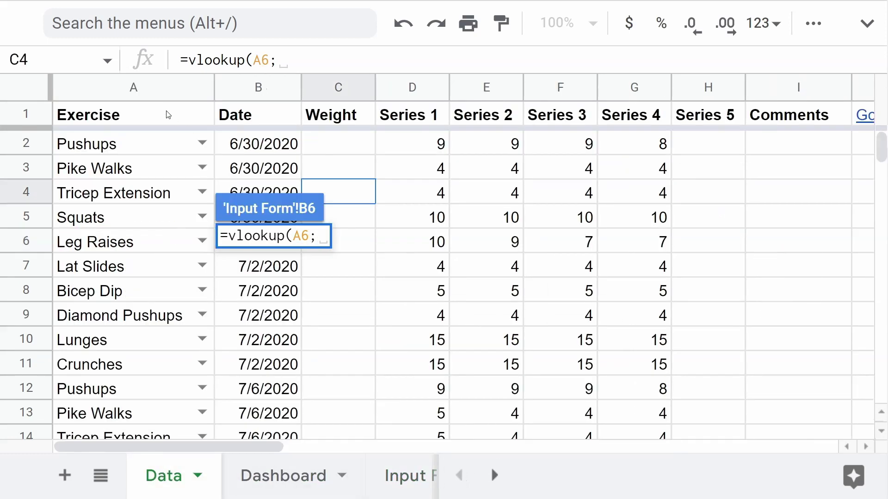
{"action": "left_click_drag", "start_coordinate": [155, 92], "coordinate": [256, 76]}
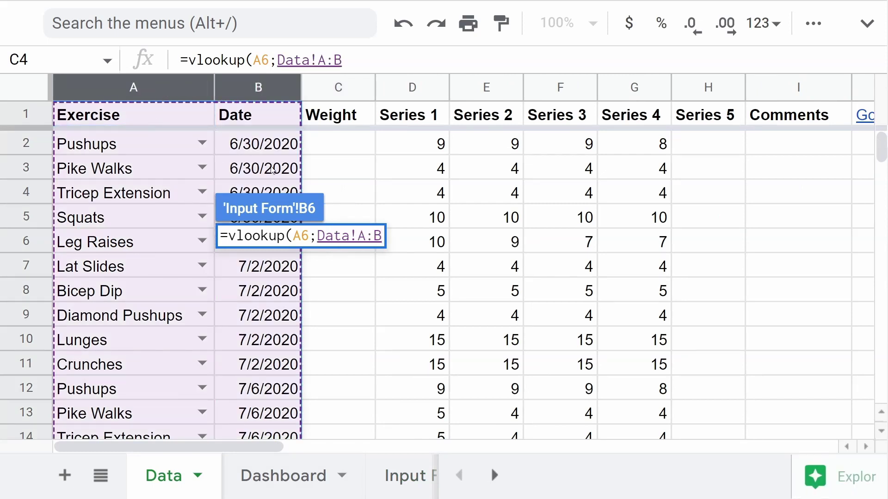
{"action": "type", "text": ";"}
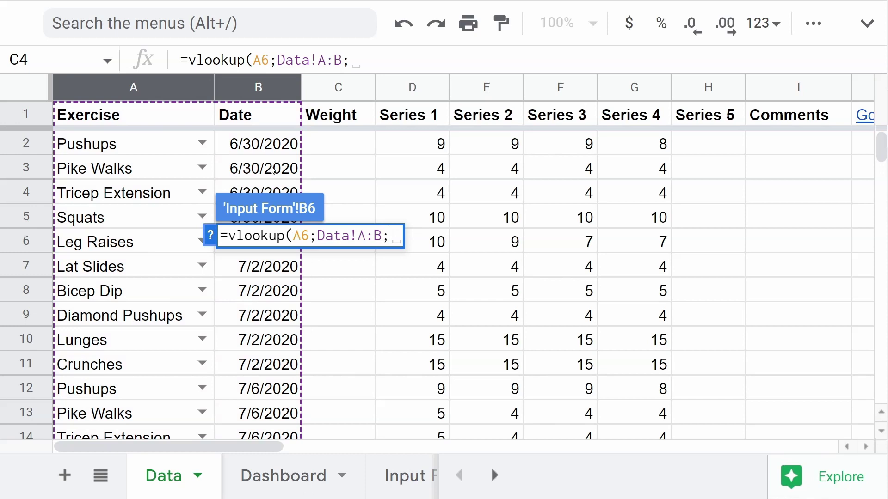
{"action": "type", "text": "2;0)"}
{"action": "key", "text": "Return"}
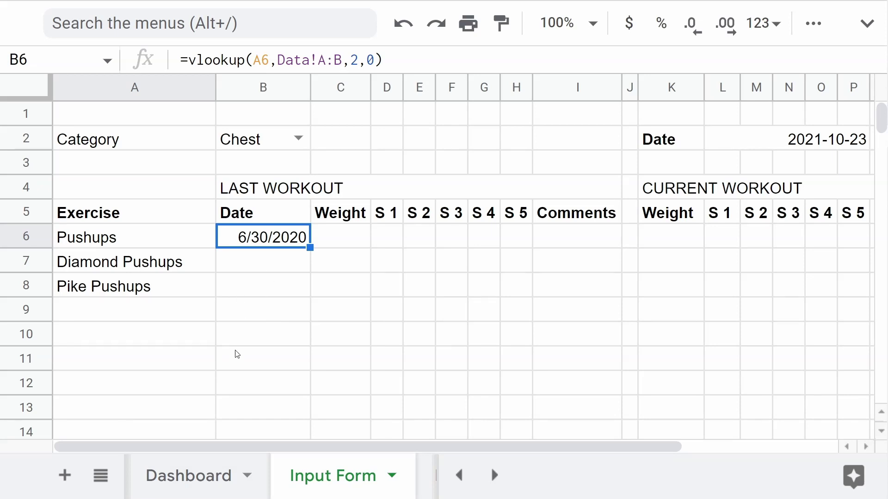
{"action": "left_click", "coordinate": [199, 477]}
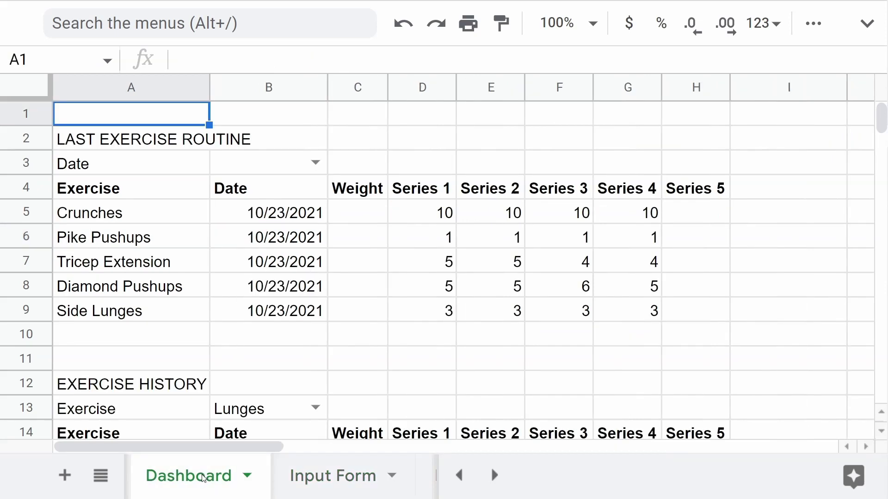
{"action": "left_click", "coordinate": [310, 476]}
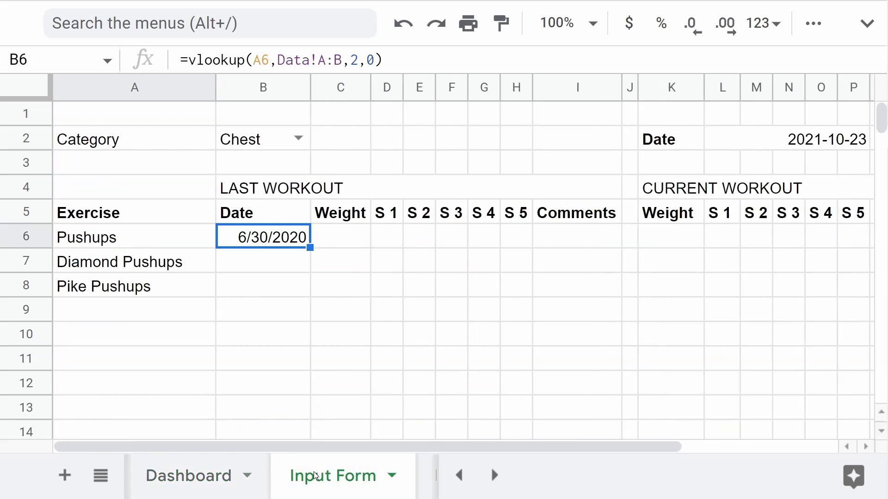
{"action": "left_click", "coordinate": [457, 476]}
{"action": "left_click", "coordinate": [169, 481]}
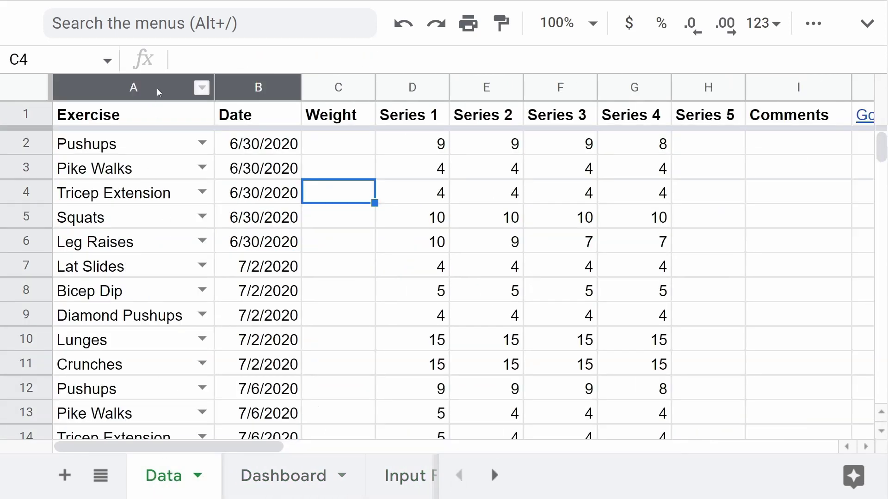
{"action": "left_click_drag", "start_coordinate": [157, 87], "coordinate": [261, 81]}
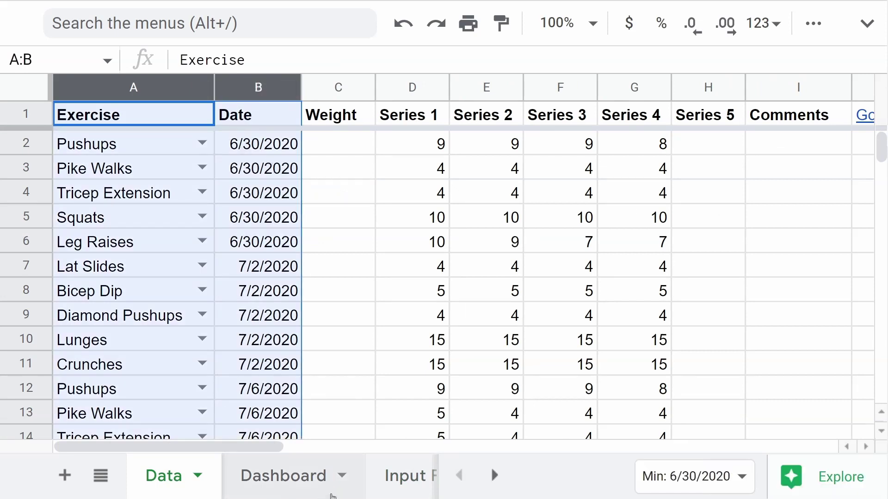
{"action": "left_click", "coordinate": [388, 478]}
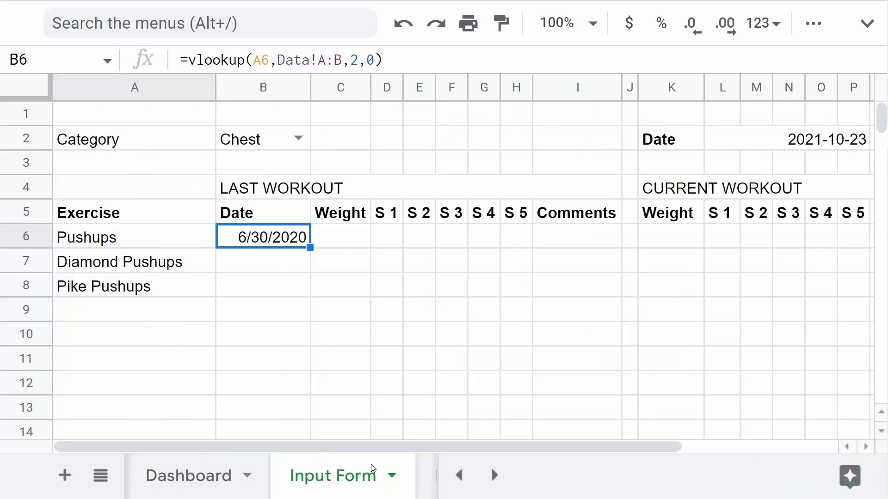
{"action": "left_click", "coordinate": [458, 476]}
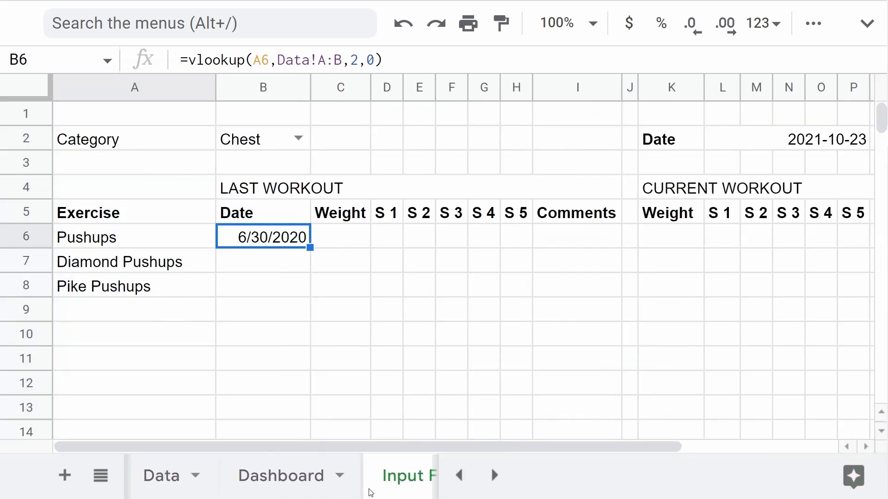
{"action": "left_click", "coordinate": [177, 479]}
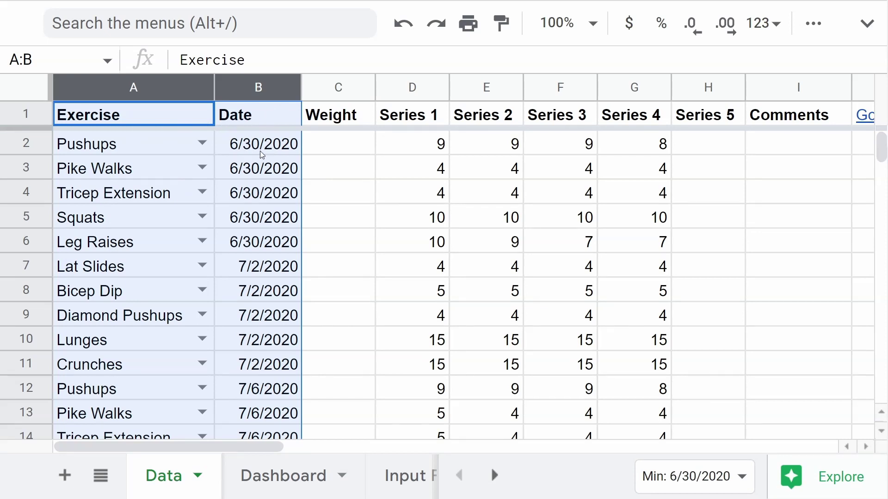
{"action": "left_click", "coordinate": [404, 476]}
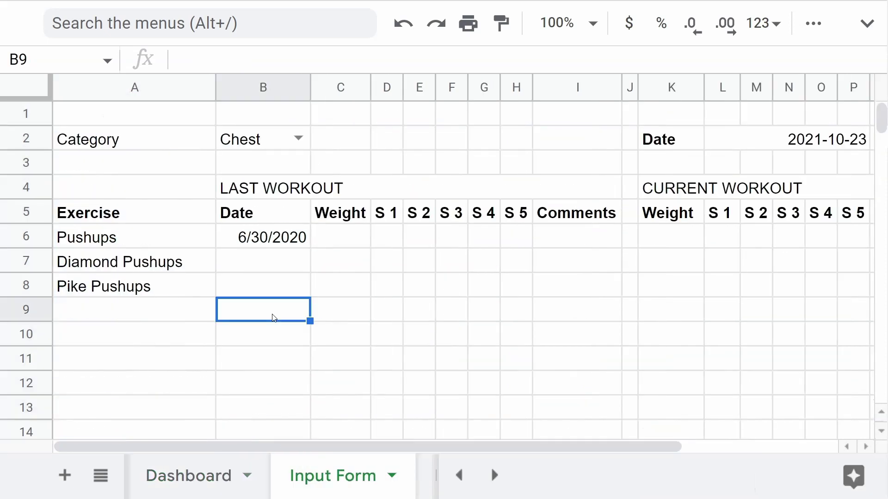
{"action": "left_click", "coordinate": [334, 318]}
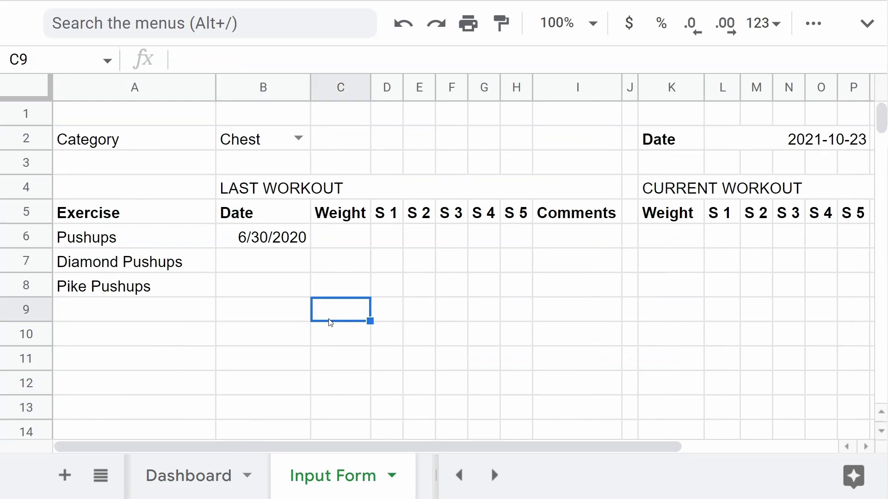
{"action": "key", "text": "Left"}
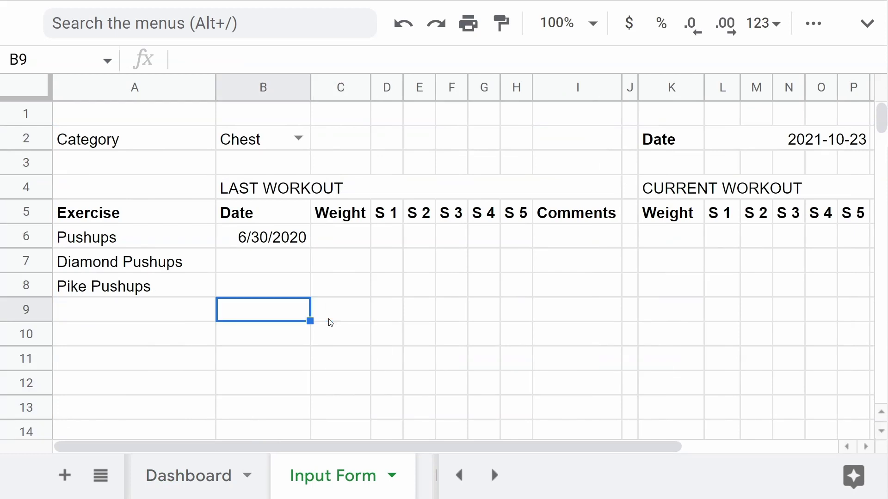
Cancel the unfinished SORT formula and review the Data!A:B range in B6's lookup.
{"action": "type", "text": "=sort("}
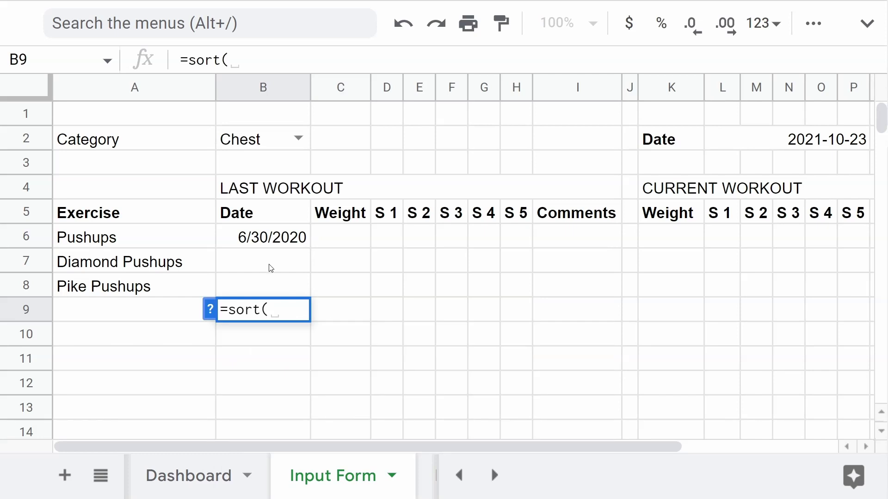
{"action": "key", "text": "Escape"}
{"action": "left_click", "coordinate": [288, 247]}
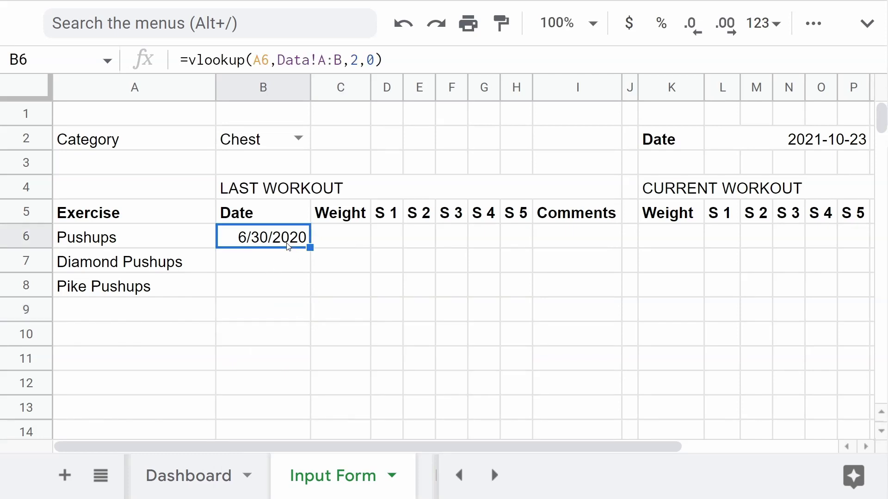
{"action": "left_click_drag", "start_coordinate": [276, 61], "coordinate": [343, 57]}
{"action": "key", "text": "Escape"}
Enter =SORT(Data!A:B;2;1) in B9 to list the Data sheet by date.
{"action": "left_click", "coordinate": [266, 311]}
{"action": "type", "text": "=so"}
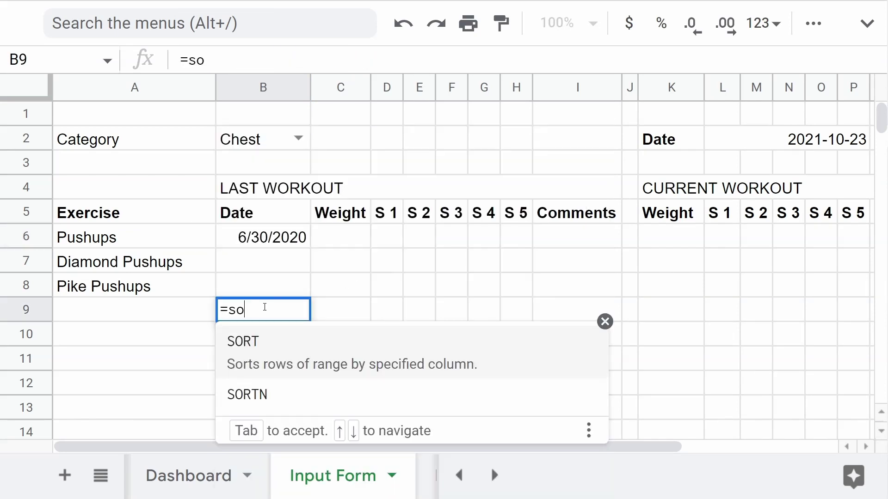
{"action": "key", "text": "Tab"}
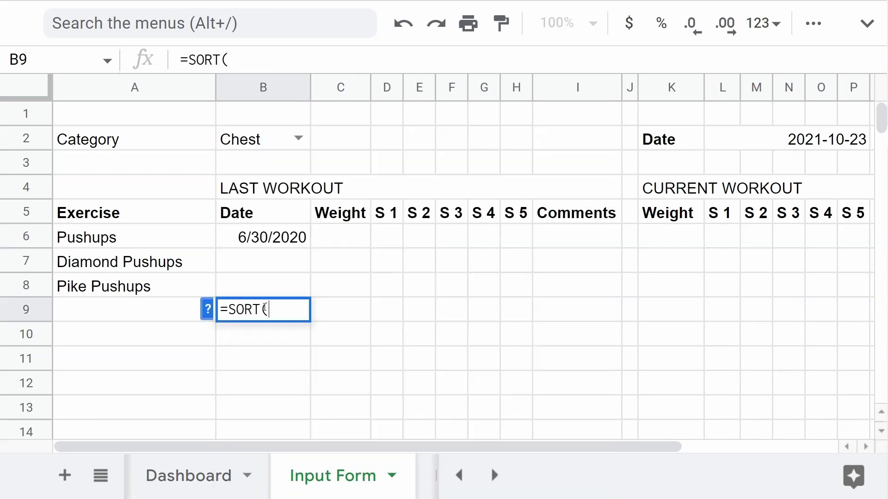
{"action": "type", "text": "Data!A:B"}
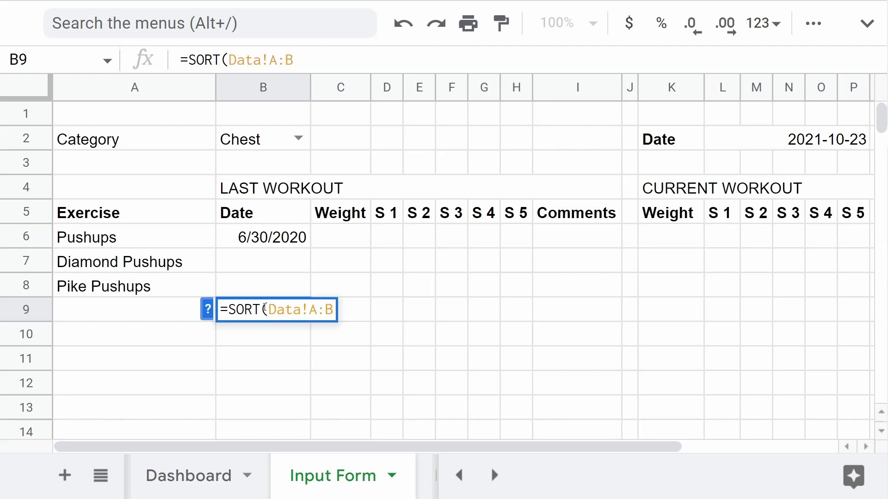
{"action": "type", "text": ";"}
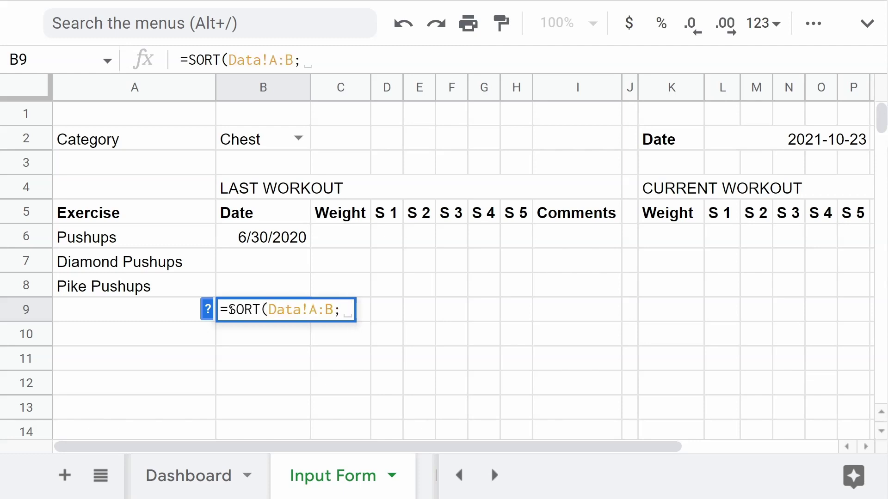
{"action": "left_click", "coordinate": [206, 310]}
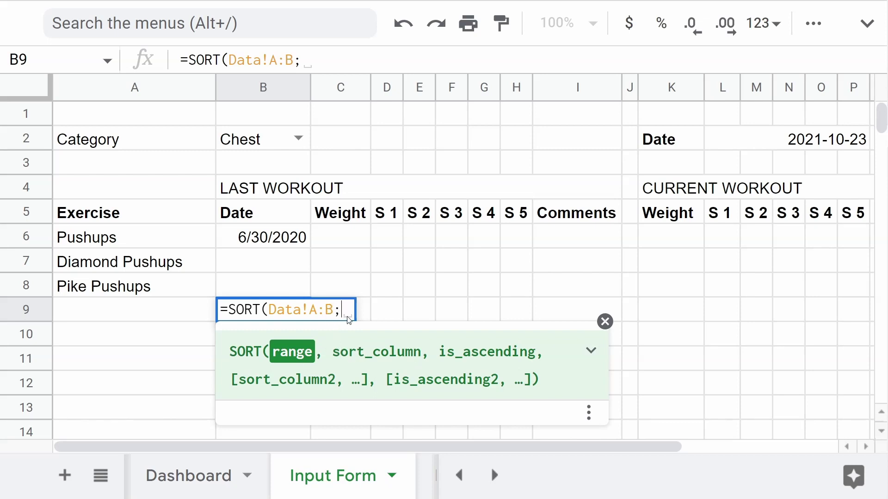
{"action": "type", "text": "2;"}
{"action": "type", "text": "1)"}
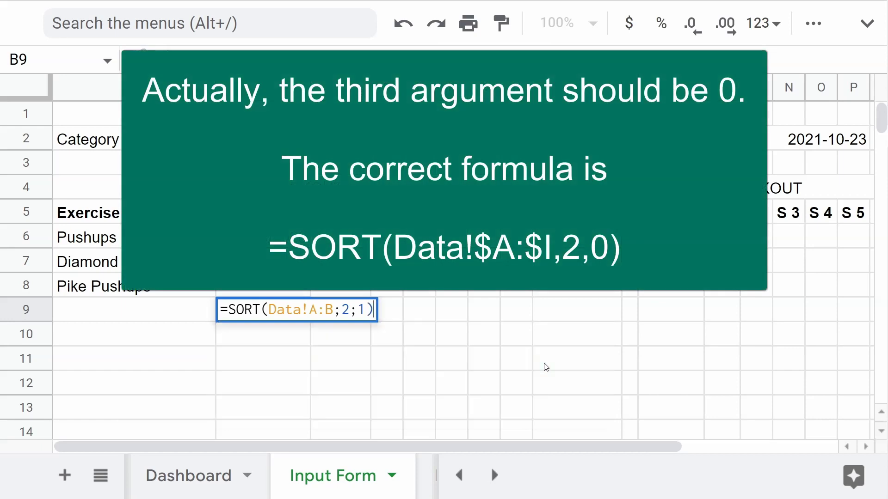
{"action": "key", "text": "Return"}
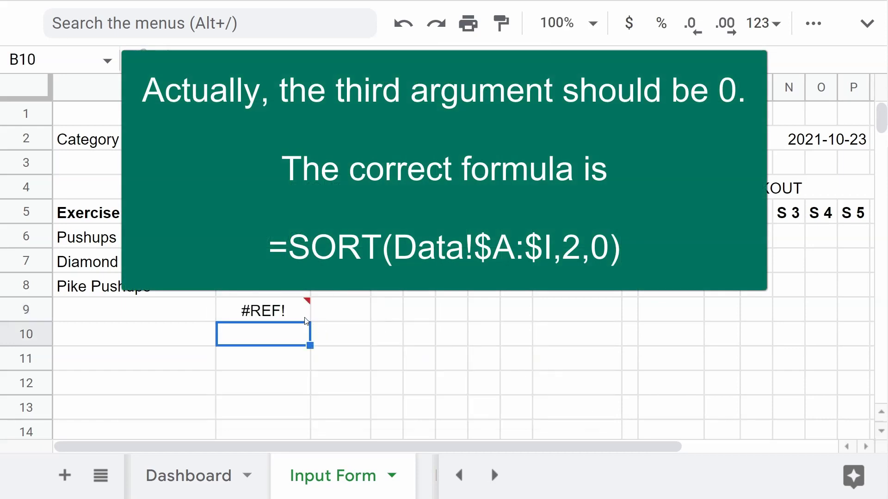
Clear the cells blocking B9's result so the sorted list fills down, then check the formula.
{"action": "key", "text": "shift+Down"}
{"action": "key", "text": "shift+Down"}
{"action": "key", "text": "shift+Down"}
{"action": "key", "text": "shift+Down"}
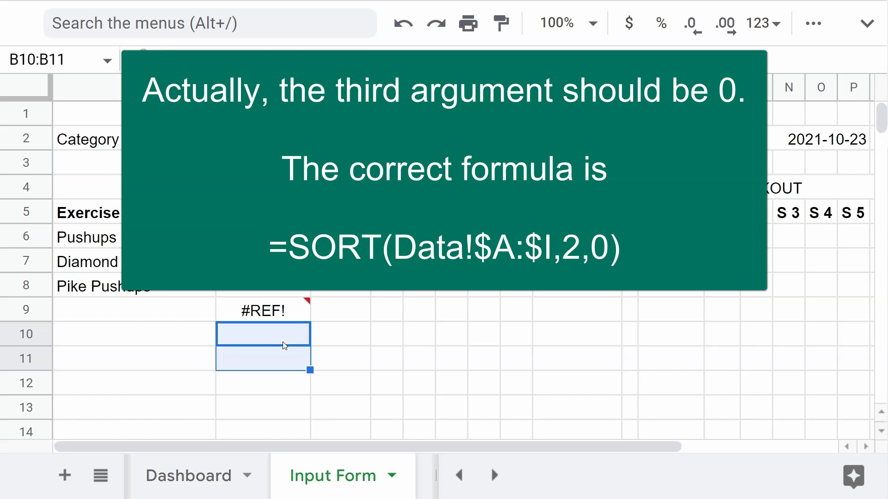
{"action": "key", "text": "Delete"}
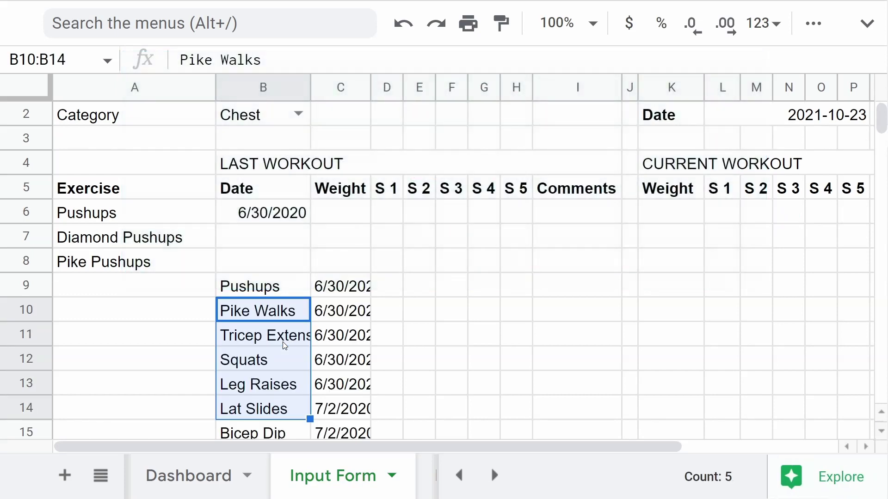
{"action": "scroll", "coordinate": [338, 297], "scroll_direction": "down", "scroll_amount": 3}
{"action": "scroll", "coordinate": [338, 291], "scroll_direction": "up", "scroll_amount": 3}
{"action": "scroll", "coordinate": [263, 290], "scroll_direction": "down", "scroll_amount": 1}
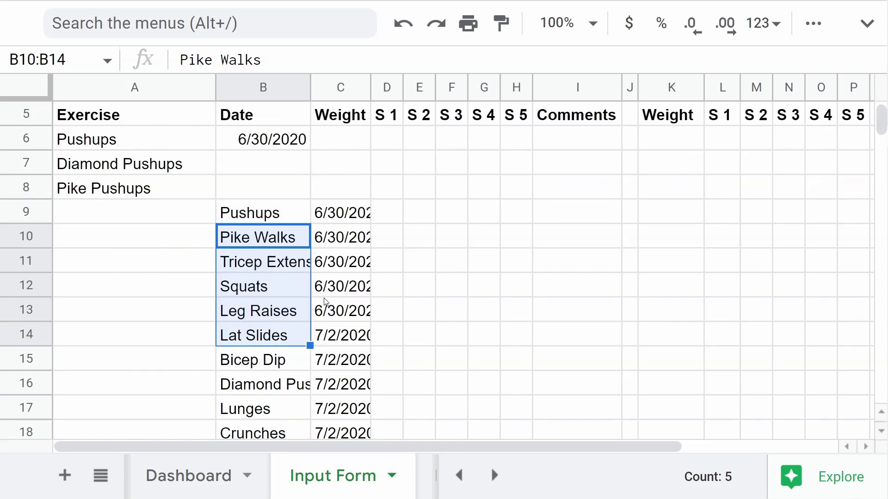
{"action": "left_click", "coordinate": [288, 215]}
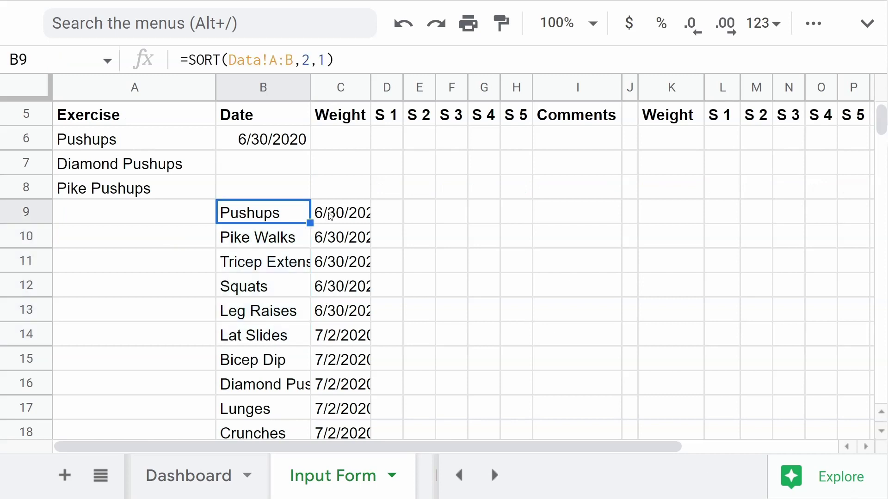
{"action": "left_click_drag", "start_coordinate": [351, 62], "coordinate": [188, 60]}
{"action": "key", "text": "ctrl+c"}
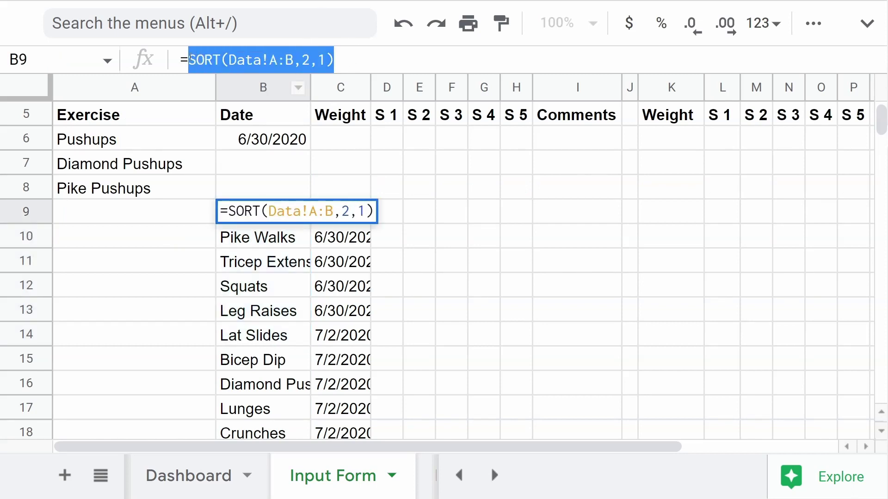
Replace Data!A:B in B6's lookup with SORT(Data!A:B;2;1).
{"action": "left_click", "coordinate": [275, 149]}
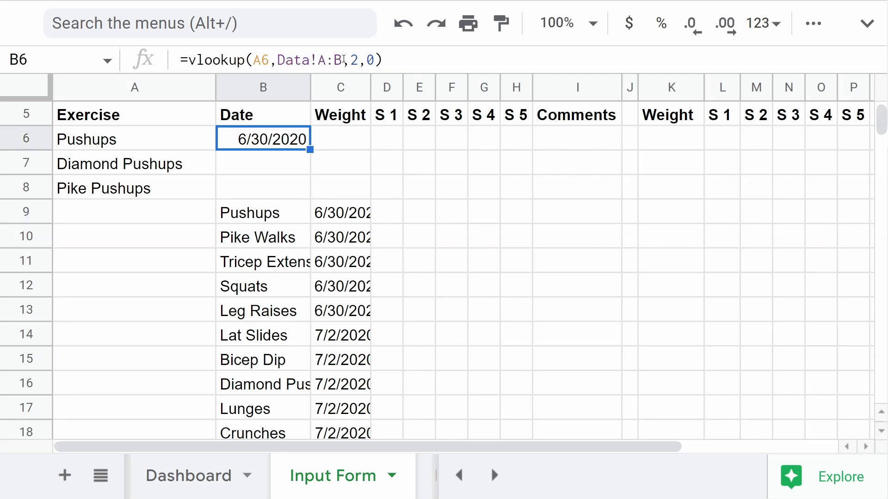
{"action": "key", "text": "Return"}
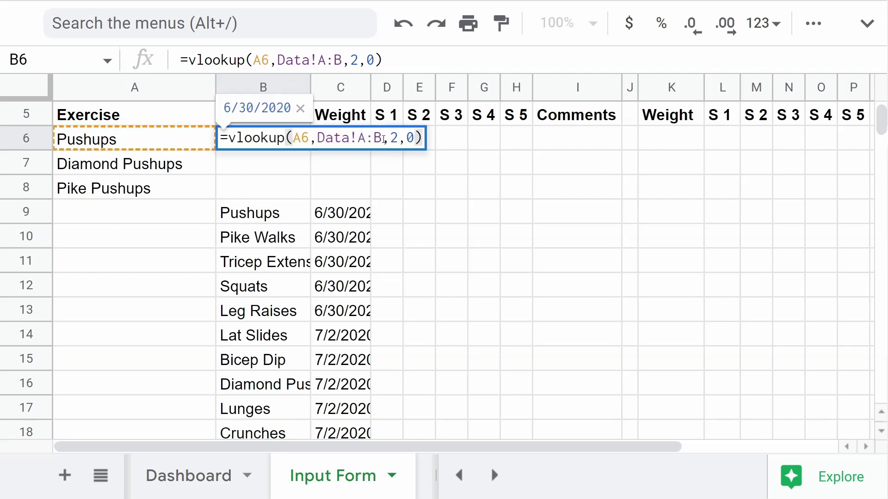
{"action": "key", "text": "Escape"}
{"action": "key", "text": "ctrl+plus"}
{"action": "key", "text": "ctrl+plus"}
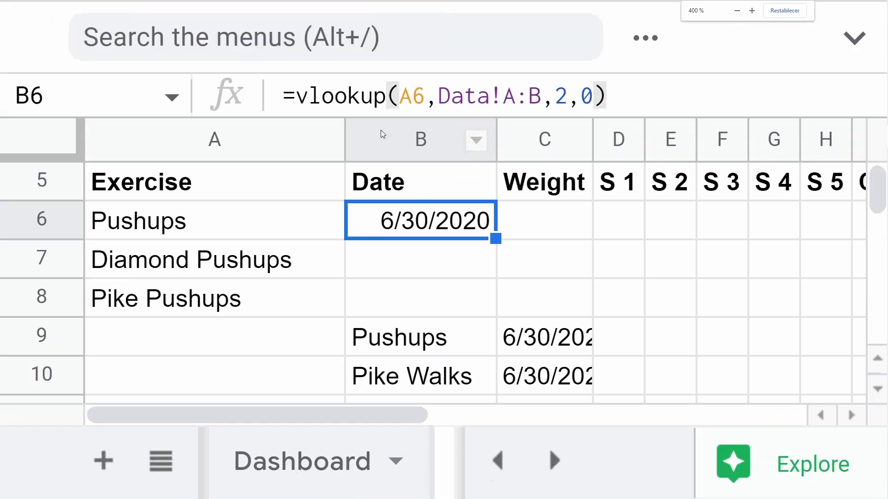
{"action": "key", "text": "Return"}
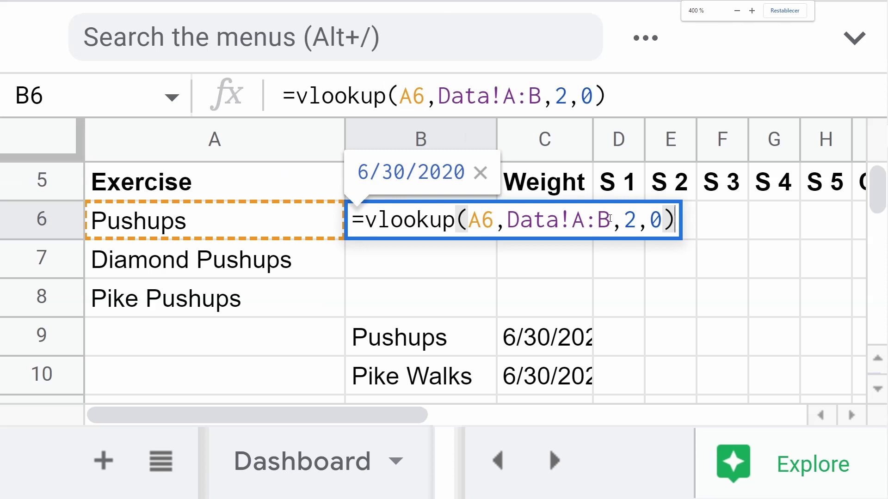
{"action": "left_click_drag", "start_coordinate": [611, 217], "coordinate": [507, 219]}
{"action": "key", "text": "ctrl+v"}
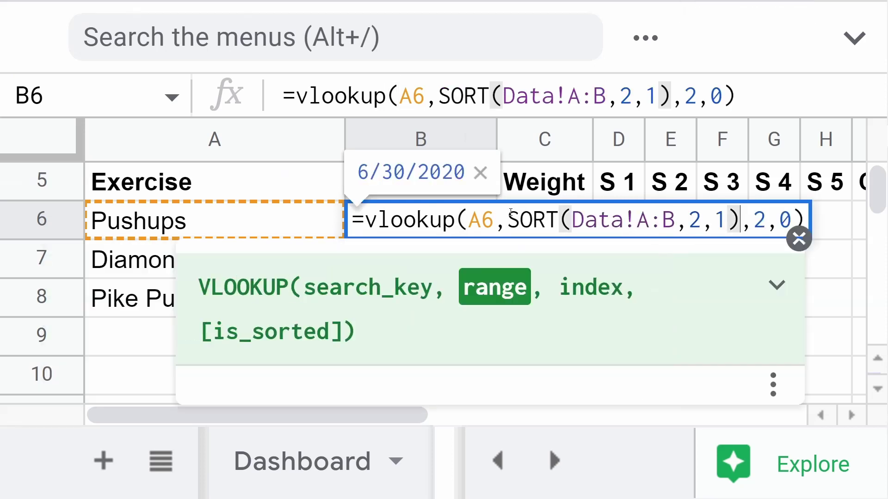
{"action": "key", "text": "Return"}
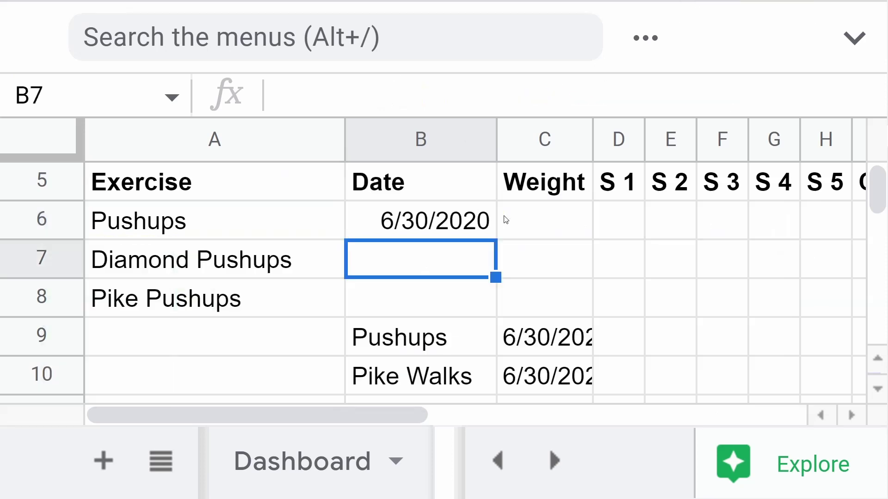
Delete the temporary sorted list starting at B9 and return to the table's heading.
{"action": "left_click", "coordinate": [471, 342]}
{"action": "key", "text": "ctrl+shift+Right"}
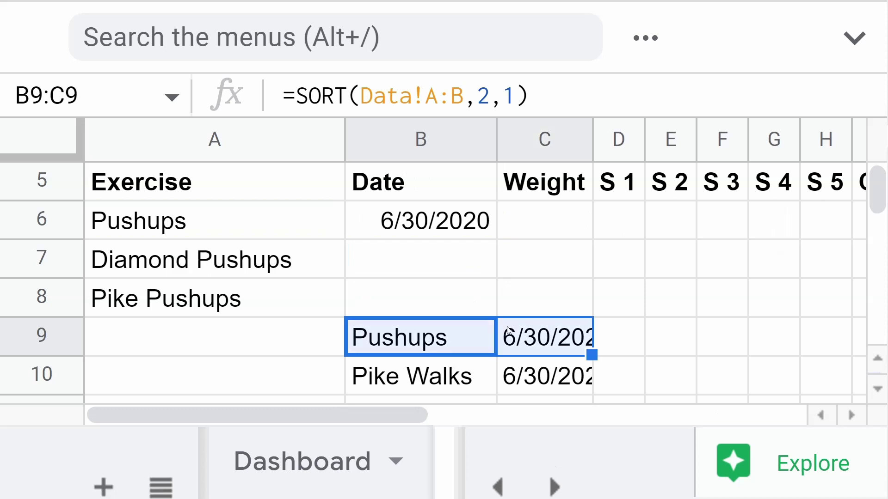
{"action": "key", "text": "ctrl+shift+Down"}
{"action": "key", "text": "Delete"}
{"action": "key", "text": "Up"}
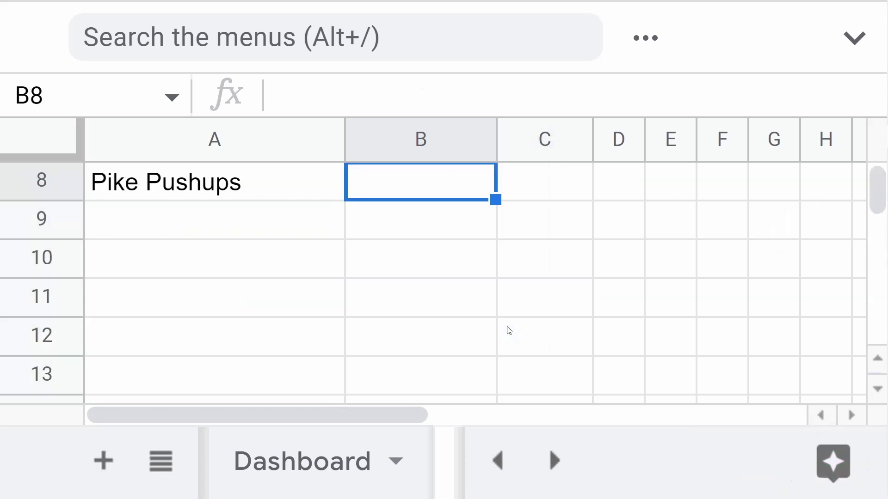
{"action": "key", "text": "ctrl+Up"}
{"action": "key", "text": "Down"}
{"action": "key", "text": "Down"}
{"action": "key", "text": "Down"}
{"action": "key", "text": "Down"}
{"action": "key", "text": "Down"}
{"action": "key", "text": "Down"}
{"action": "key", "text": "Down"}
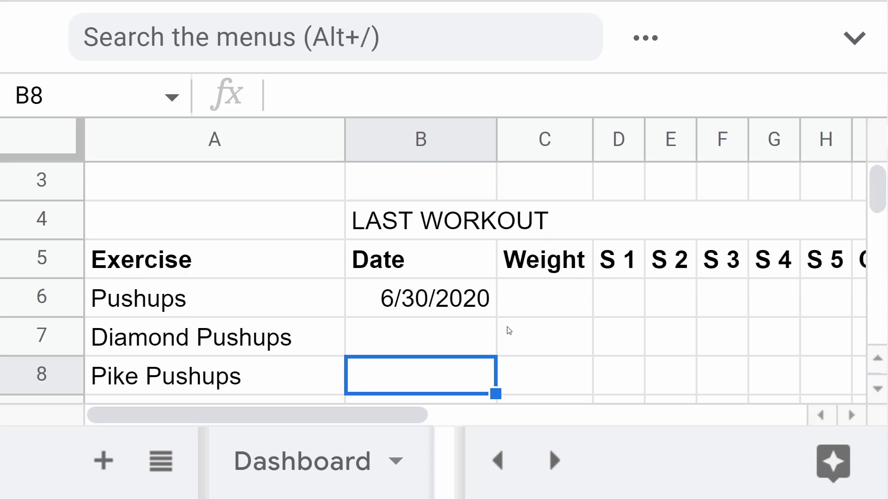
Make the Data range in B6's lookup absolute as $A:$B.
{"action": "left_click", "coordinate": [854, 37]}
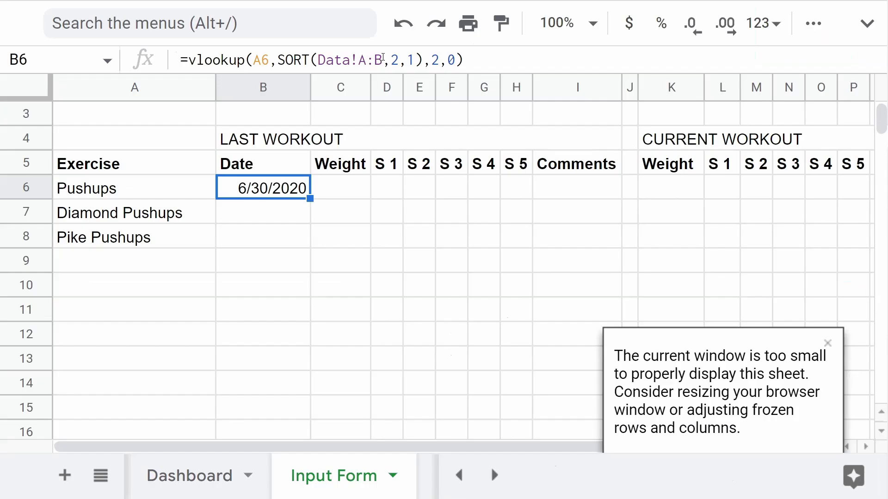
{"action": "left_click_drag", "start_coordinate": [382, 60], "coordinate": [359, 59]}
{"action": "key", "text": "F4"}
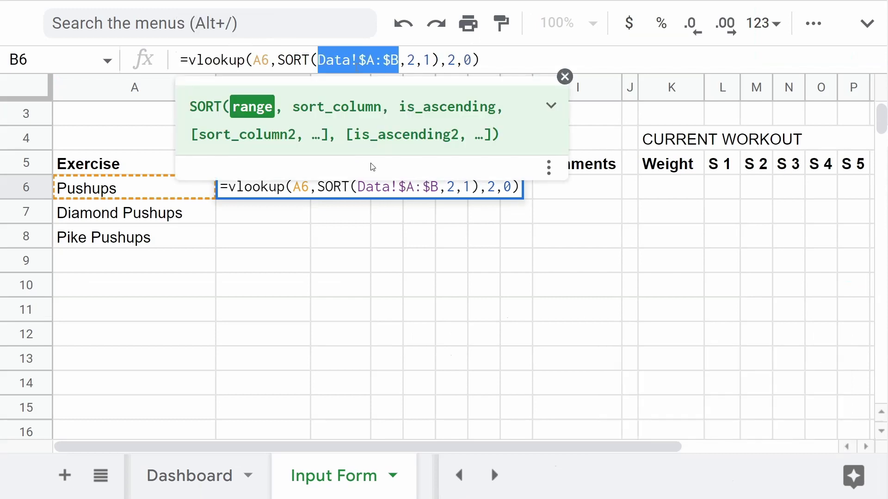
{"action": "key", "text": "Return"}
{"action": "left_click", "coordinate": [278, 309]}
{"action": "left_click", "coordinate": [285, 188]}
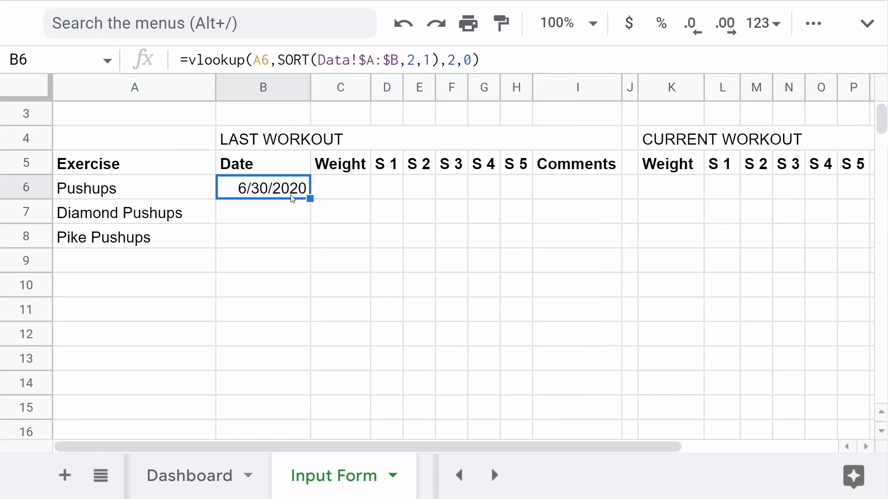
Fill the date lookup from B6 down to B14 and re-enter VLOOKUP in B6 via autocomplete.
{"action": "left_click_drag", "start_coordinate": [310, 198], "coordinate": [327, 375]}
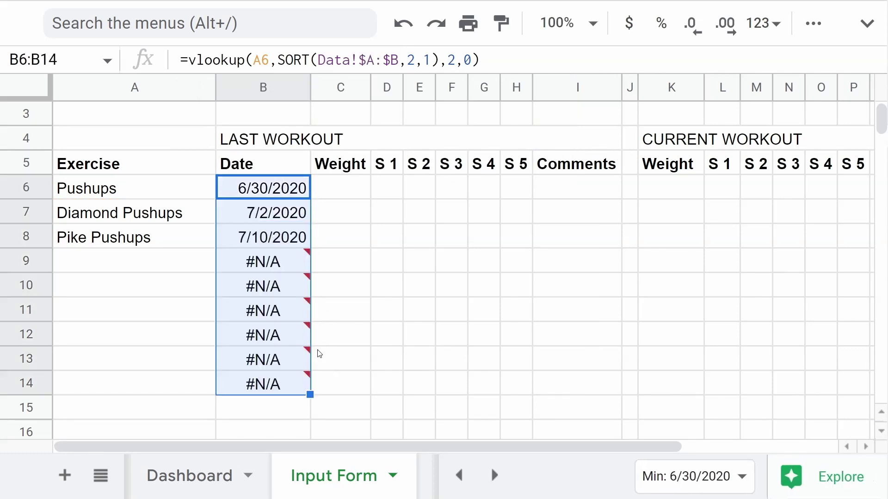
{"action": "left_click", "coordinate": [255, 188]}
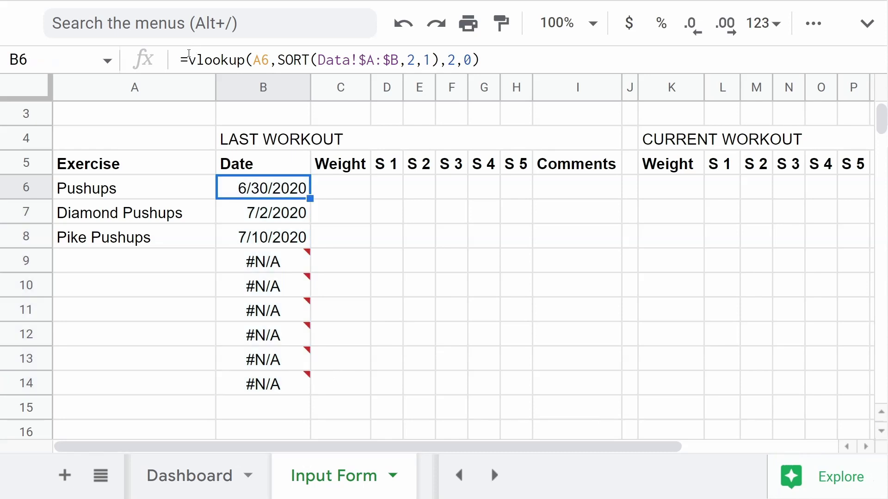
{"action": "double_click", "coordinate": [287, 194]}
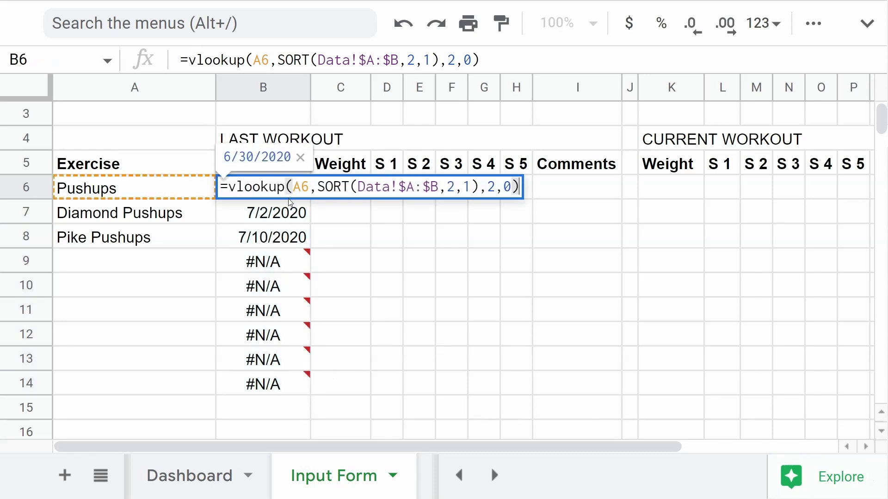
{"action": "left_click_drag", "start_coordinate": [283, 187], "coordinate": [236, 182]}
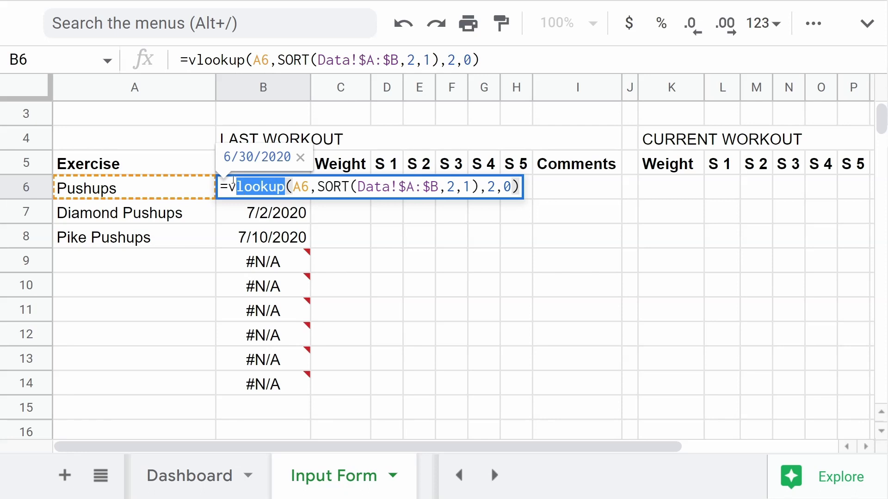
{"action": "key", "text": "BackSpace"}
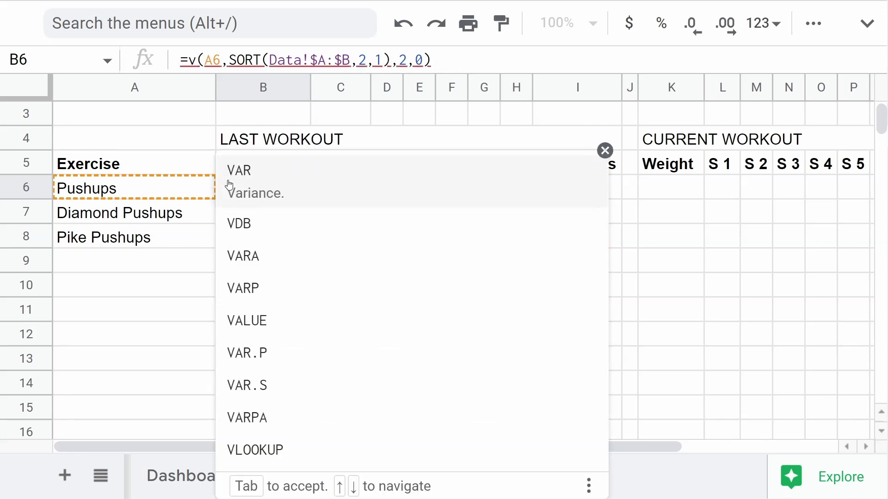
{"action": "type", "text": "l"}
{"action": "key", "text": "Tab"}
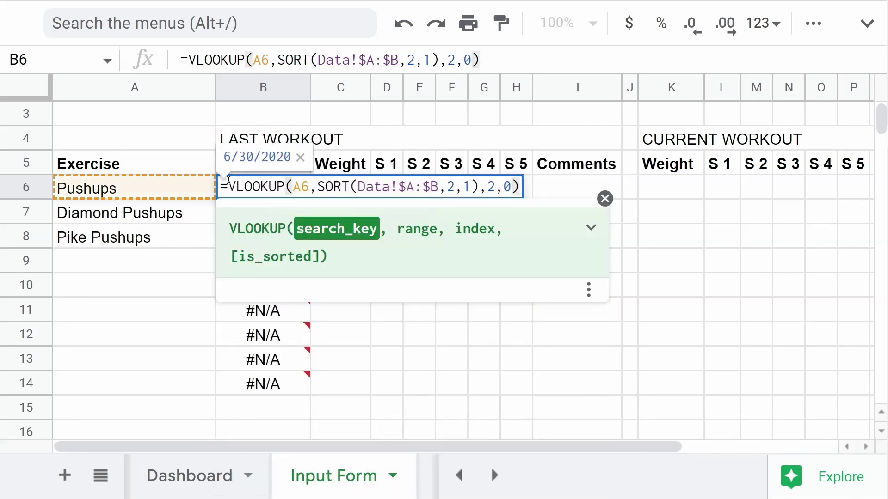
Wrap B6's VLOOKUP in IFERROR and copy it to B14, blanking the #N/A rows.
{"action": "left_click", "coordinate": [228, 181]}
{"action": "type", "text": "ifer"}
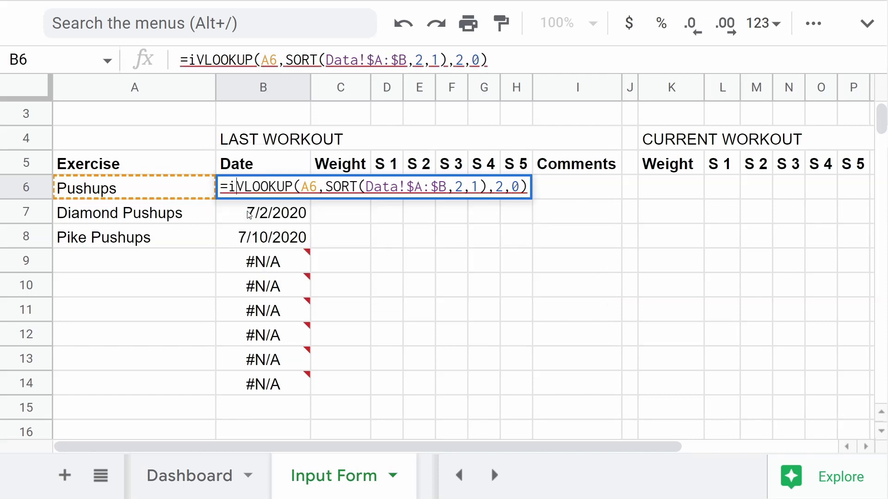
{"action": "type", "text": "ror"}
{"action": "key", "text": "BackSpace"}
{"action": "key", "text": "BackSpace"}
{"action": "key", "text": "BackSpace"}
{"action": "key", "text": "BackSpace"}
{"action": "key", "text": "BackSpace"}
{"action": "key", "text": "BackSpace"}
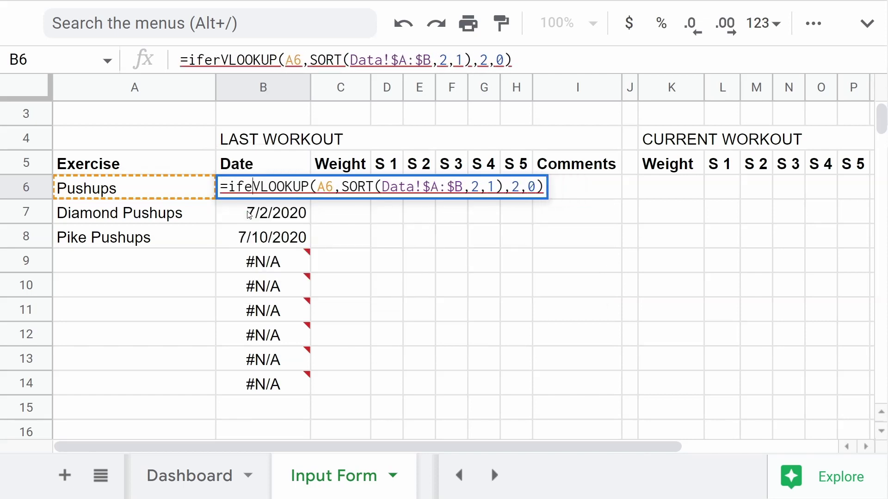
{"action": "key", "text": "BackSpace"}
{"action": "type", "text": "IFERROR"}
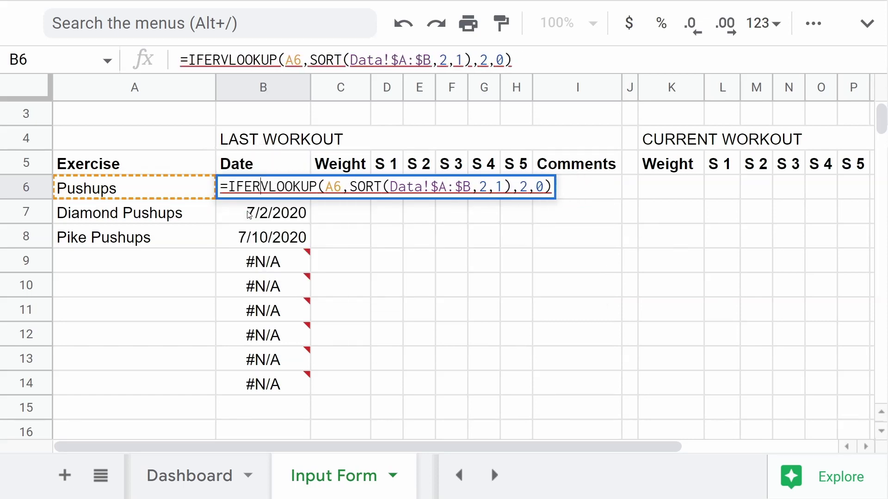
{"action": "type", "text": "("}
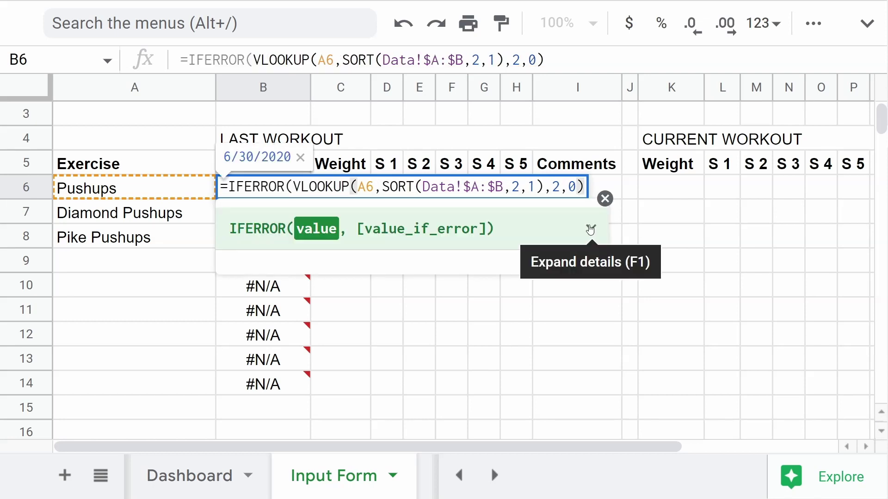
{"action": "type", "text": ";"}
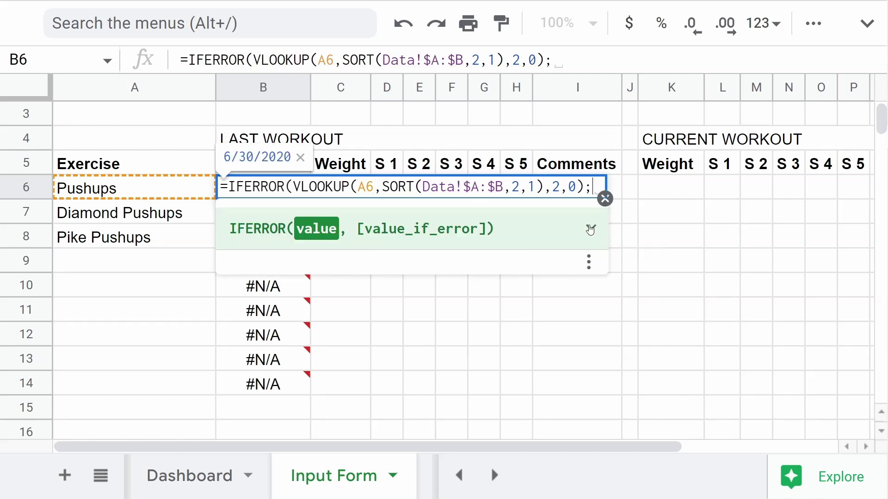
{"action": "type", "text": ")"}
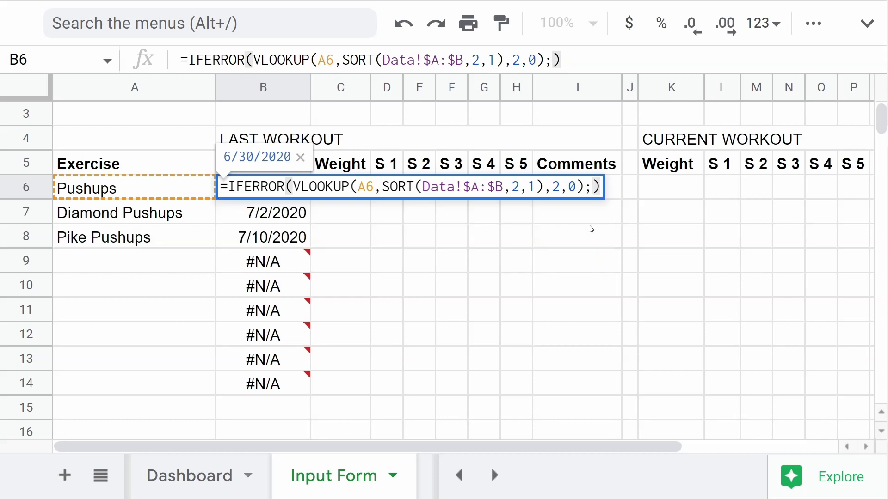
{"action": "key", "text": "Return"}
{"action": "key", "text": "Up"}
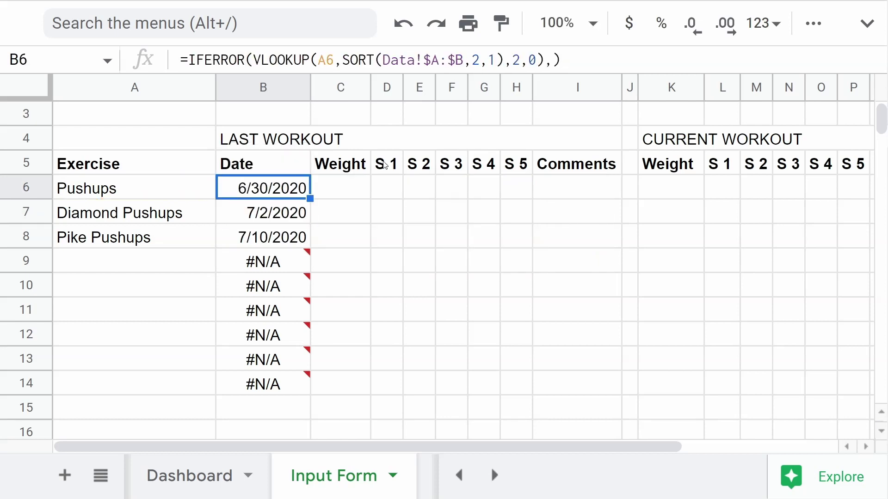
{"action": "left_click_drag", "start_coordinate": [310, 199], "coordinate": [307, 396]}
{"action": "left_click", "coordinate": [277, 192]}
Cycle the B2 category through Arms, Other, Core, Legs and Abs, then back to Chest.
{"action": "key", "text": "Down"}
{"action": "key", "text": "Down"}
{"action": "key", "text": "Down"}
{"action": "key", "text": "Down"}
{"action": "key", "text": "Down"}
{"action": "key", "text": "Down"}
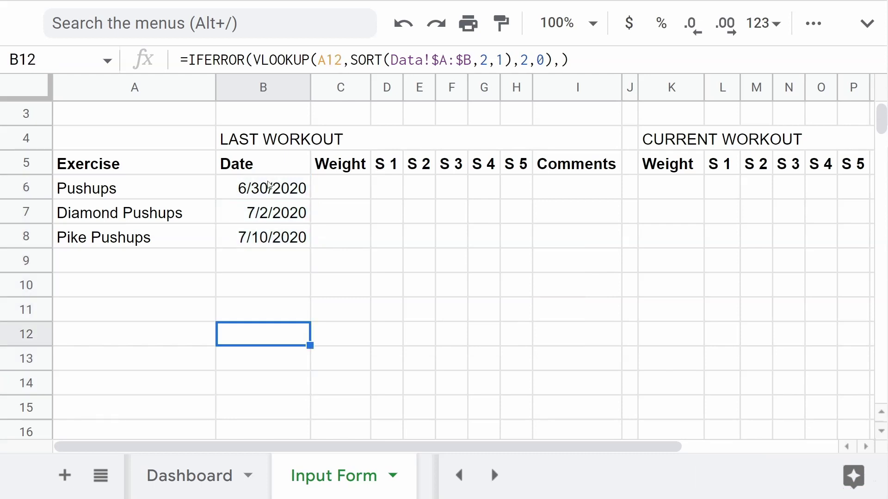
{"action": "scroll", "coordinate": [291, 171], "scroll_direction": "up", "scroll_amount": 2}
{"action": "left_click", "coordinate": [297, 138]}
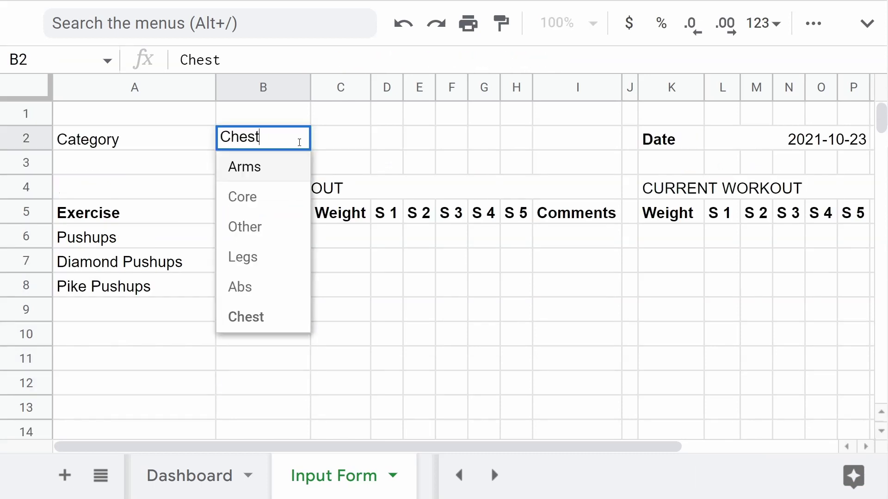
{"action": "left_click", "coordinate": [271, 165]}
{"action": "left_click", "coordinate": [298, 138]}
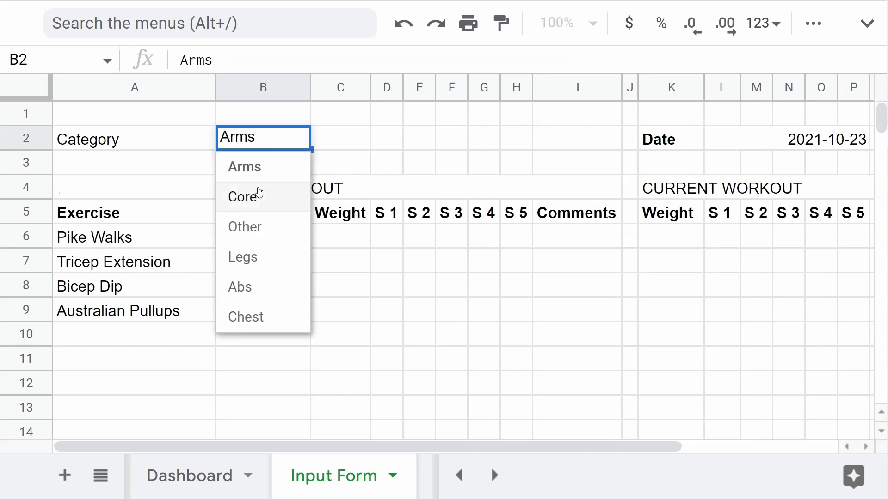
{"action": "left_click", "coordinate": [266, 228]}
{"action": "left_click", "coordinate": [300, 137]}
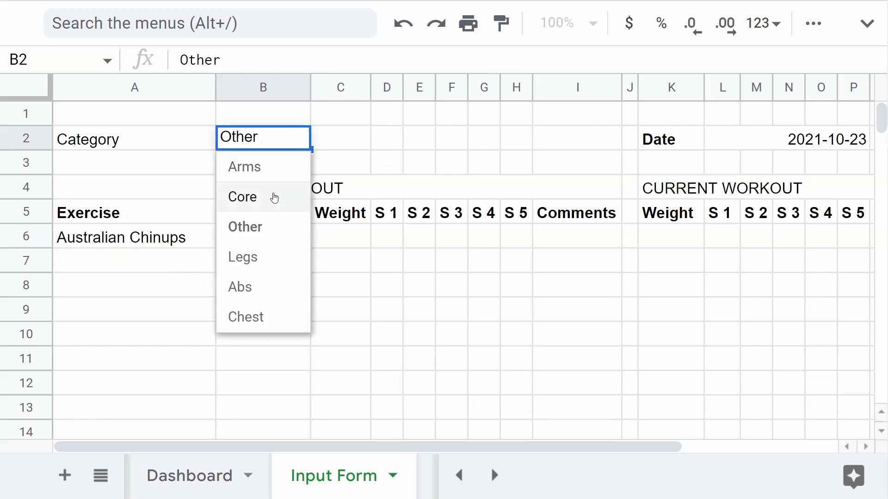
{"action": "left_click", "coordinate": [274, 196]}
{"action": "left_click", "coordinate": [298, 138]}
{"action": "left_click", "coordinate": [266, 258]}
{"action": "left_click", "coordinate": [298, 138]}
{"action": "left_click", "coordinate": [259, 293]}
{"action": "left_click", "coordinate": [300, 137]}
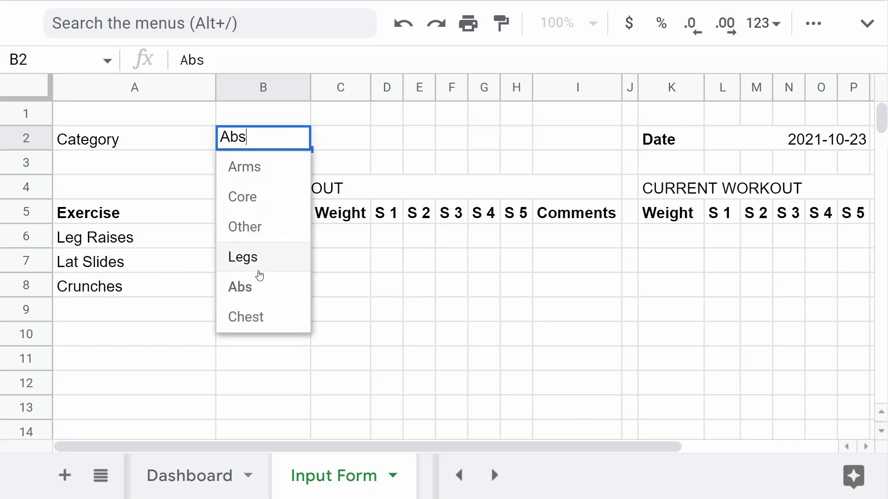
{"action": "left_click", "coordinate": [281, 325]}
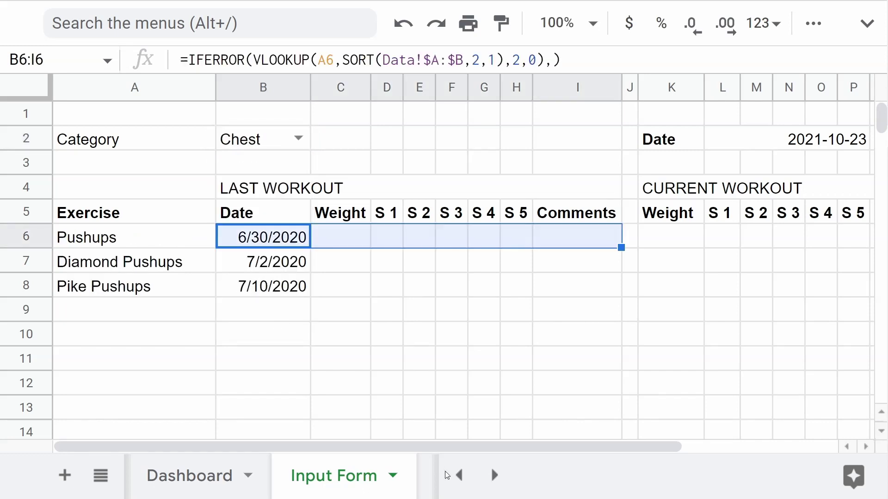
Visit the Data and Dashboard sheets, then return to the Input Form.
{"action": "left_click", "coordinate": [320, 310]}
{"action": "left_click", "coordinate": [283, 243]}
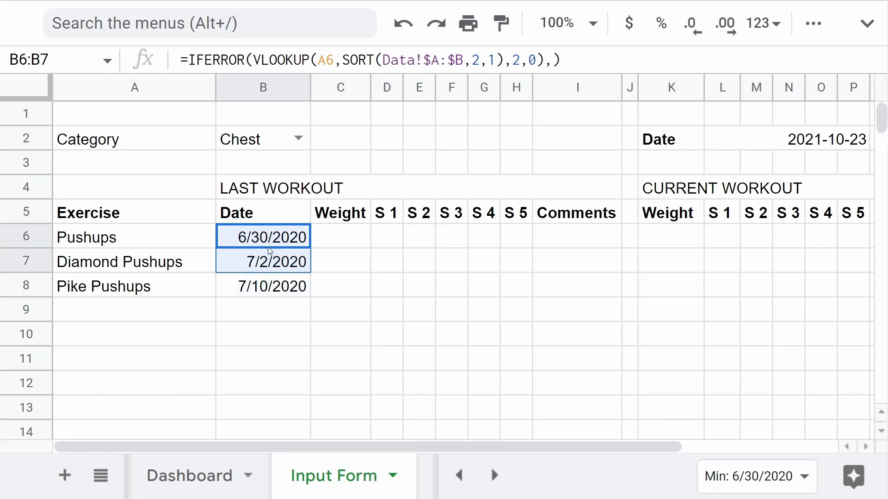
{"action": "left_click", "coordinate": [468, 481]}
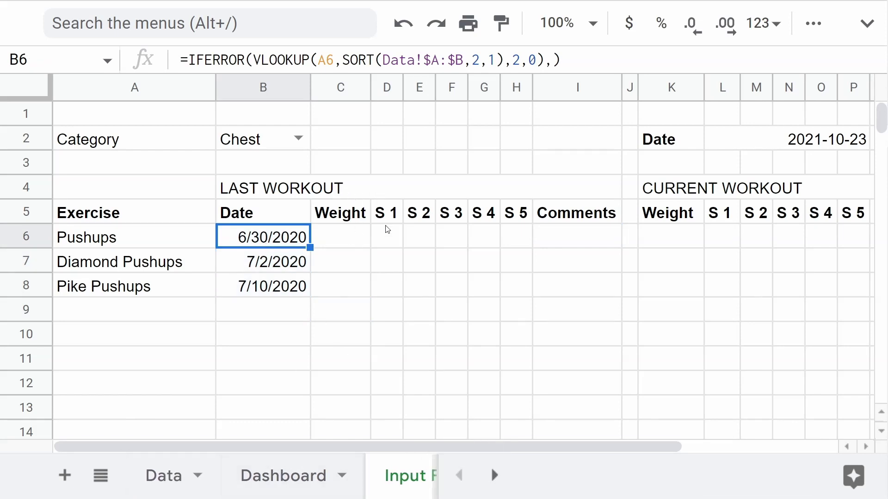
{"action": "left_click", "coordinate": [171, 475]}
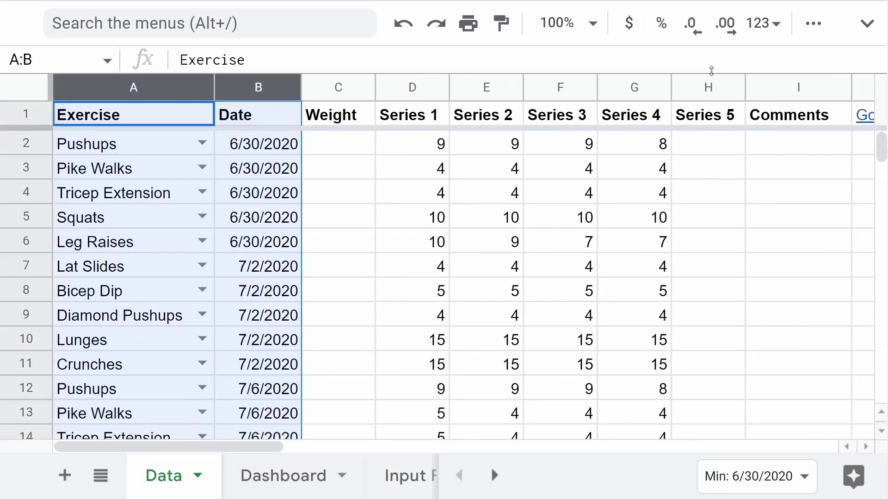
{"action": "left_click", "coordinate": [297, 470]}
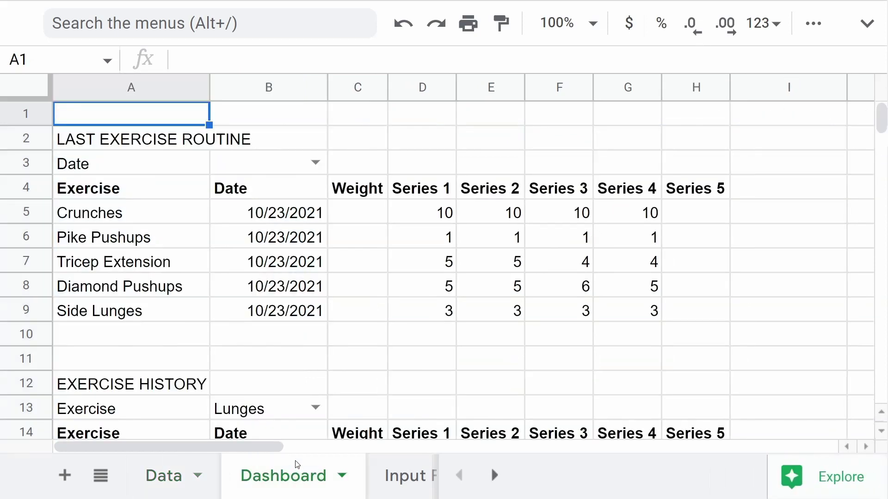
{"action": "left_click", "coordinate": [399, 476]}
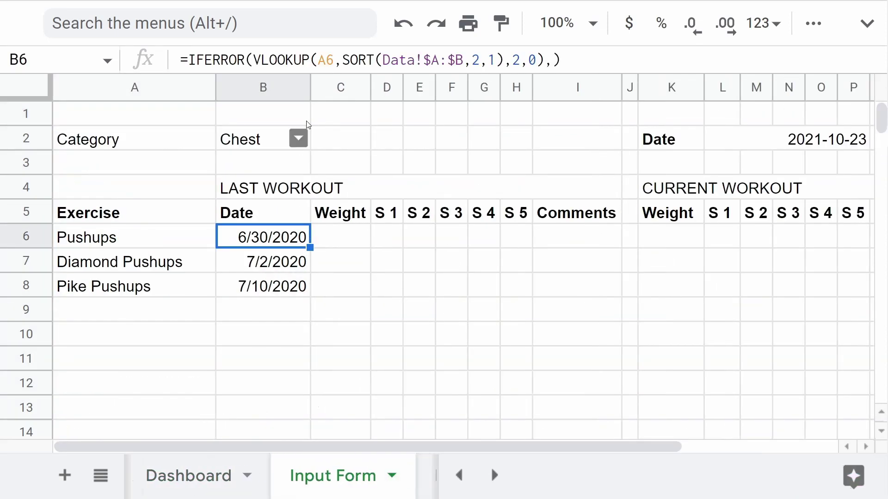
Change B6's lookup range from Data!$A:$B to Data!$A:$I, still returning 6/30/2020.
{"action": "left_click", "coordinate": [458, 59]}
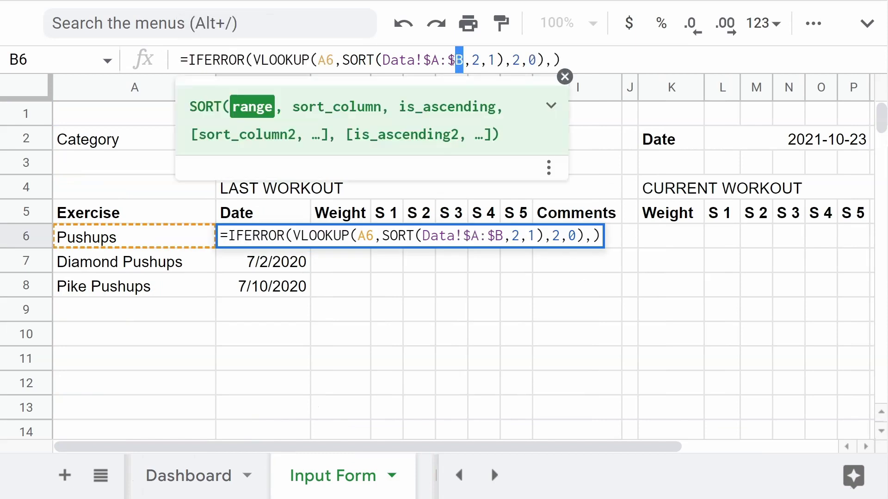
{"action": "type", "text": "i"}
{"action": "key", "text": "BackSpace"}
{"action": "type", "text": "I"}
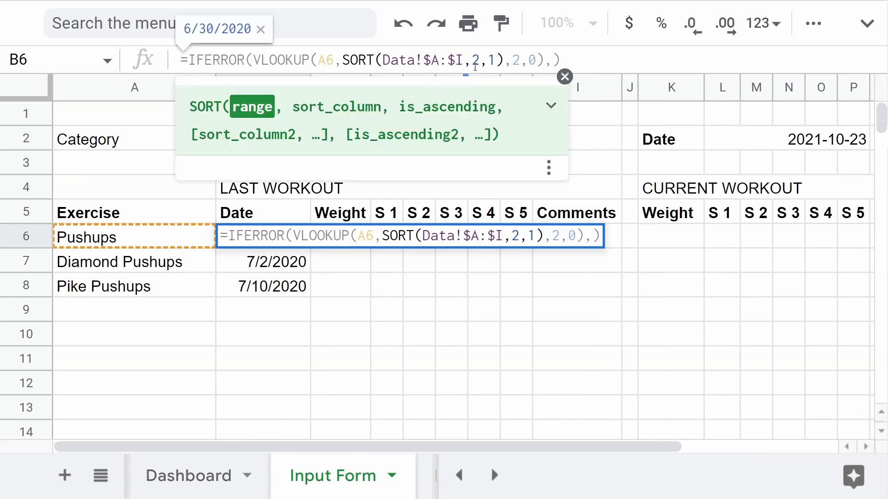
{"action": "double_click", "coordinate": [475, 64]}
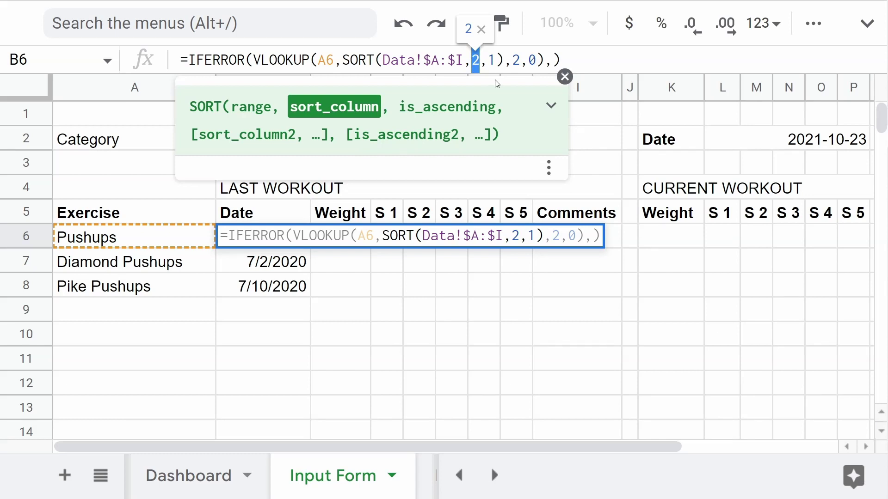
{"action": "key", "text": "Return"}
{"action": "key", "text": "Up"}
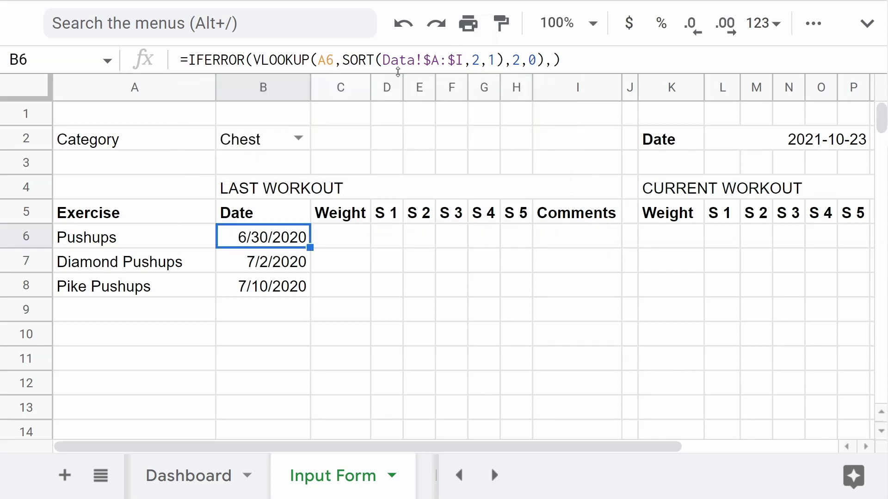
{"action": "left_click", "coordinate": [516, 59]}
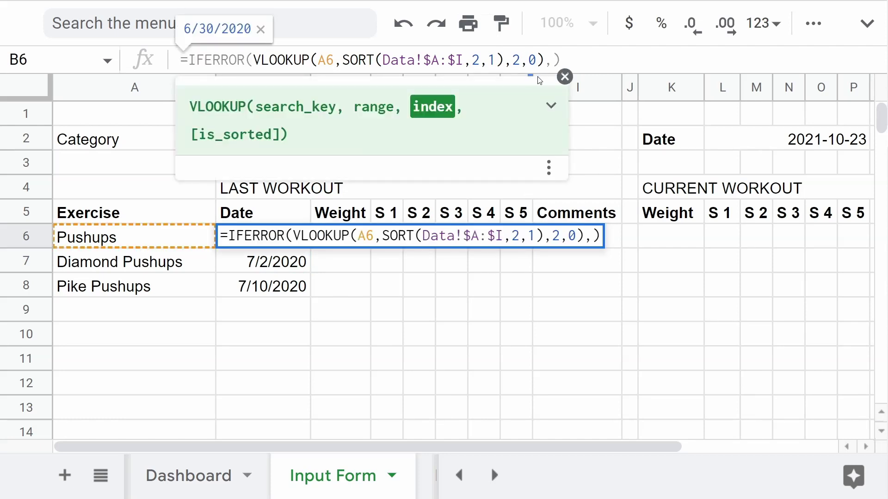
{"action": "left_click", "coordinate": [564, 76]}
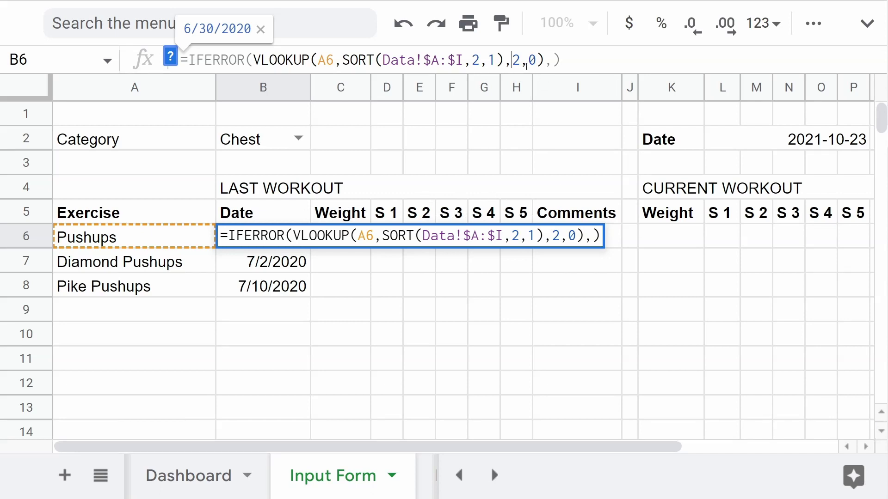
Replace B6's column index 2 with {2,3,4,5,6,7,8,9} and wrap it in ArrayFormula.
{"action": "left_click", "coordinate": [556, 240]}
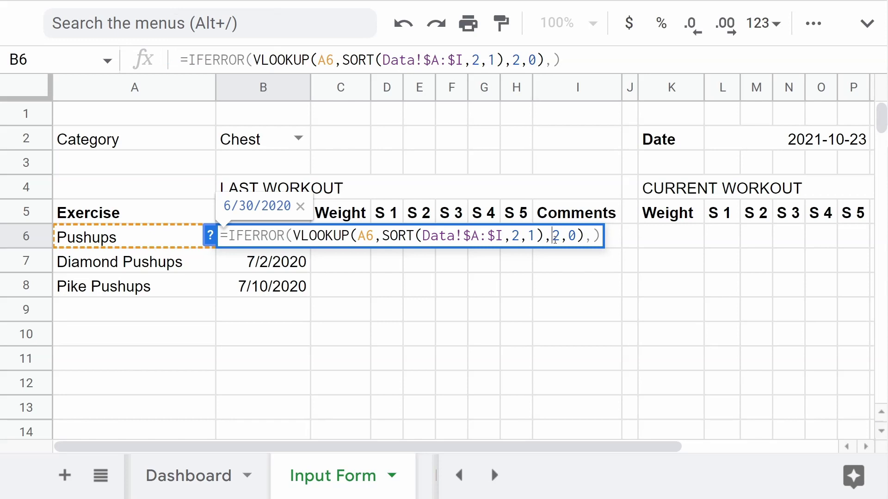
{"action": "type", "text": "{"}
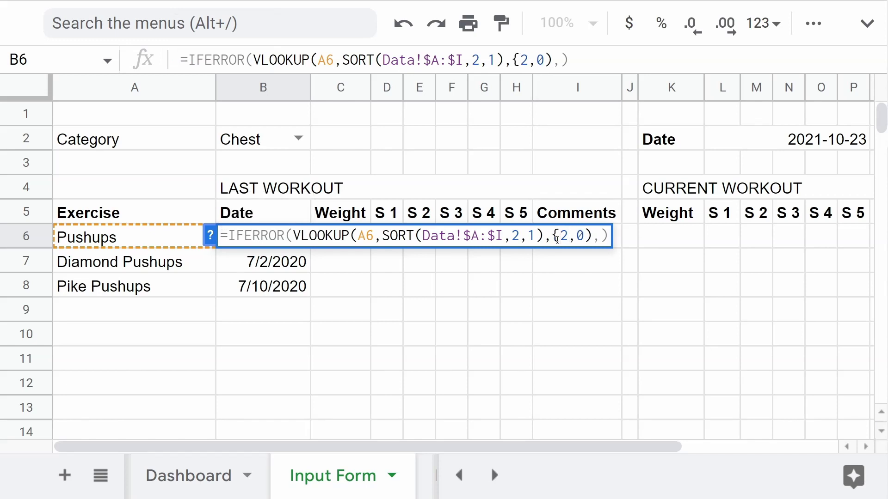
{"action": "key", "text": "Right"}
{"action": "type", "text": ",3,4"}
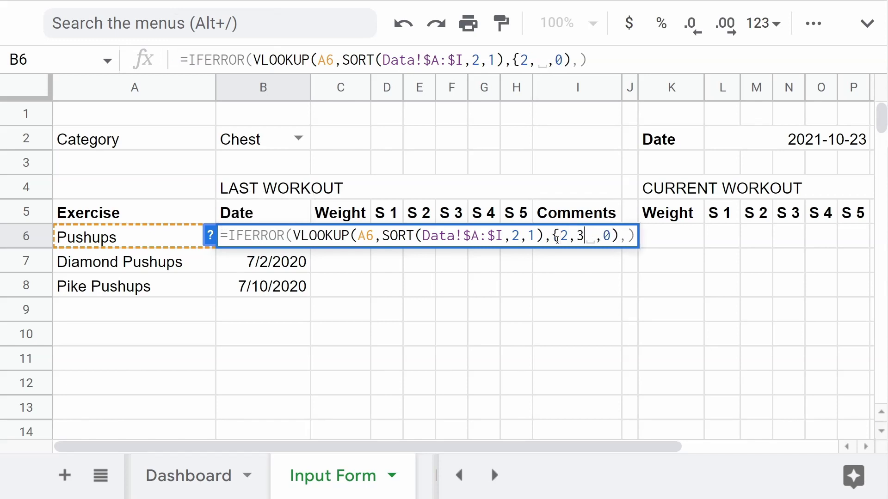
{"action": "type", "text": ",5,6,7,8"}
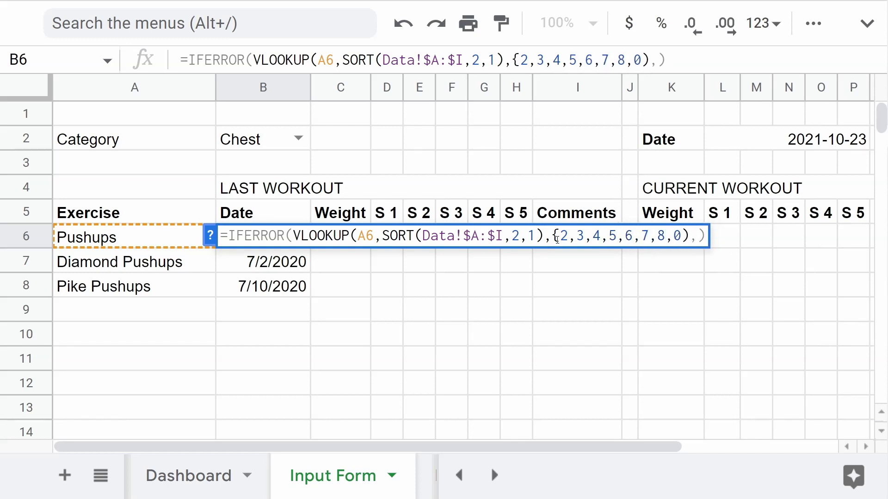
{"action": "type", "text": ",9}"}
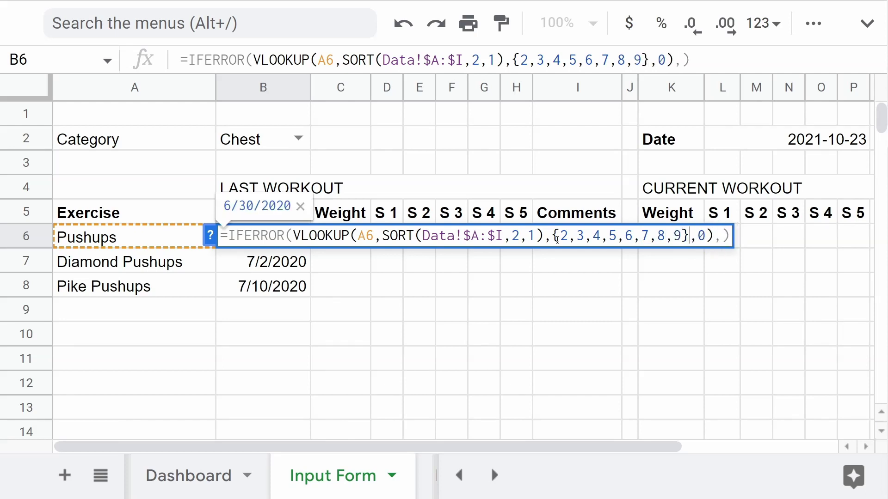
{"action": "key", "text": "Return"}
{"action": "key", "text": "Up"}
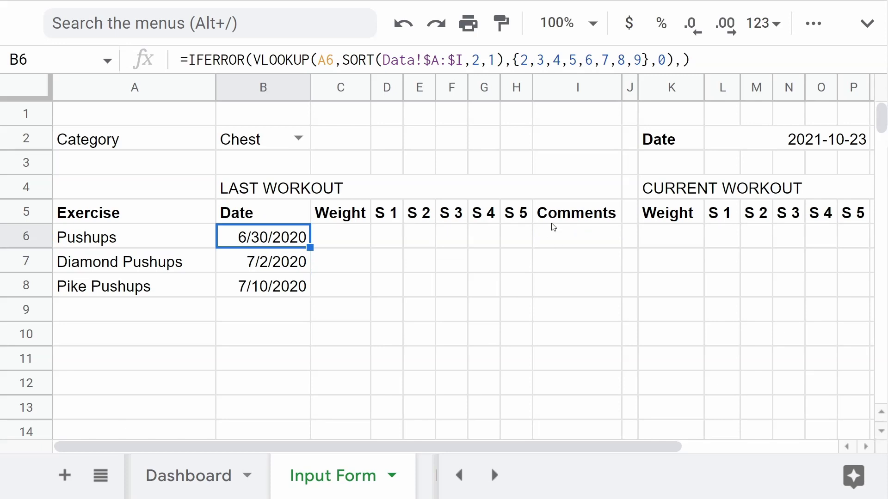
{"action": "key", "text": "Return"}
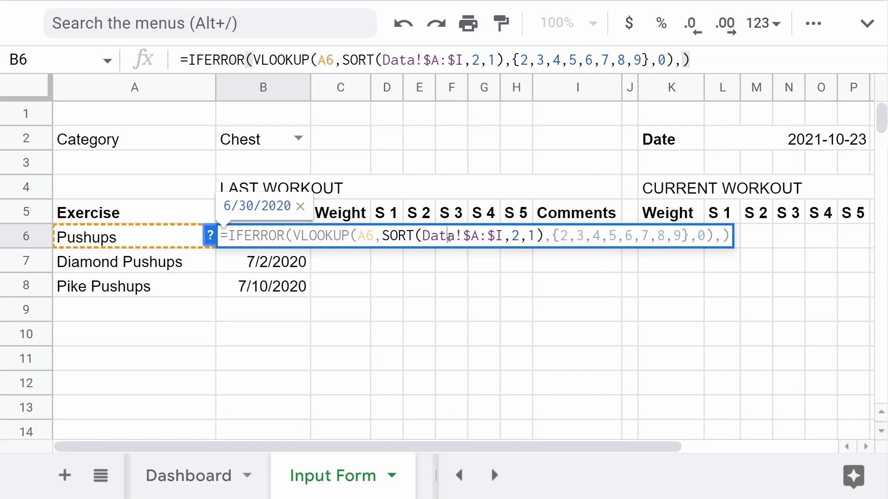
{"action": "key", "text": "ctrl+shift+Return"}
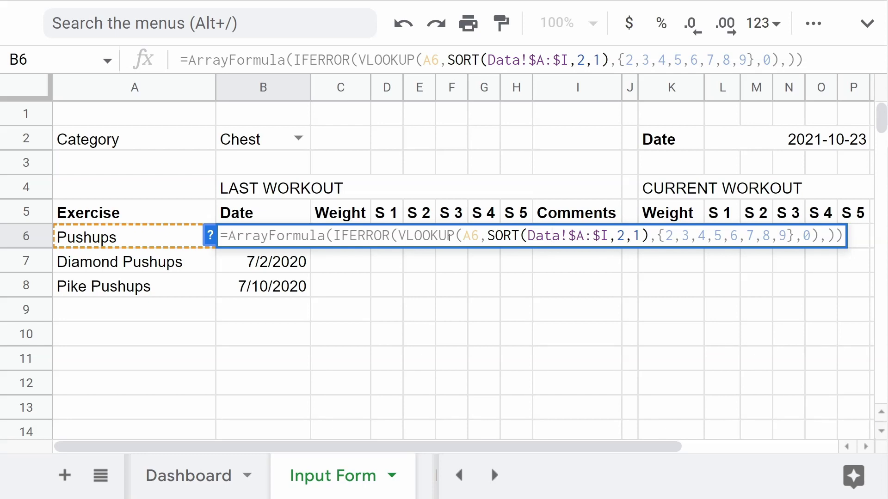
{"action": "key", "text": "Return"}
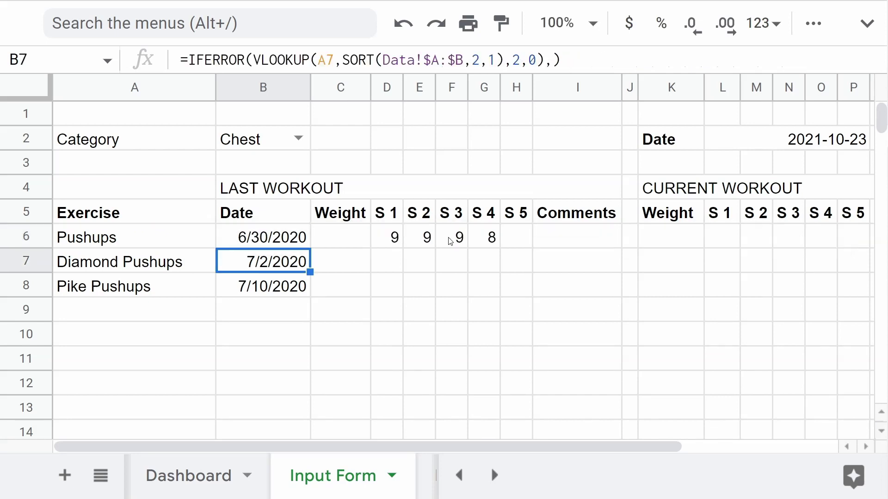
Copy B6's lookup formula down column B to fill the Diamond Pushups and Pike Pushups rows.
{"action": "left_click", "coordinate": [298, 242]}
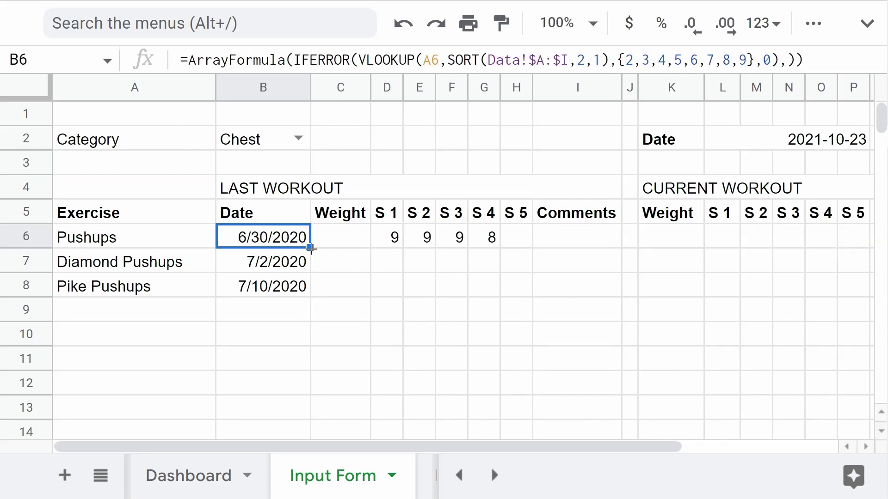
{"action": "left_click_drag", "start_coordinate": [311, 248], "coordinate": [306, 285]}
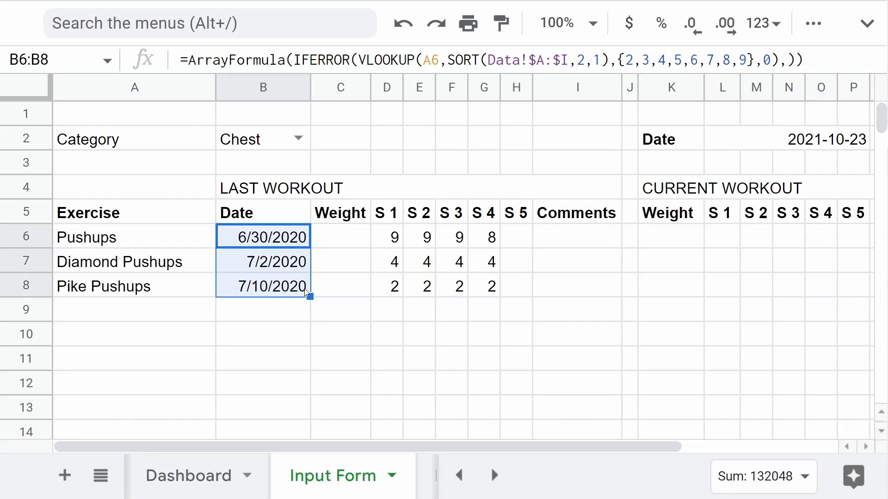
{"action": "left_click", "coordinate": [308, 293]}
{"action": "left_click_drag", "start_coordinate": [310, 296], "coordinate": [309, 430]}
{"action": "left_click", "coordinate": [292, 259]}
{"action": "scroll", "coordinate": [282, 233], "scroll_direction": "up", "scroll_amount": 2}
{"action": "left_click", "coordinate": [282, 233]}
{"action": "scroll", "coordinate": [278, 268], "scroll_direction": "down", "scroll_amount": 3}
{"action": "left_click", "coordinate": [278, 269]}
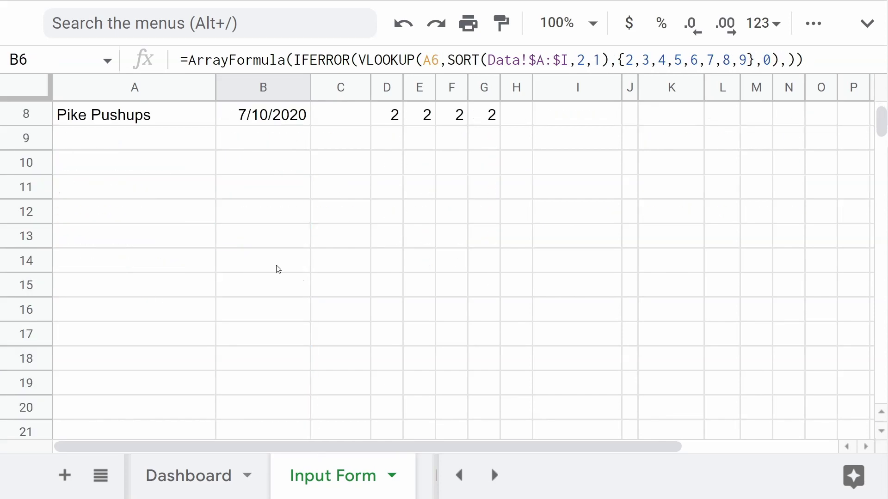
{"action": "key", "text": "Down"}
{"action": "key", "text": "Down"}
{"action": "key", "text": "Down"}
Delete rows 17 through 514, then rows 13–16, so the sheet ends at row 12.
{"action": "left_click", "coordinate": [41, 326]}
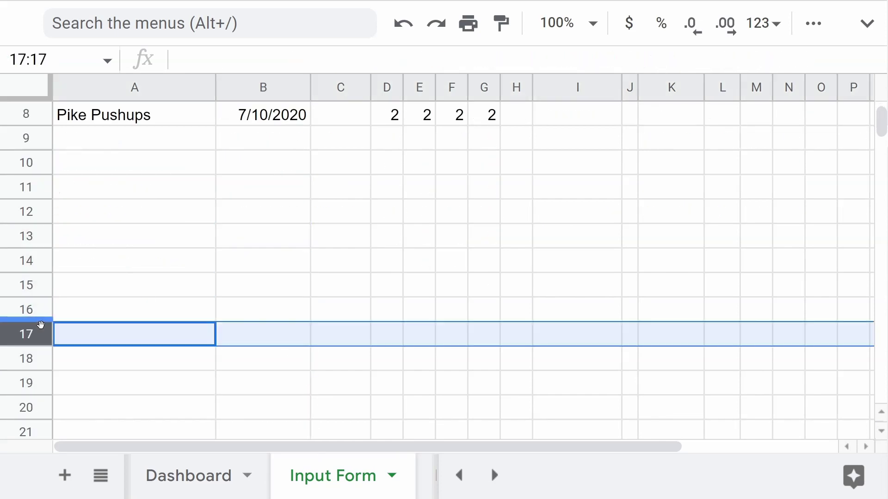
{"action": "key", "text": "ctrl+shift+Down"}
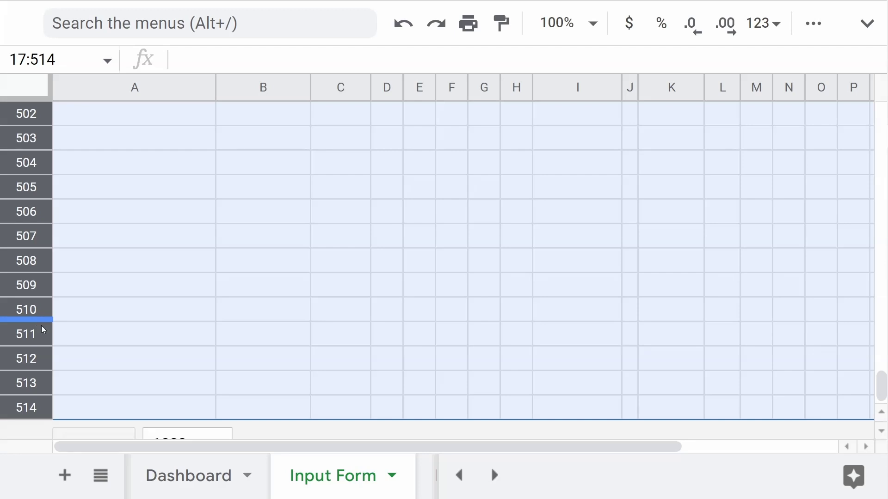
{"action": "key", "text": "ctrl+alt+minus"}
{"action": "scroll", "coordinate": [296, 332], "scroll_direction": "up", "scroll_amount": 2}
{"action": "scroll", "coordinate": [296, 330], "scroll_direction": "down", "scroll_amount": 1}
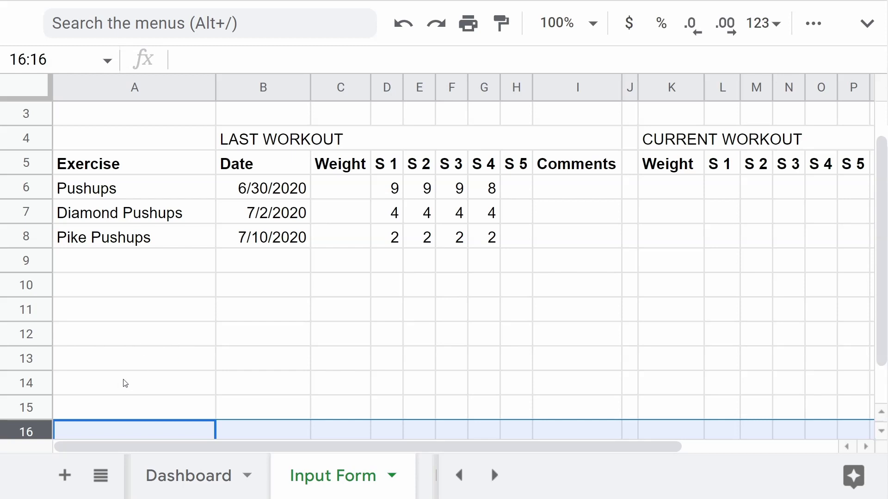
{"action": "scroll", "coordinate": [157, 361], "scroll_direction": "up", "scroll_amount": 1}
{"action": "scroll", "coordinate": [159, 360], "scroll_direction": "down", "scroll_amount": 2}
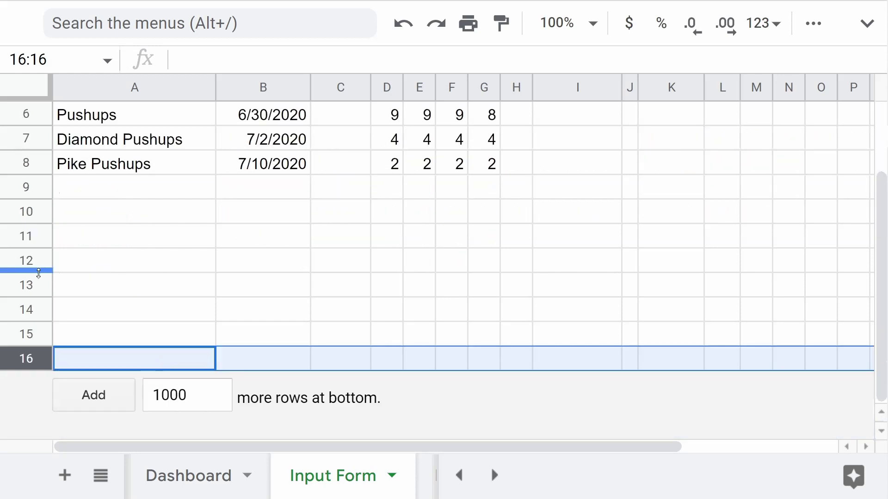
{"action": "left_click_drag", "start_coordinate": [40, 285], "coordinate": [41, 352]}
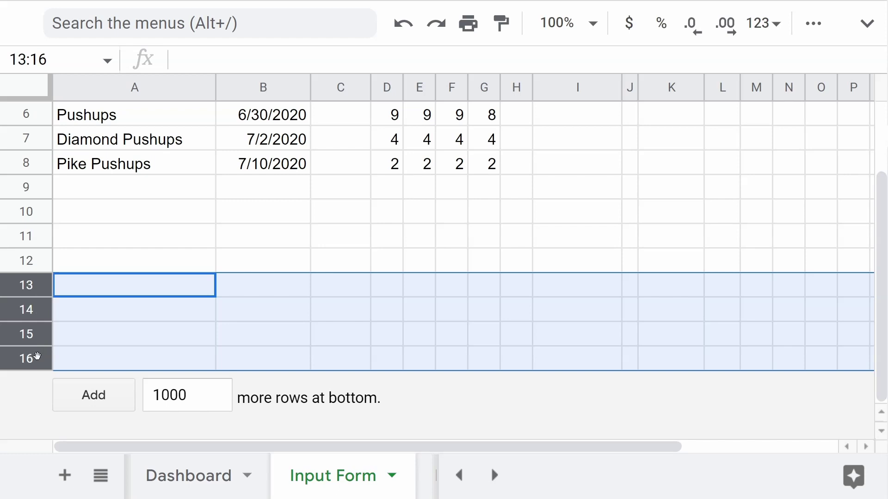
{"action": "key", "text": "ctrl+alt+minus"}
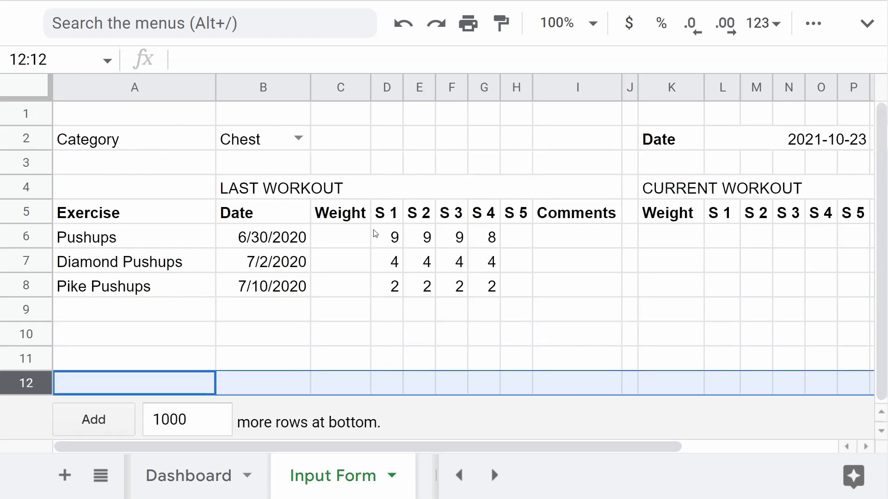
{"action": "left_click", "coordinate": [465, 267]}
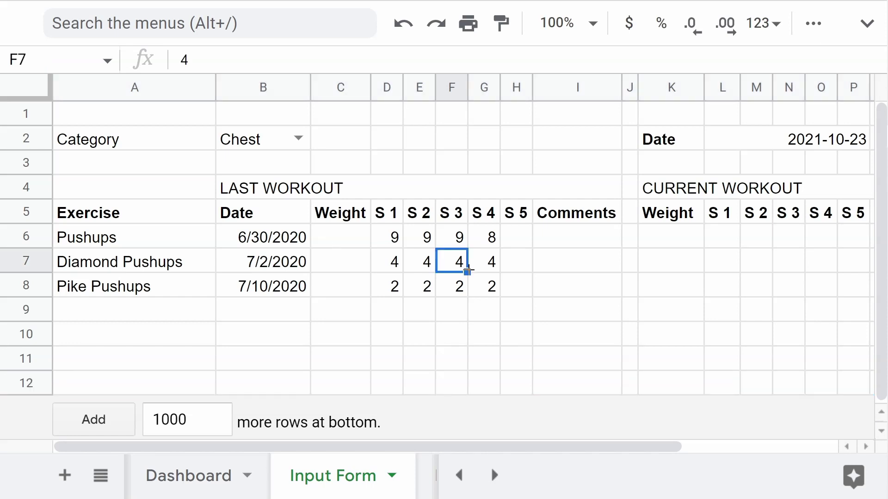